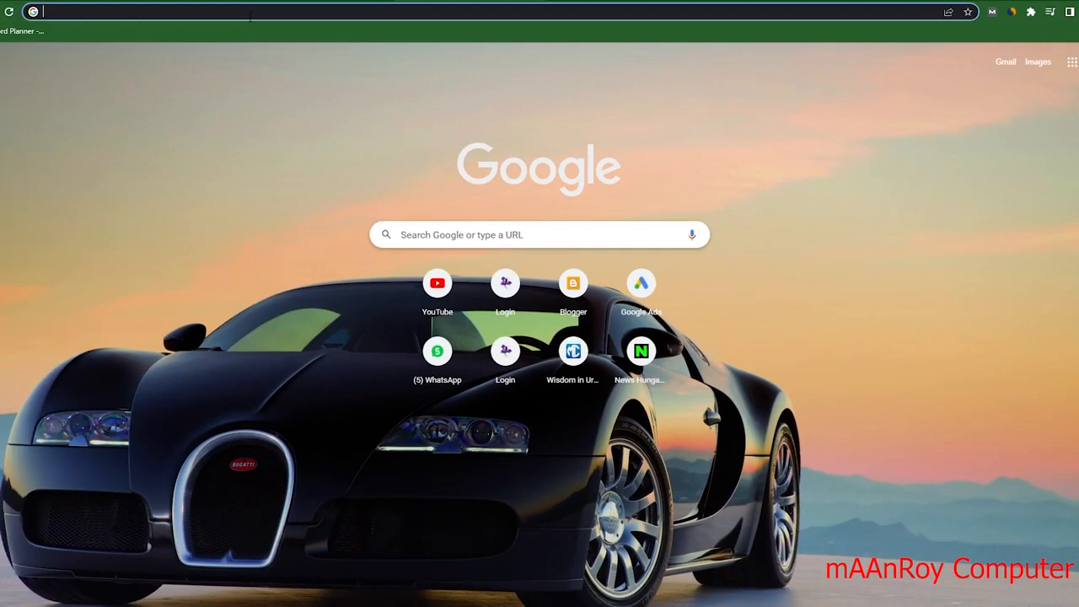
- Search for "iri assets inquiryt" and open the FBR Maloomat login page on iris.fbr.gov.pk
text(iri)
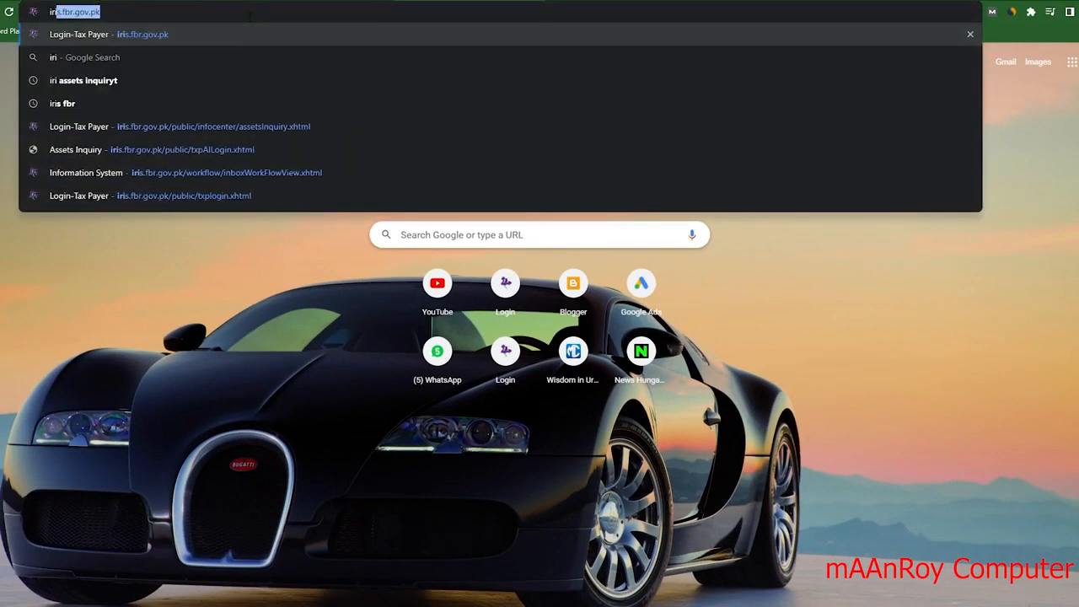
key(BackSpace)
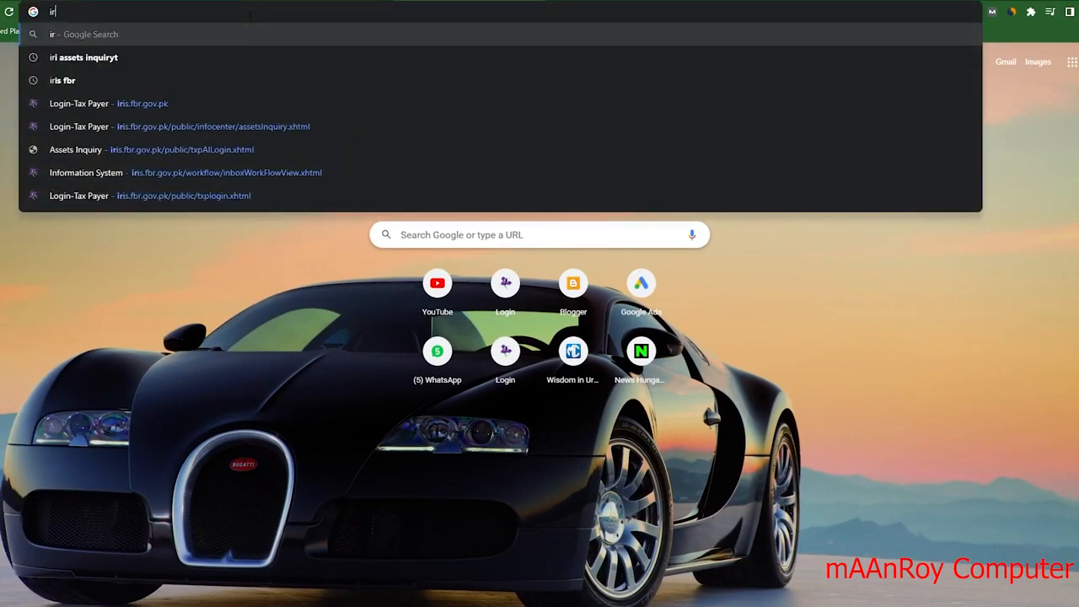
click(235, 58)
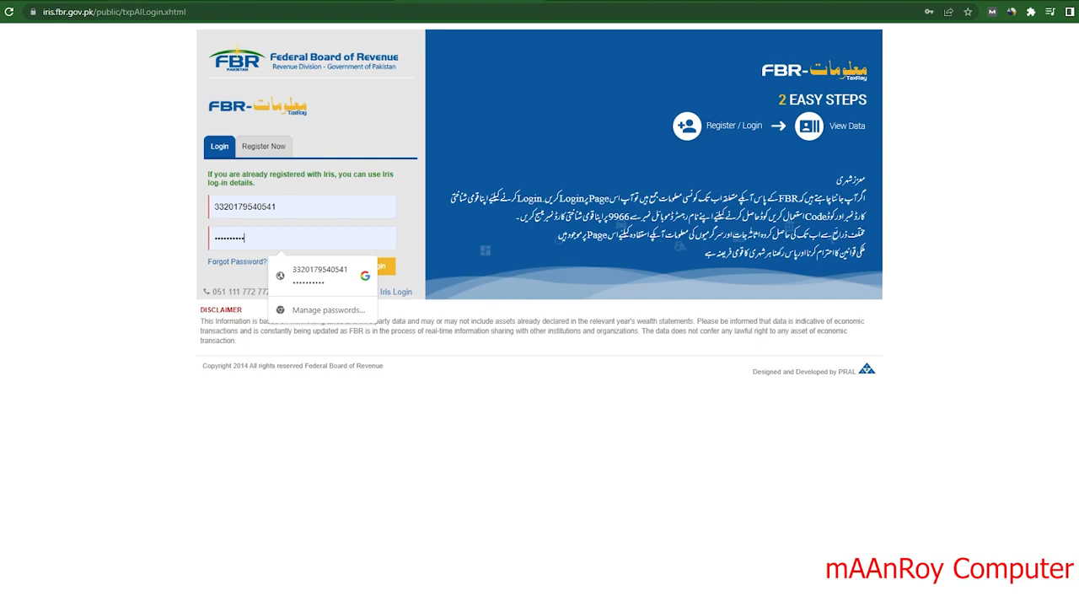
- Look through the videos in the FBR Income TAX playlist on YouTube
click(172, 2)
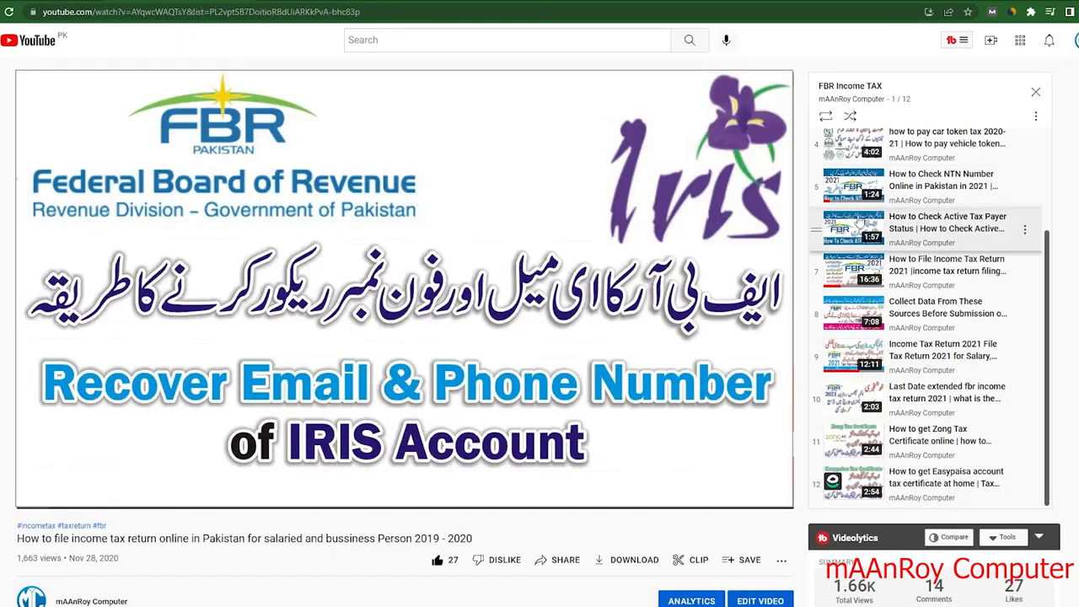
scroll(868, 285, up, 2)
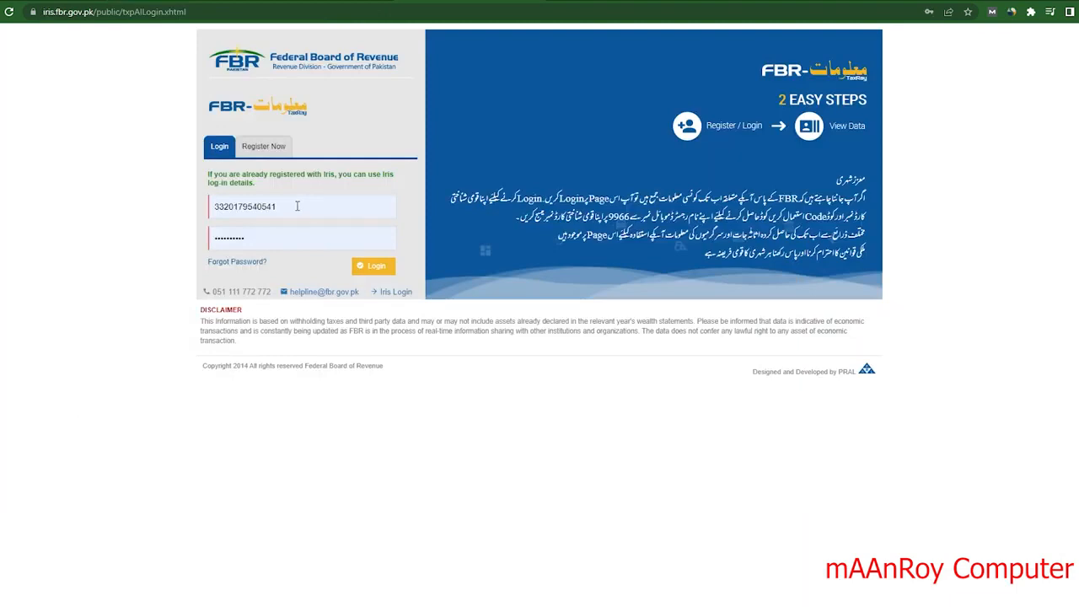
- Log in to the FBR Maloomat portal with the saved credentials and dismiss the browser's password warning
click(297, 206)
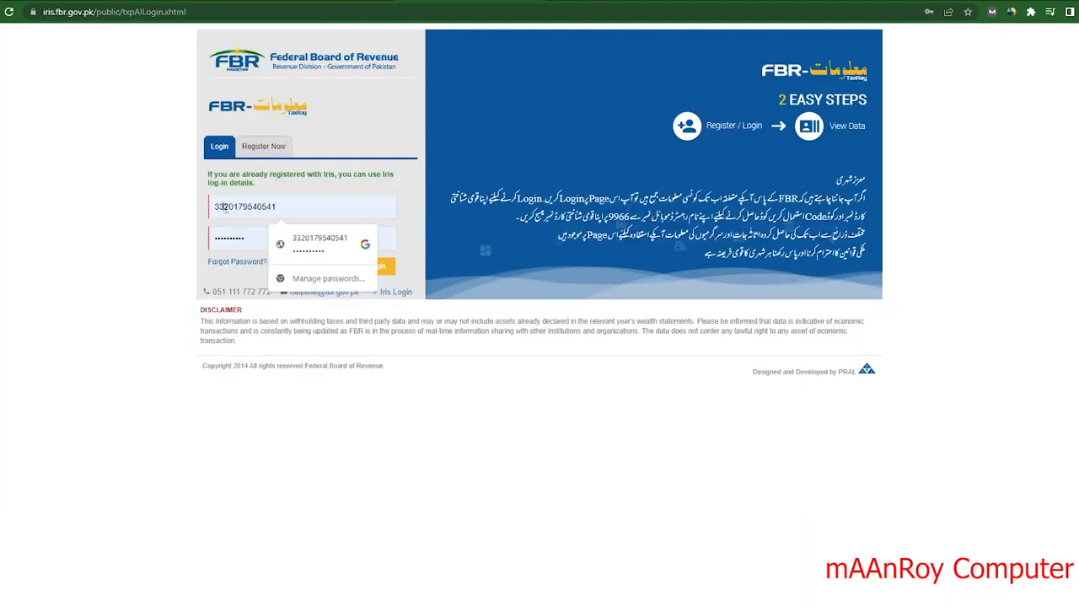
click(249, 239)
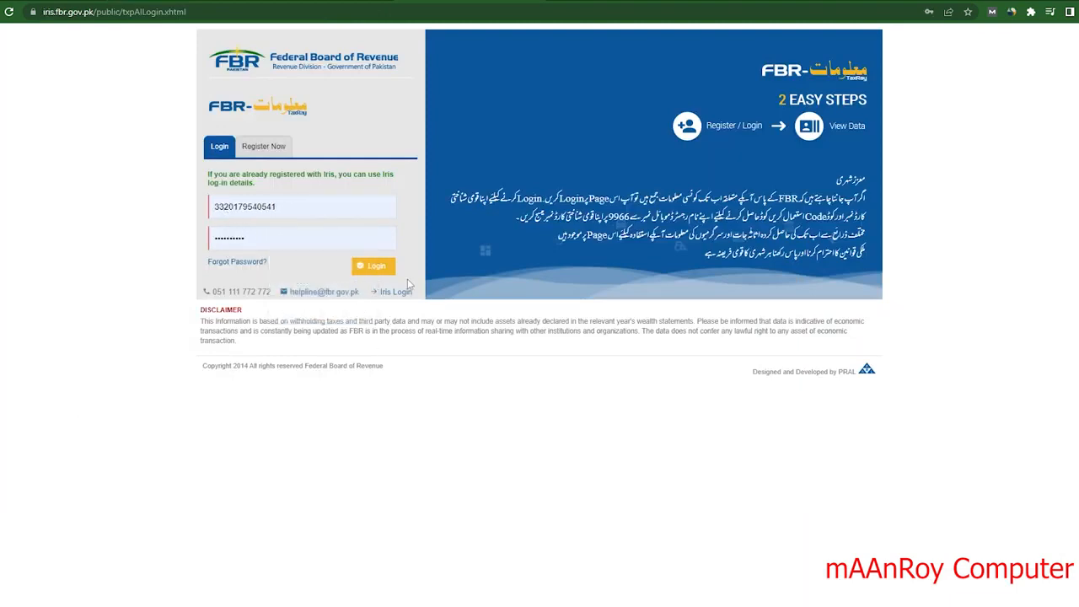
click(375, 266)
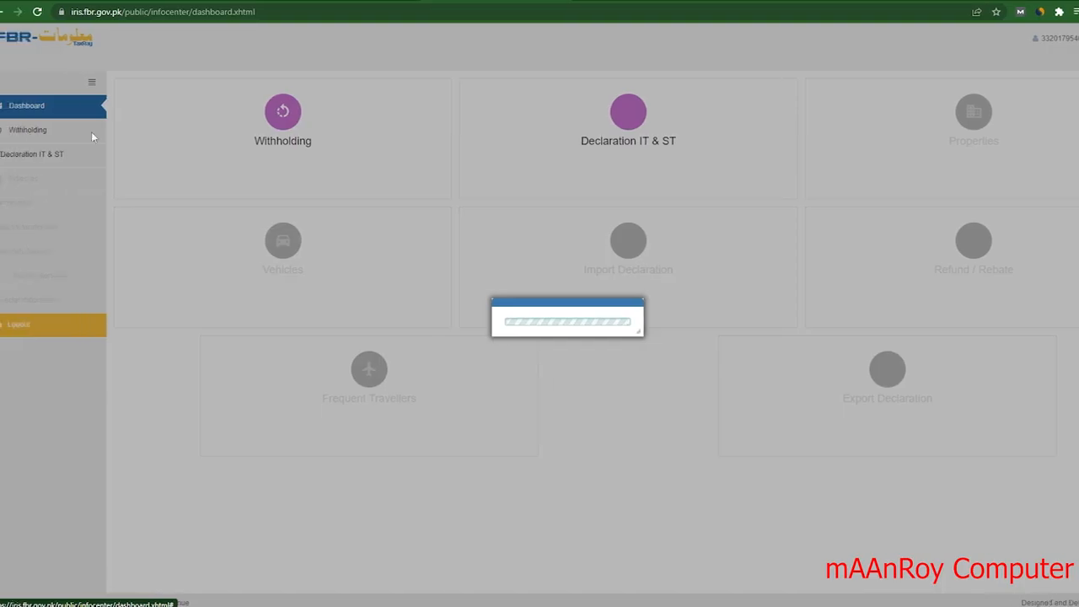
click(686, 174)
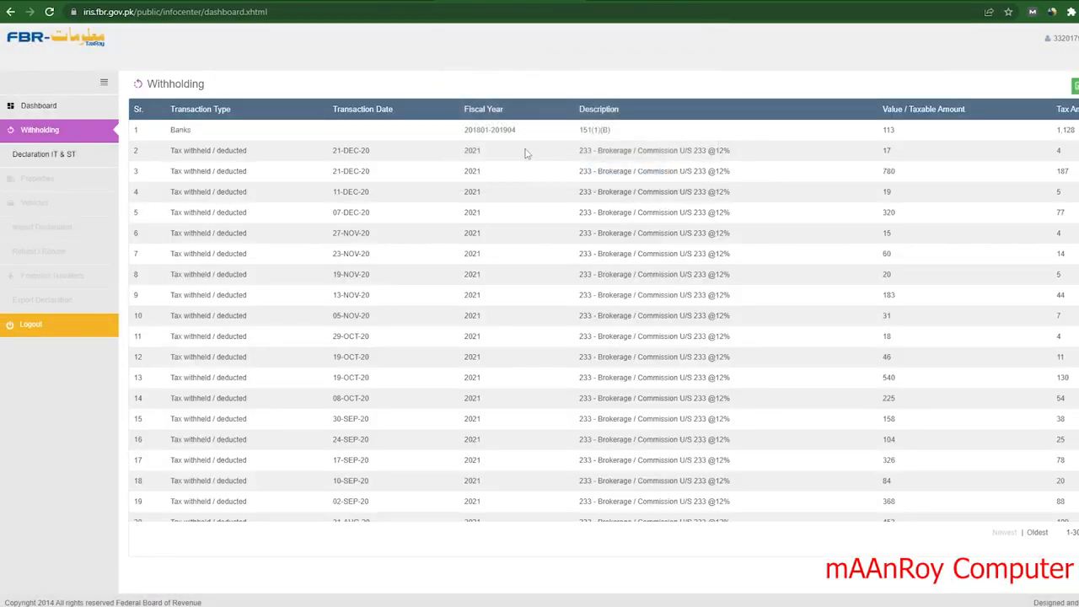
- Review the withholding transactions and the filed returns under Declaration IT & ST
scroll(556, 295, down, 3)
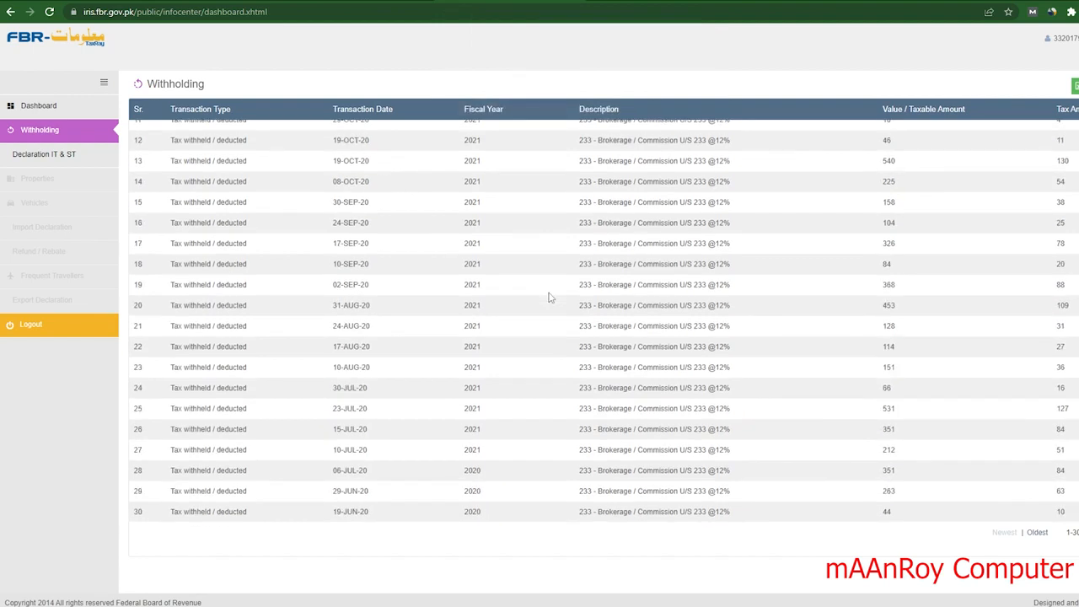
scroll(726, 332, up, 3)
scroll(881, 238, down, 3)
click(52, 155)
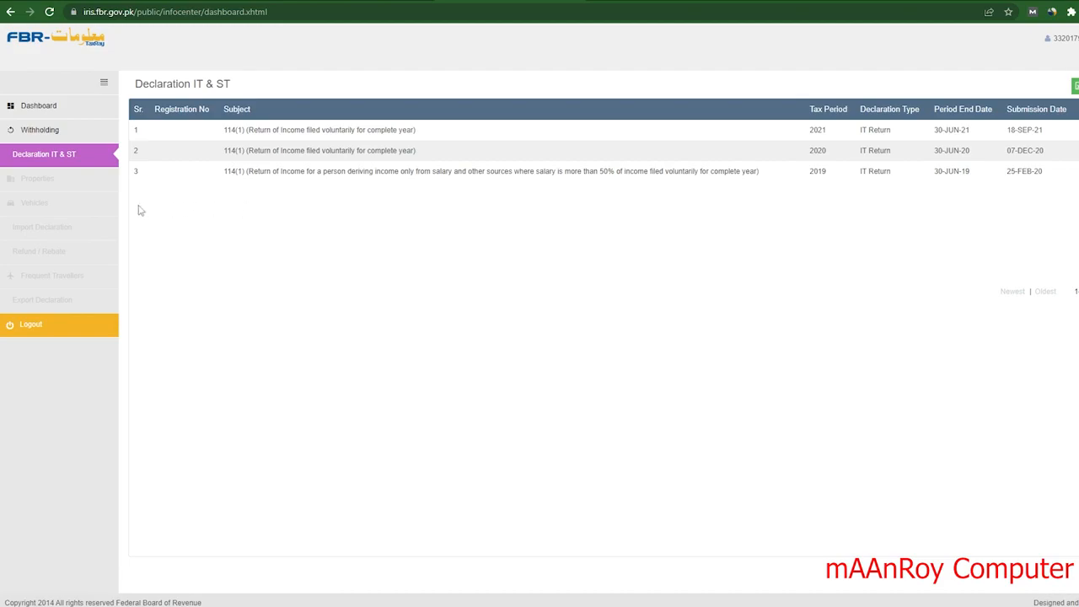
- Log out of the Maloomat portal and go to the Iris login page
click(33, 327)
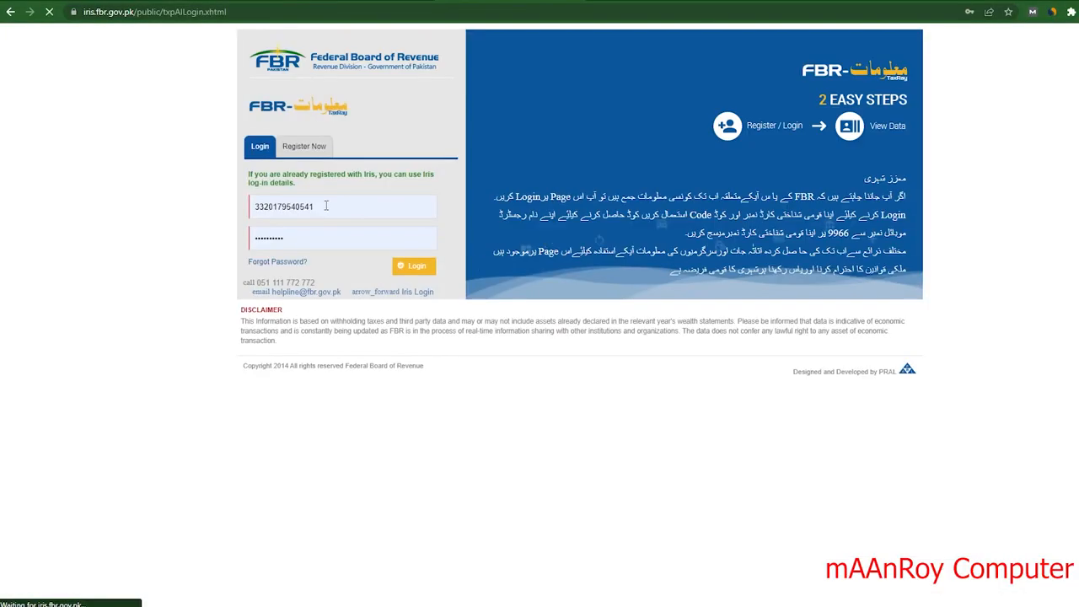
click(326, 205)
click(169, 353)
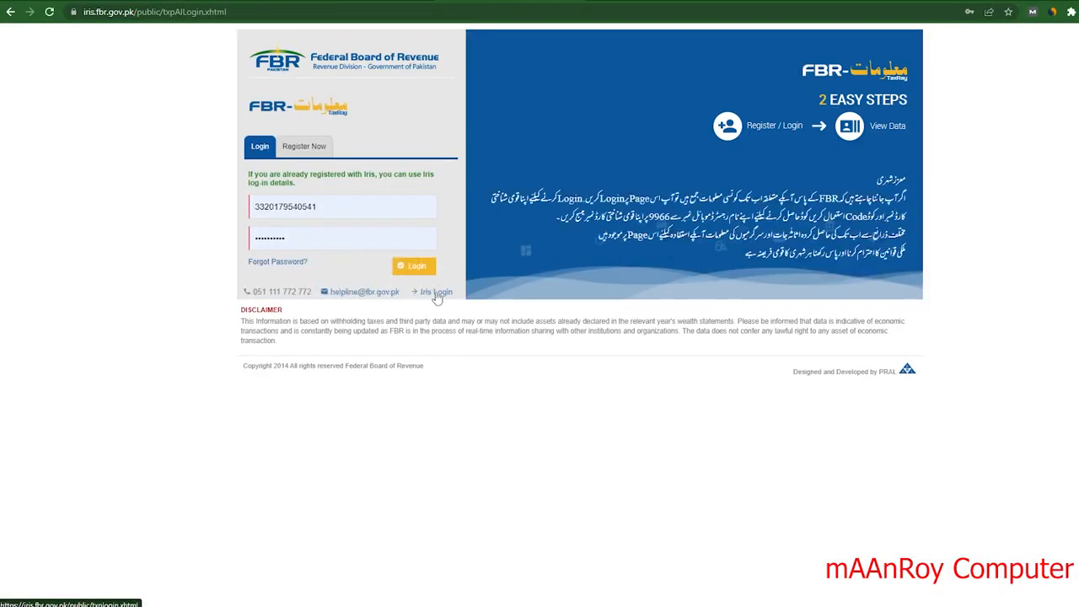
click(436, 292)
- Log in to Iris with the saved credentials and dismiss the browser's password warning
click(764, 157)
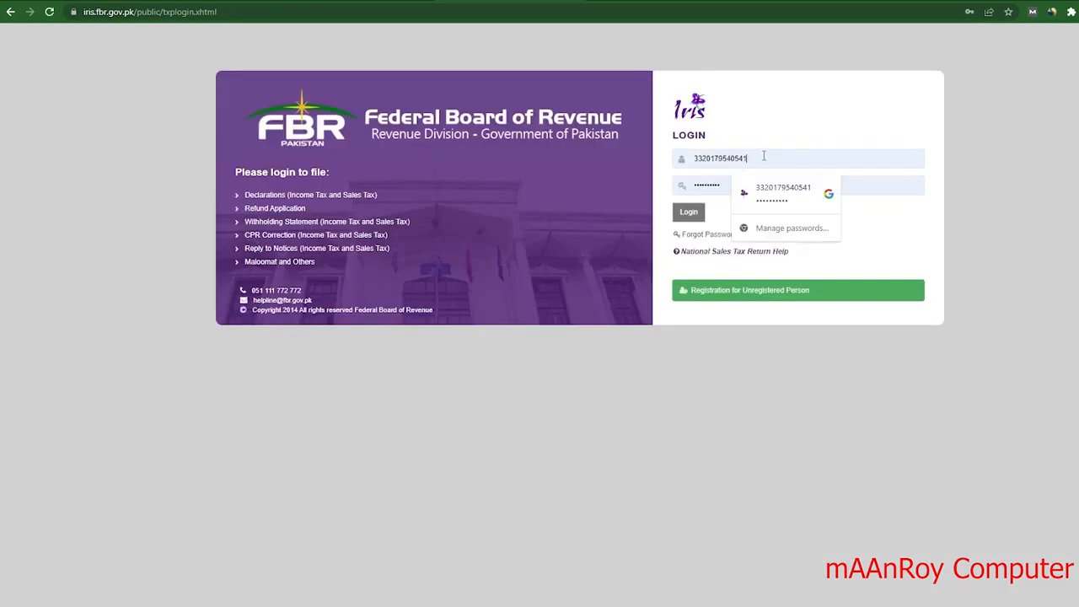
click(969, 208)
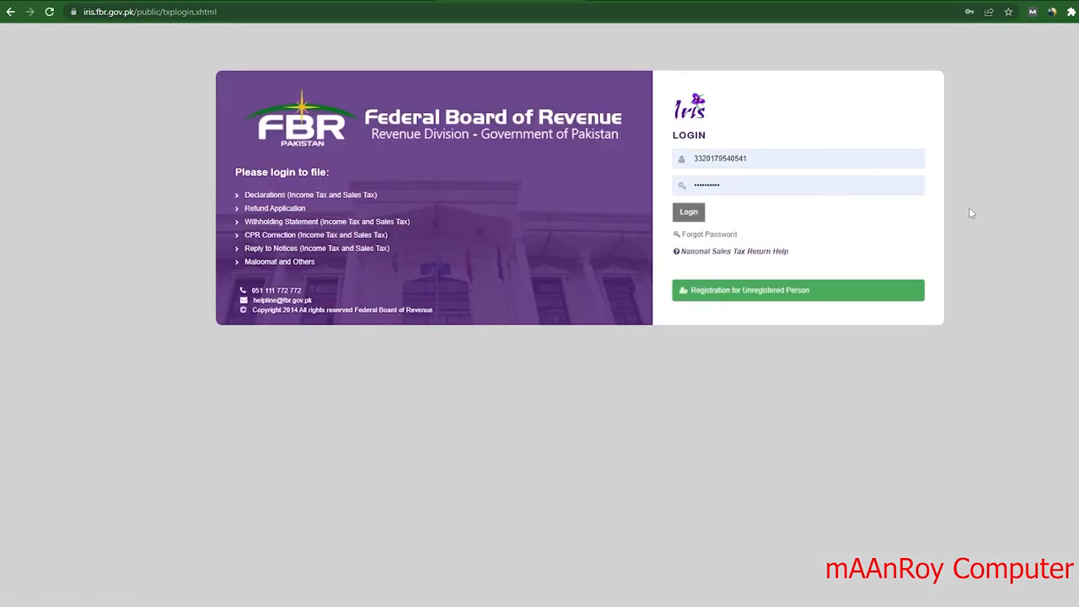
click(688, 213)
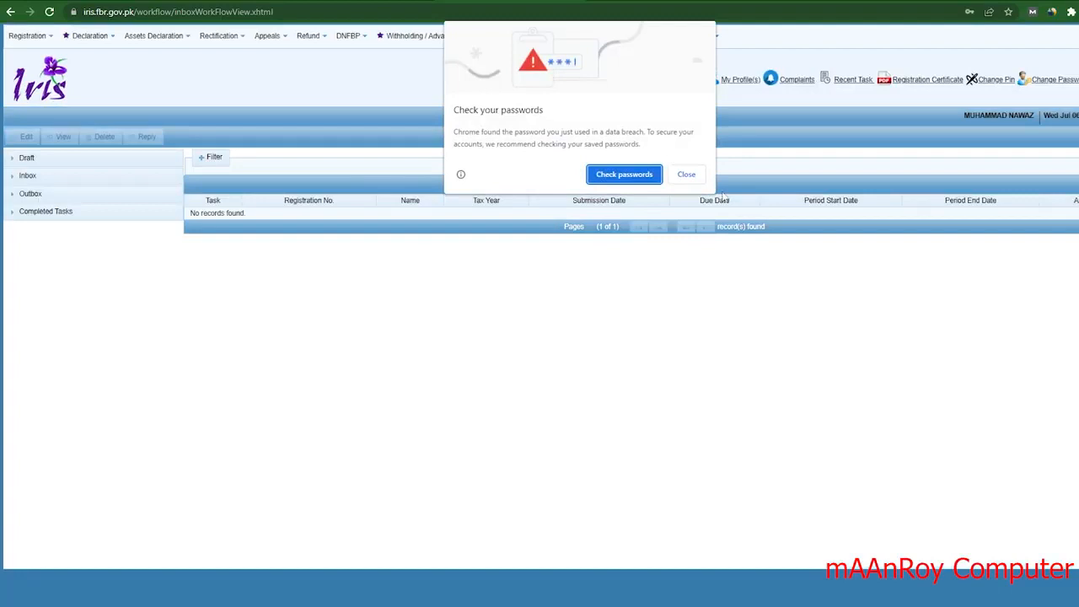
click(684, 174)
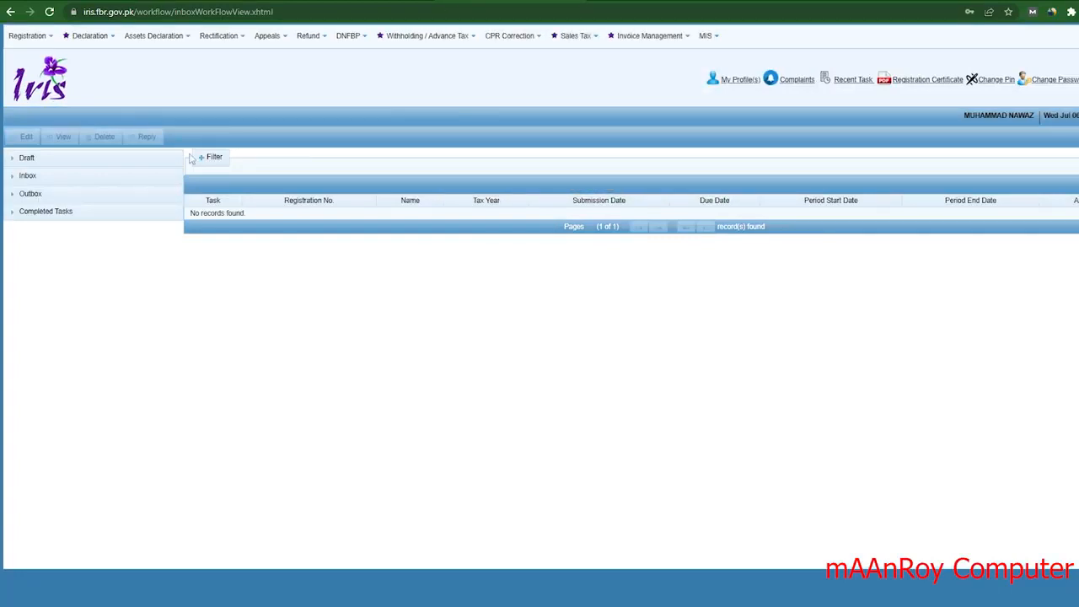
- Start an original Normal Return (Ind/AOP/COY) declaration and select the 2022 tax period
click(89, 36)
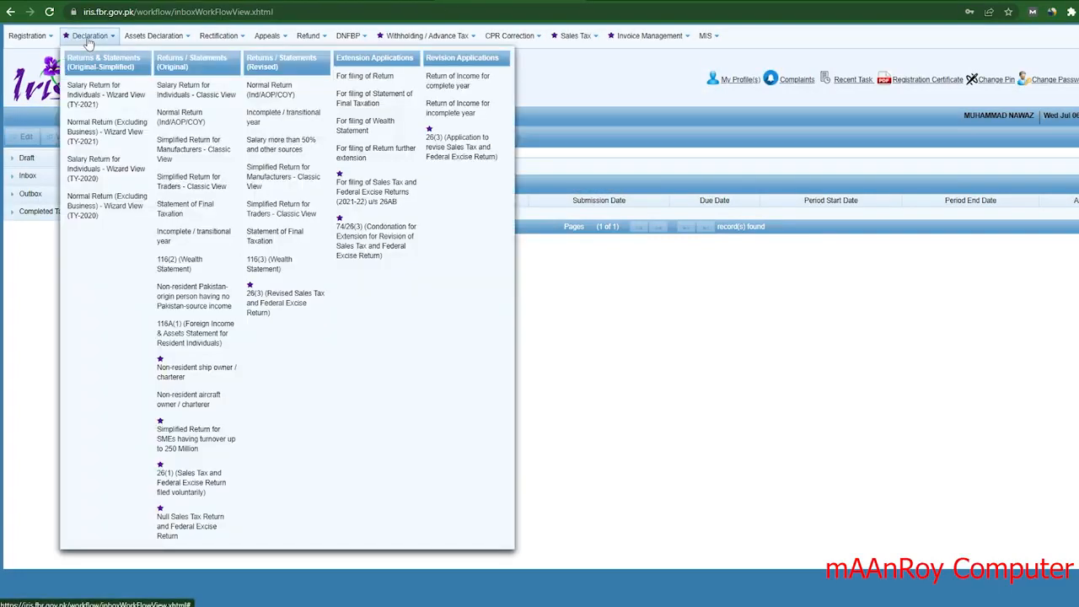
click(191, 121)
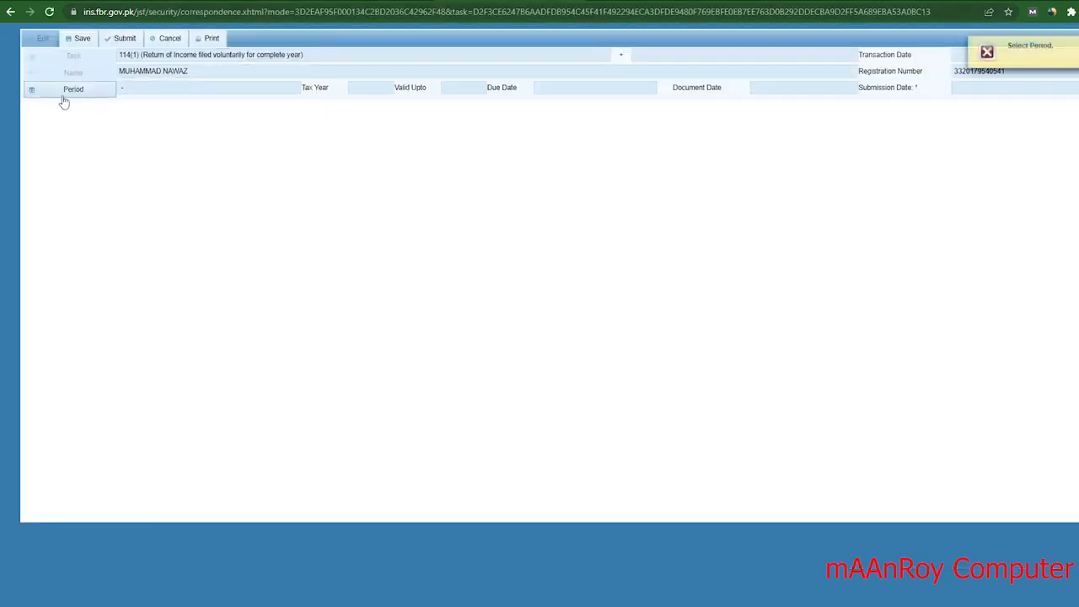
click(63, 93)
text(2)
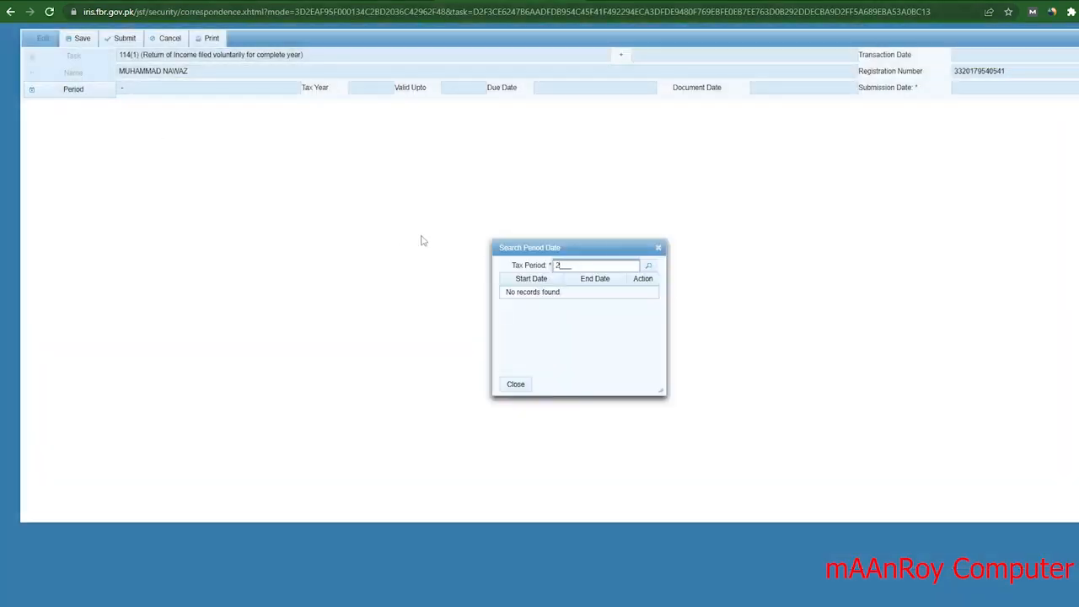
text(022)
key(Return)
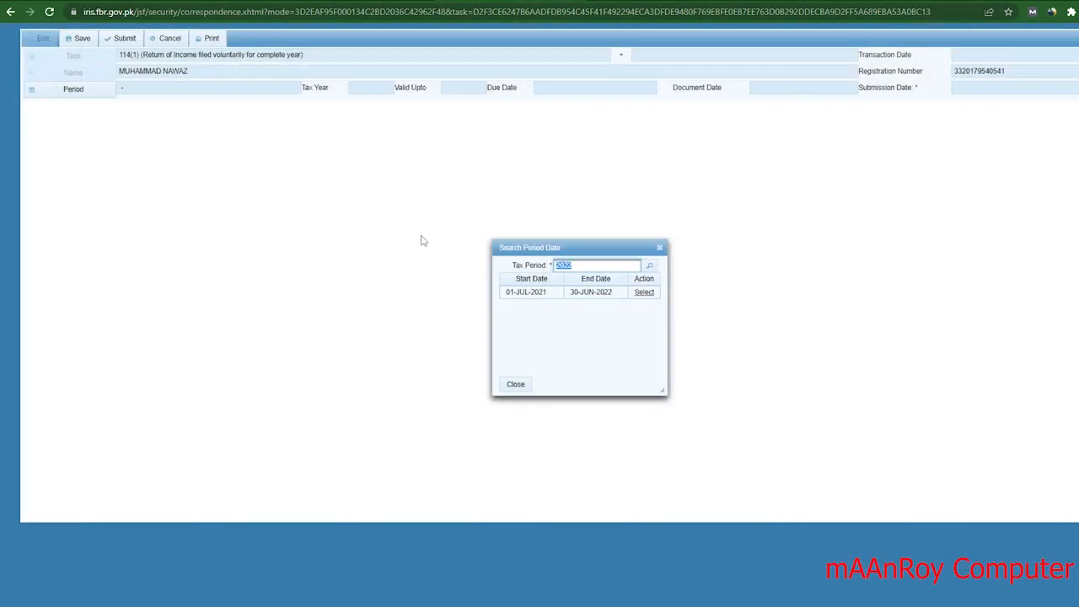
click(646, 293)
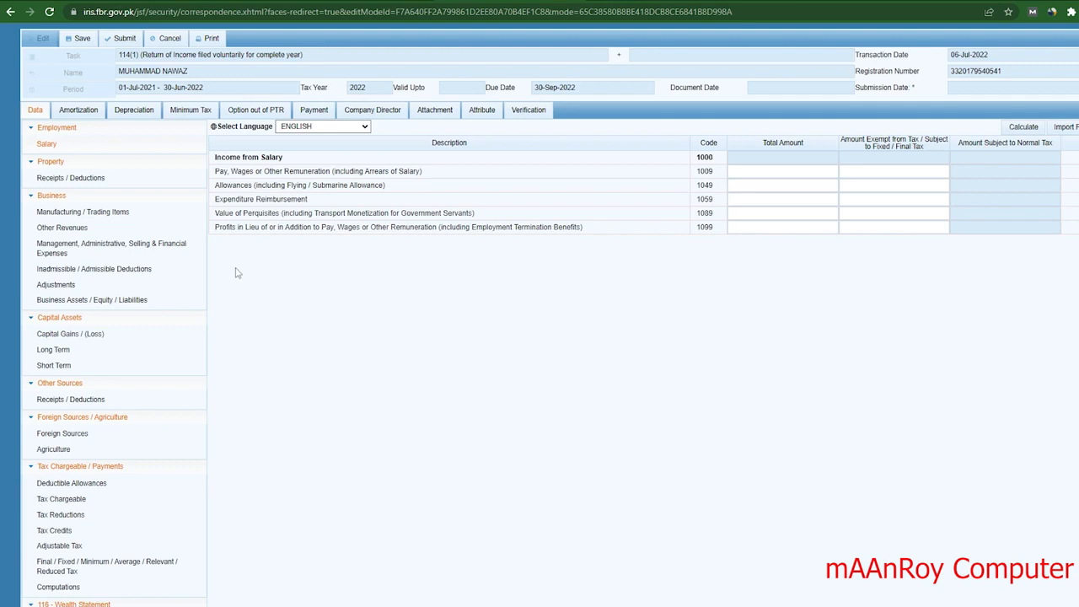
- Switch to the dsf file in Notepad, copy the income total 1,171,390 and return to the tax form
key(alt+Tab)
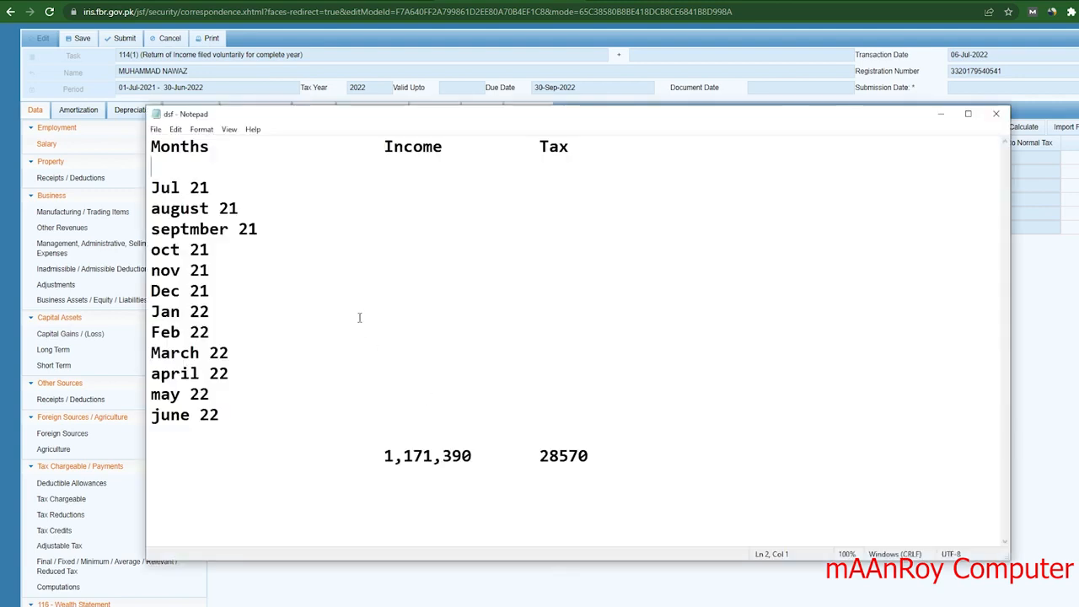
drag(150, 187, 219, 414)
drag(379, 456, 488, 456)
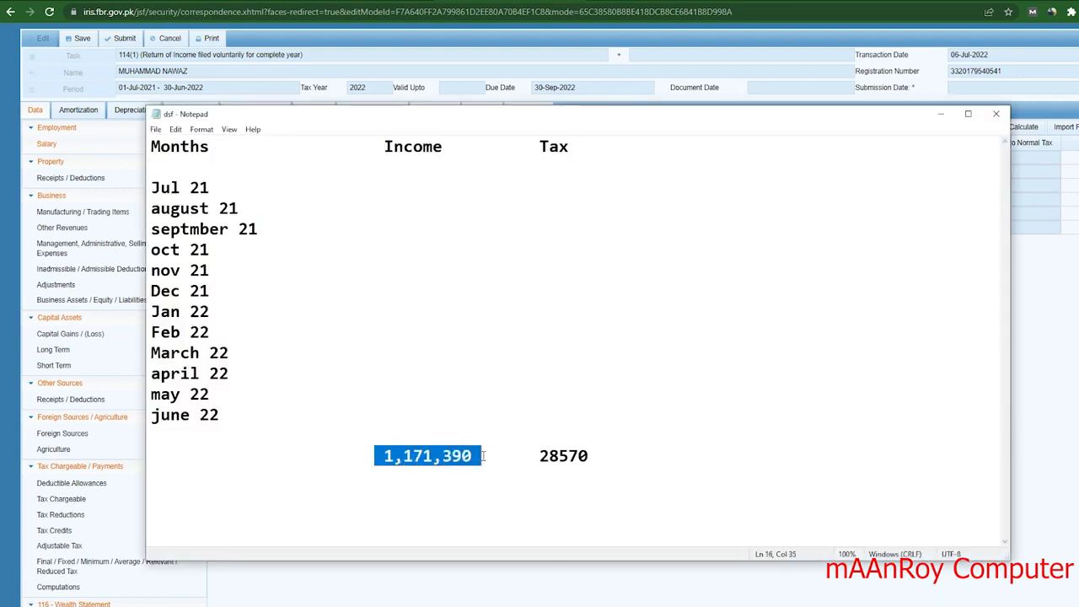
click(490, 456)
drag(383, 456, 471, 456)
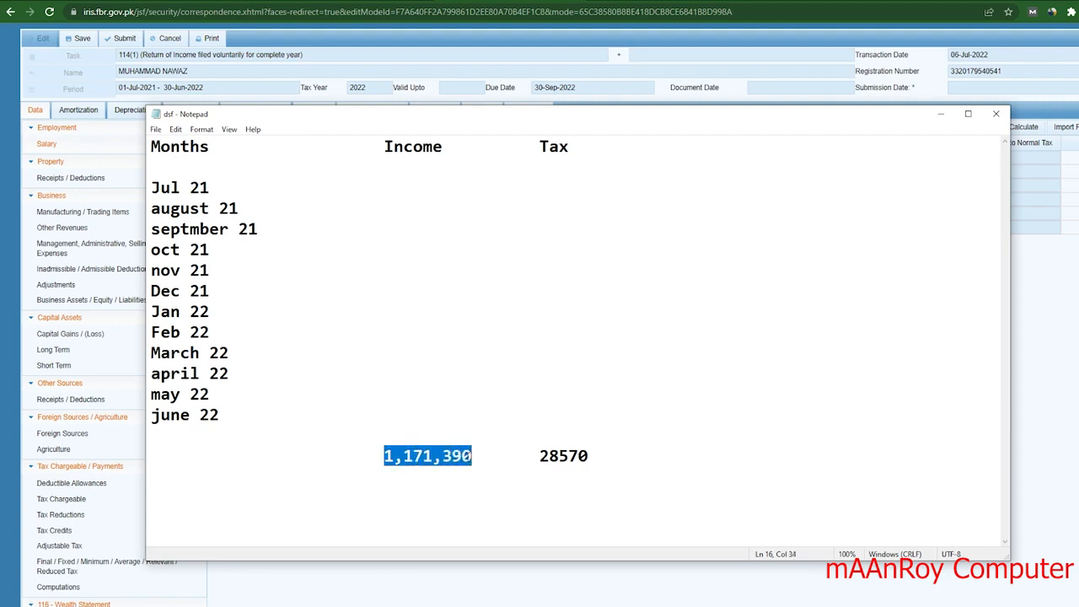
right_click(459, 460)
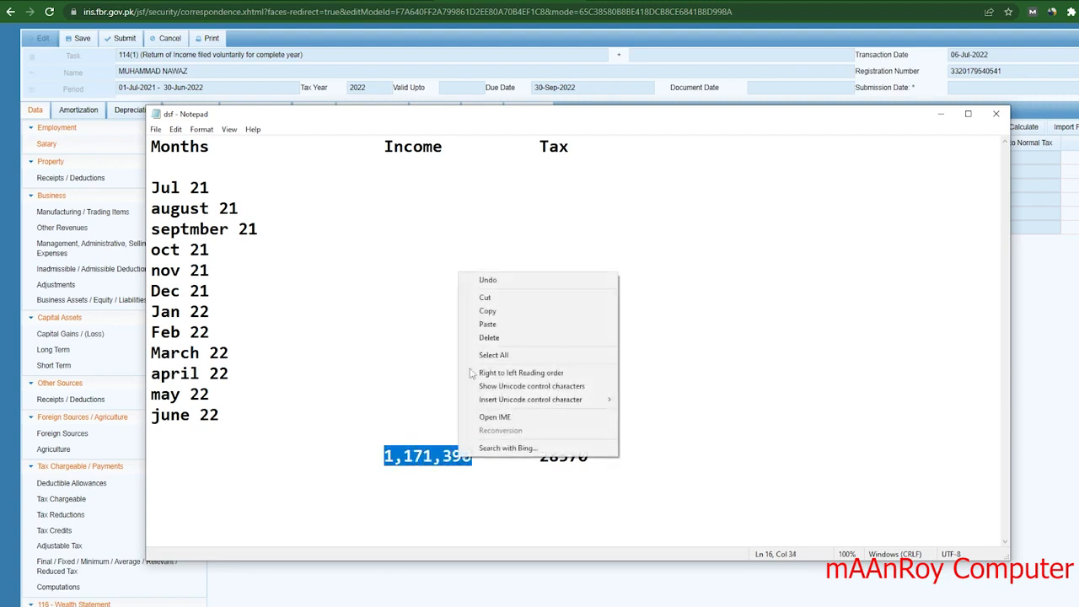
click(489, 312)
click(408, 99)
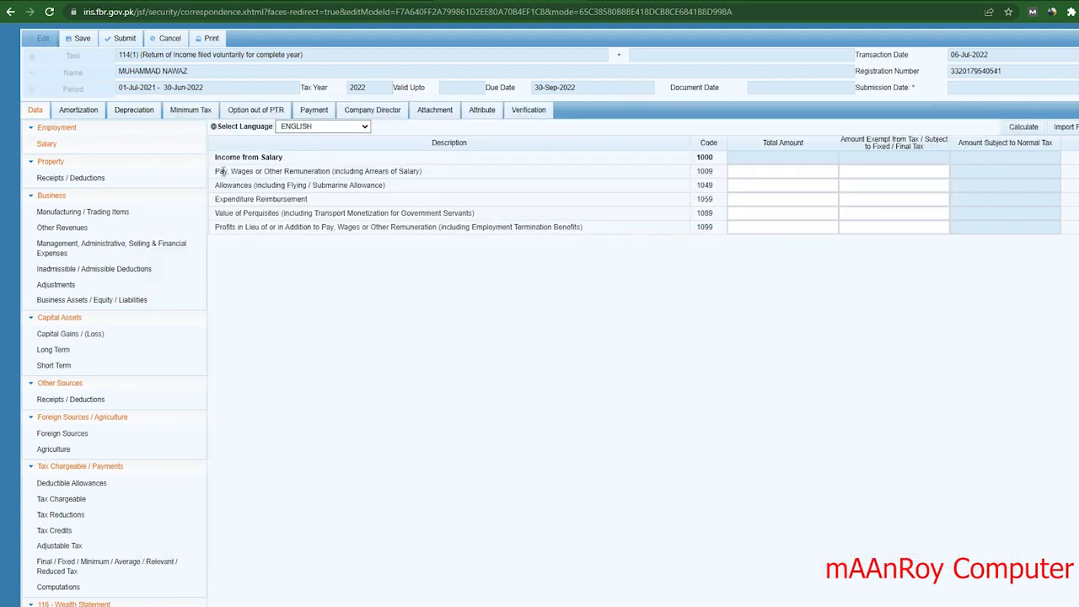
- Paste 1,171,390 as the total amount of Pay, Wages or Other Remuneration (code 1009) and calculate the salary income
drag(215, 171, 408, 172)
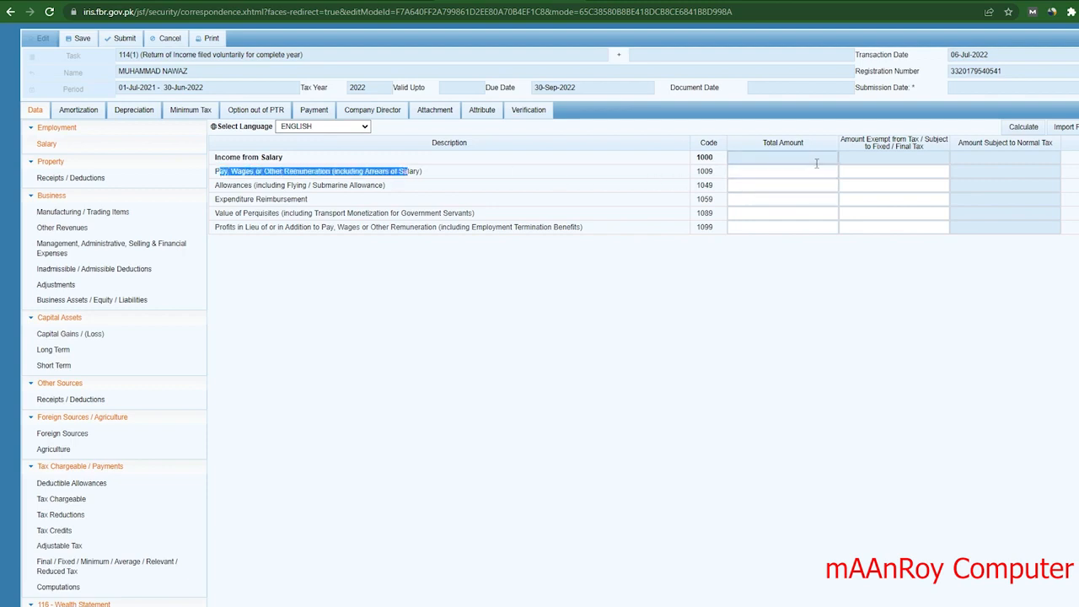
click(819, 171)
right_click(819, 171)
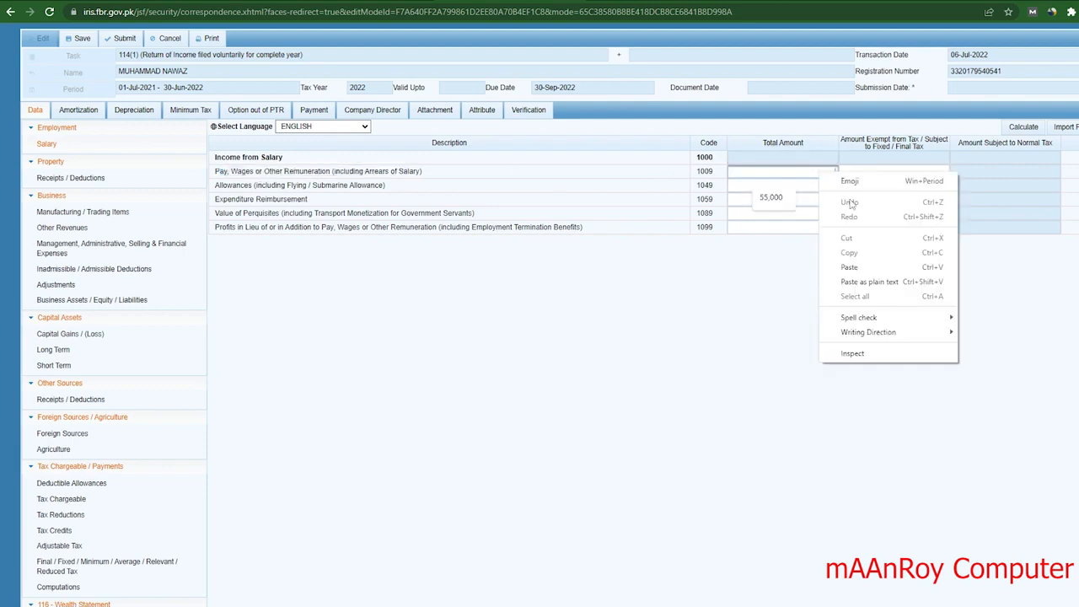
click(859, 271)
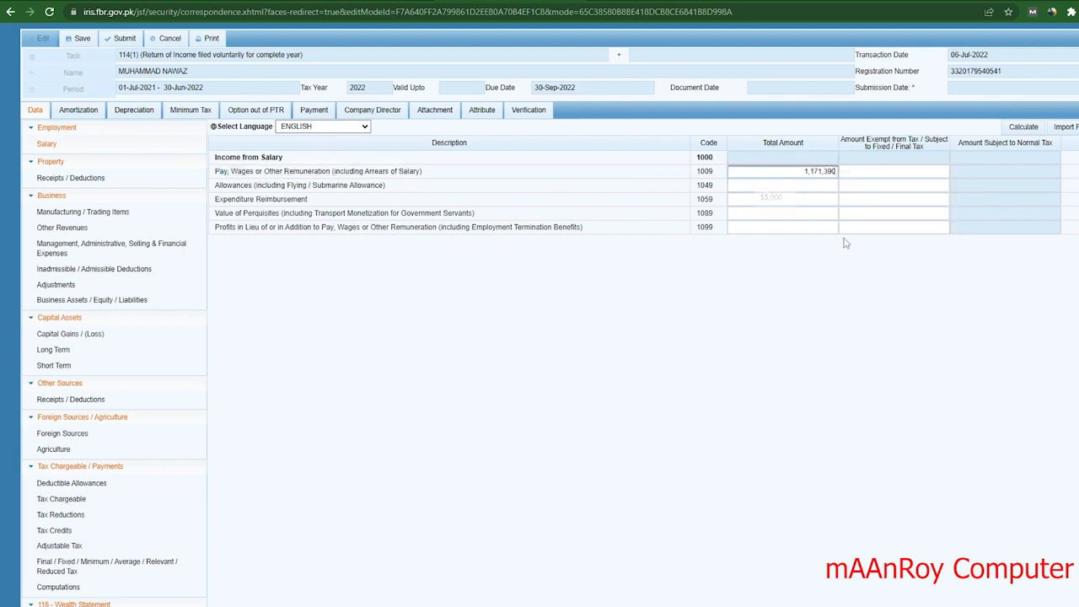
click(1017, 129)
click(1018, 128)
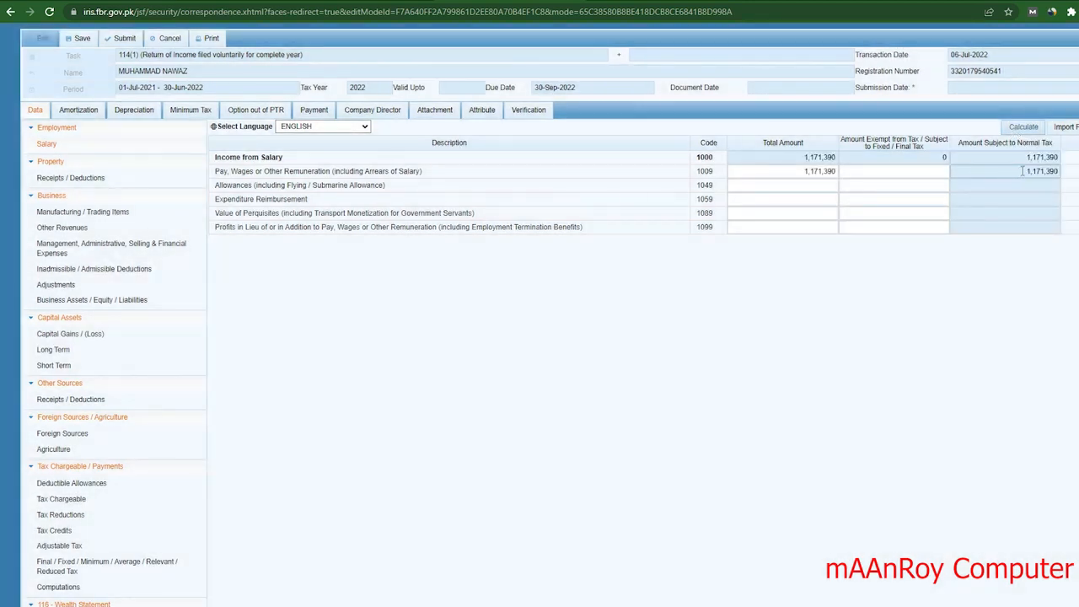
- Check the salary amount subject to normal tax and the perquisites and profits-in-lieu rows
drag(1022, 171, 1066, 171)
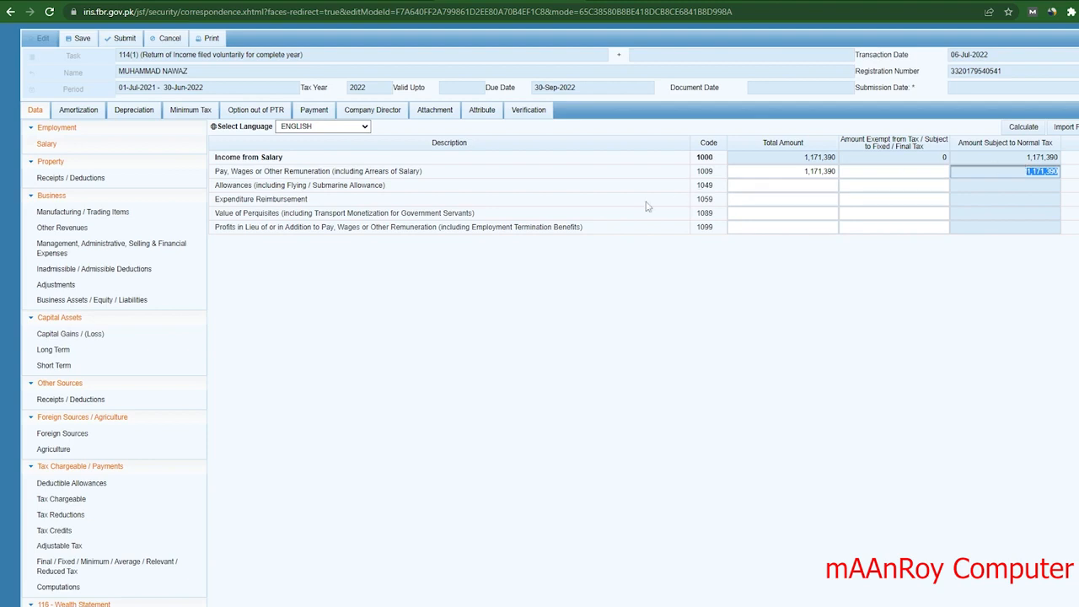
click(825, 224)
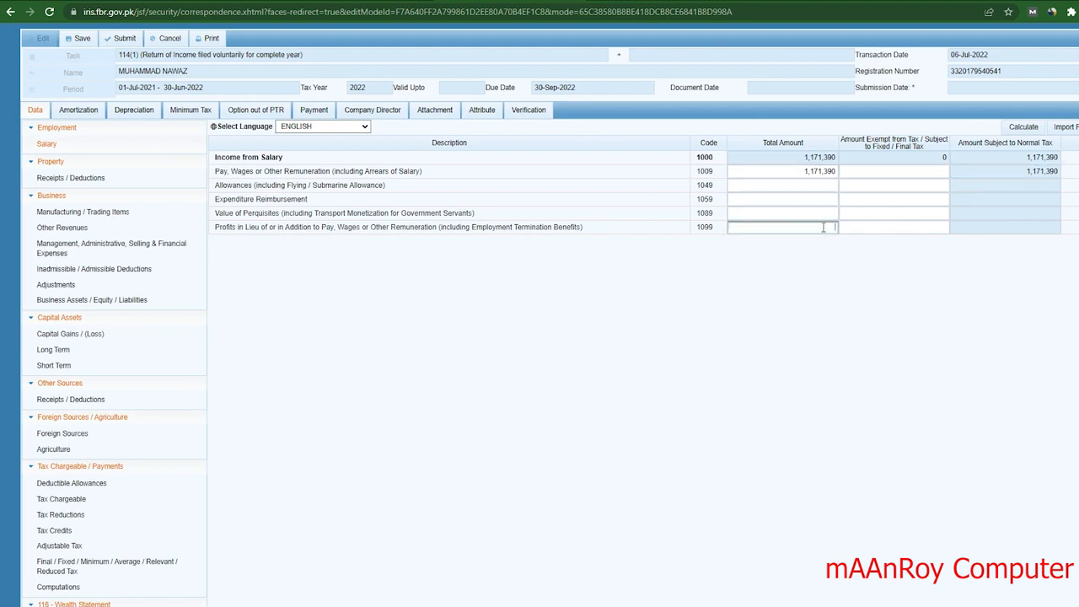
click(806, 210)
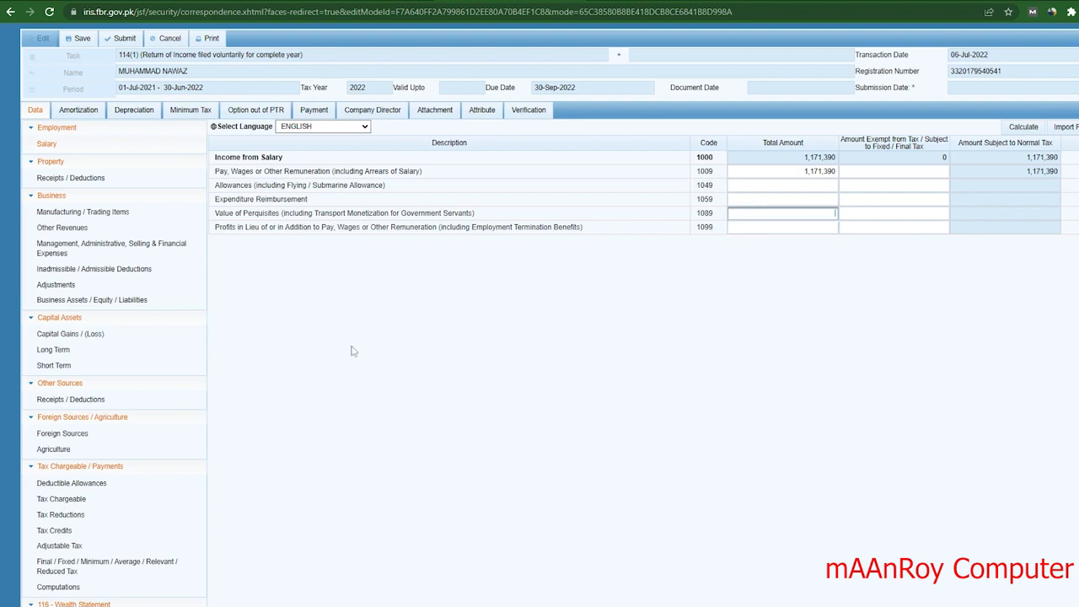
scroll(339, 347, down, 1)
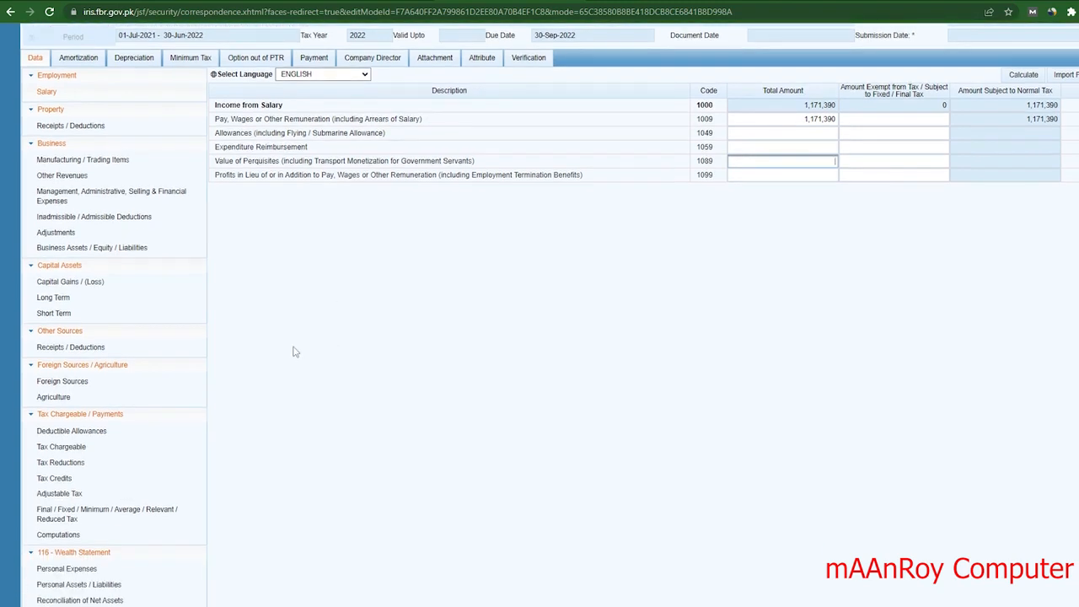
- Review the Foreign Sources and Agriculture income sections of the return
click(76, 384)
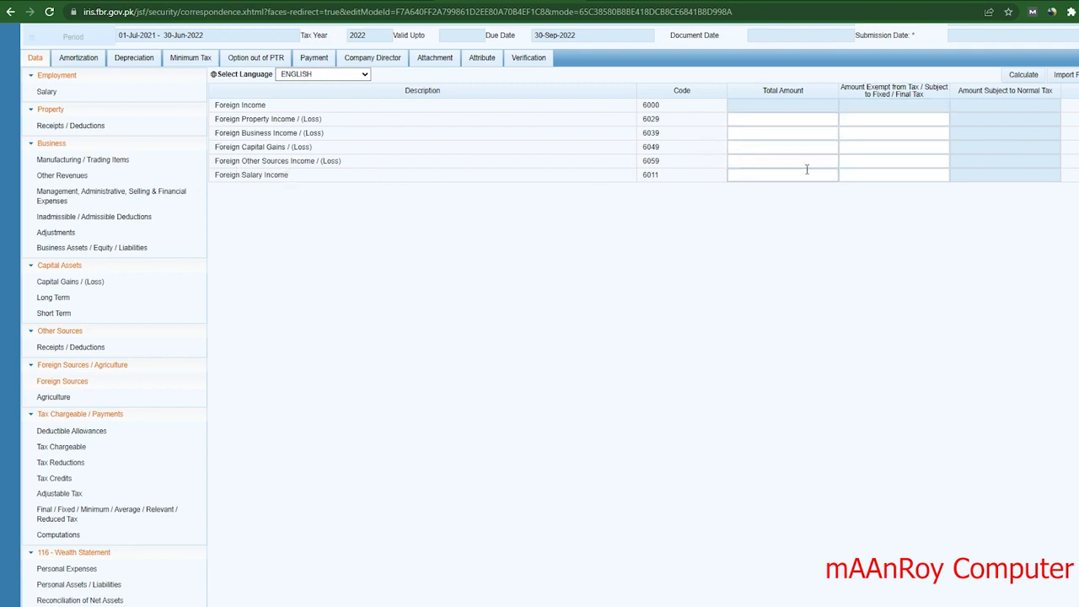
click(62, 401)
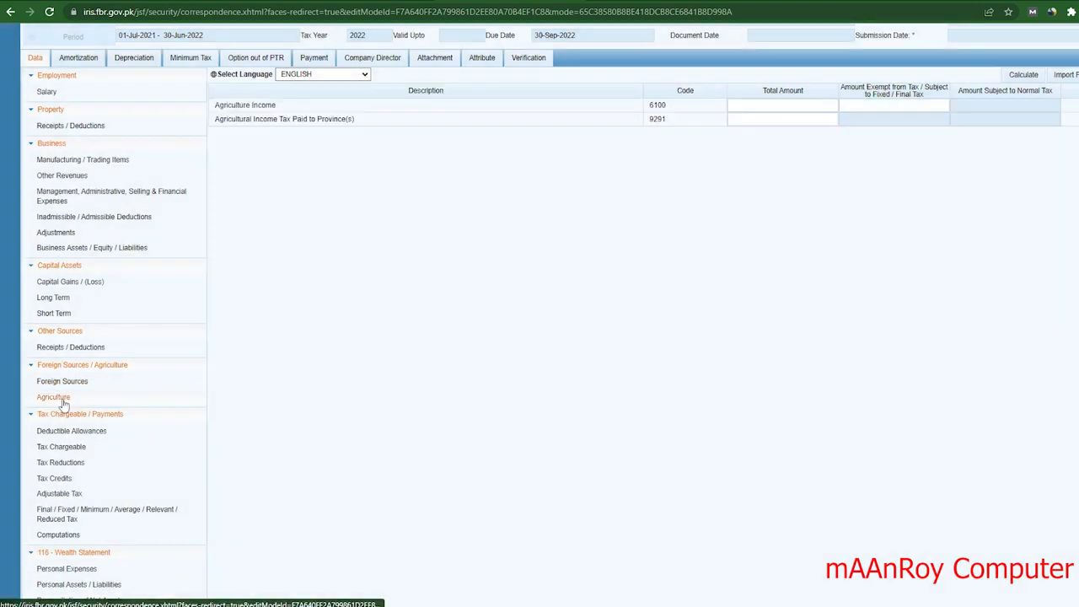
click(788, 106)
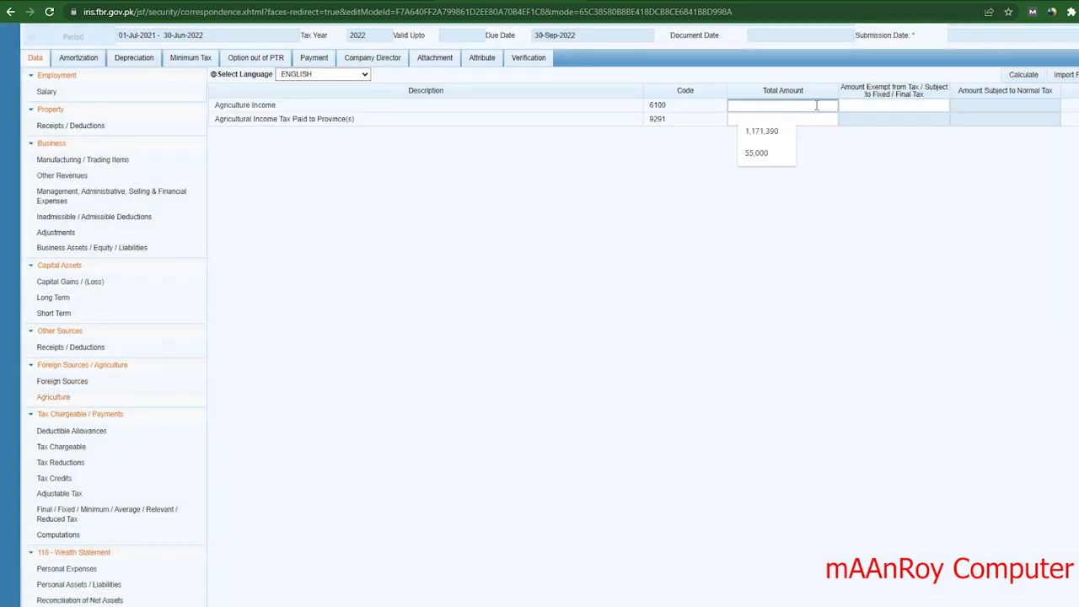
click(511, 228)
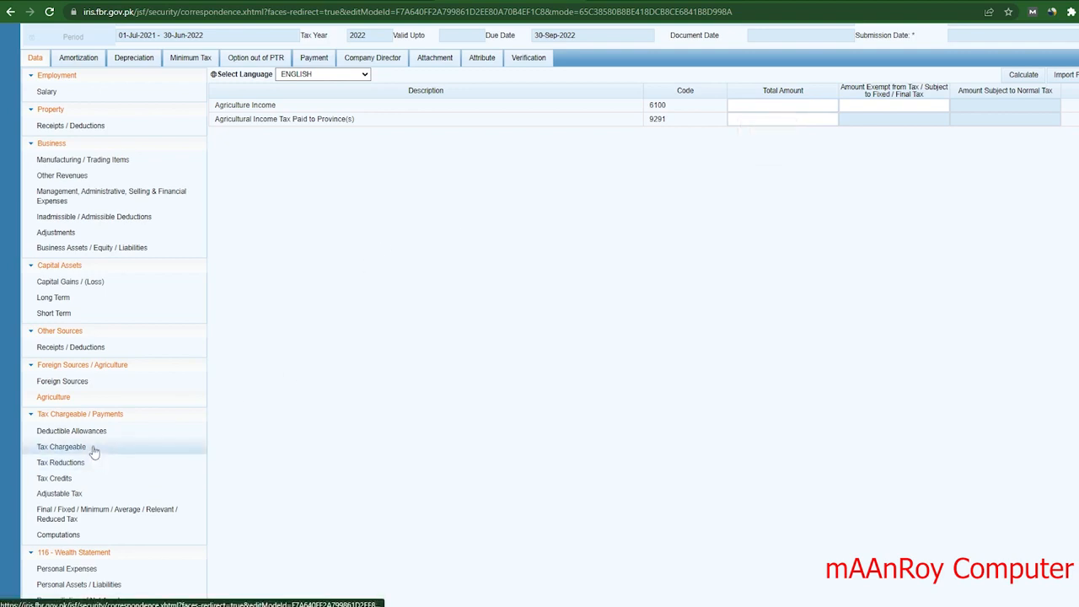
- Open the Adjustable Tax section, copy the tax total 28570 from the dsf file in Notepad and return to the tax form
click(74, 494)
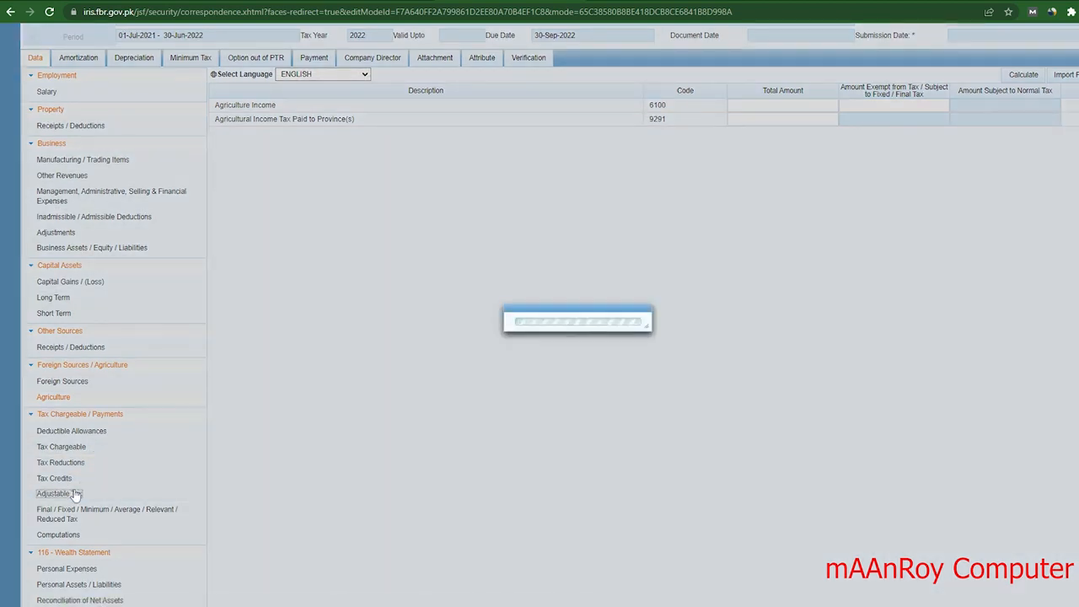
scroll(566, 281, up, 1)
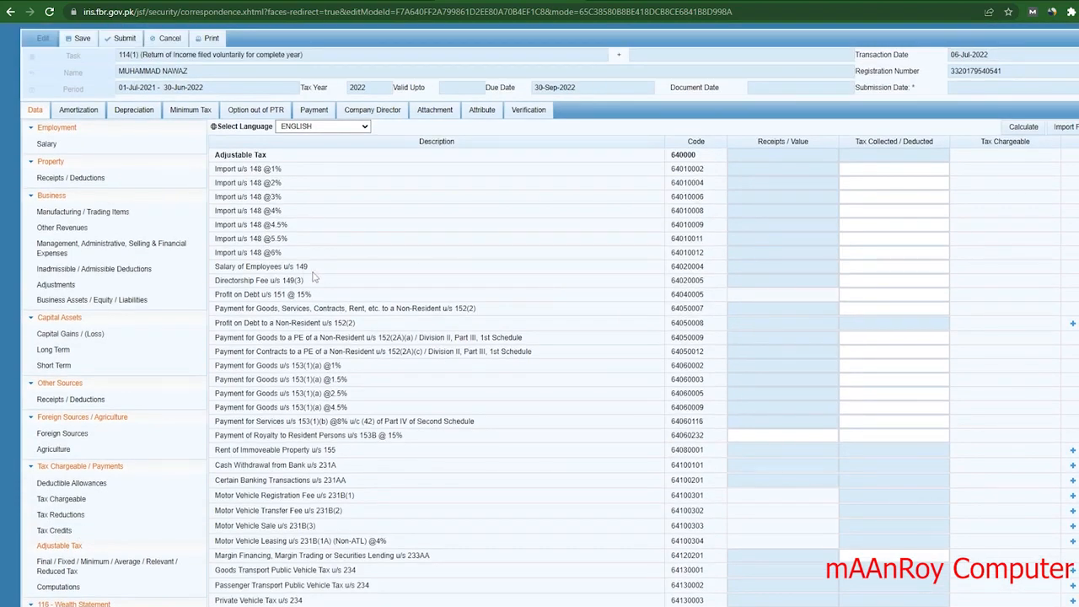
click(620, 605)
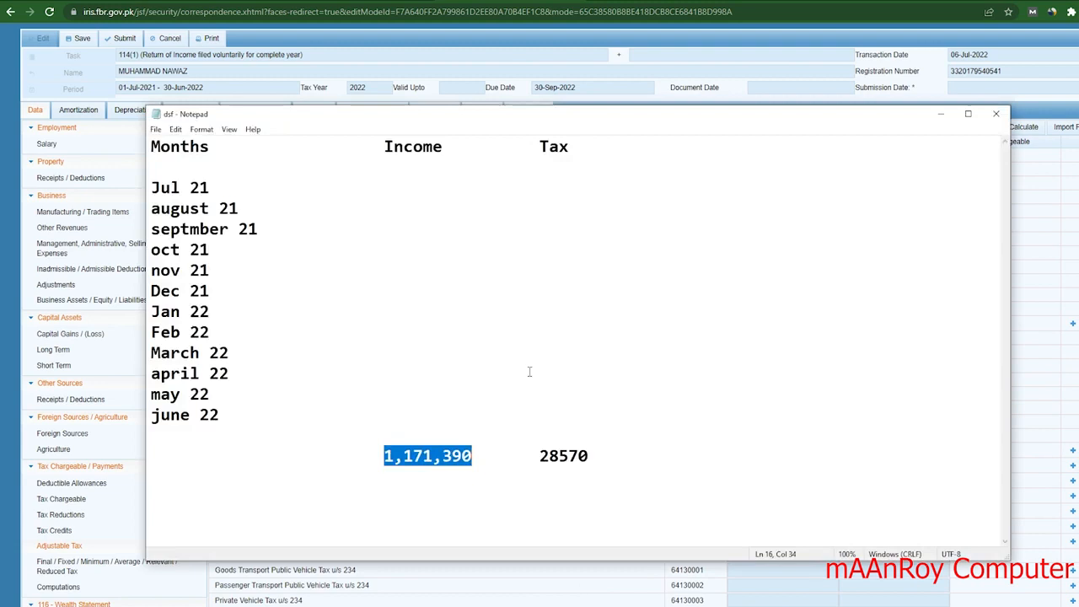
click(313, 252)
drag(539, 455, 596, 458)
right_click(574, 462)
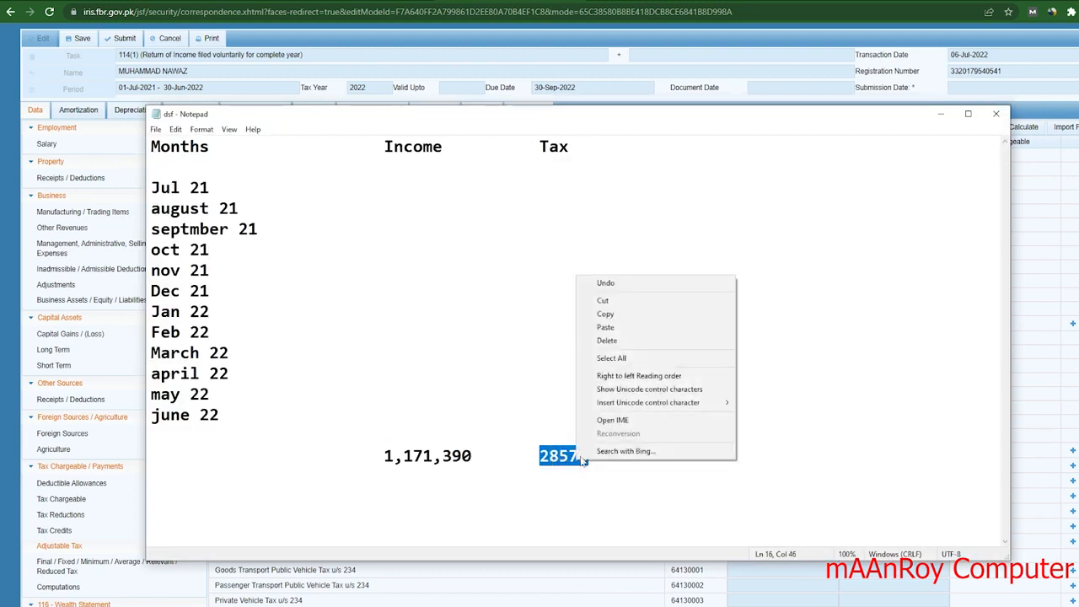
click(616, 315)
click(546, 70)
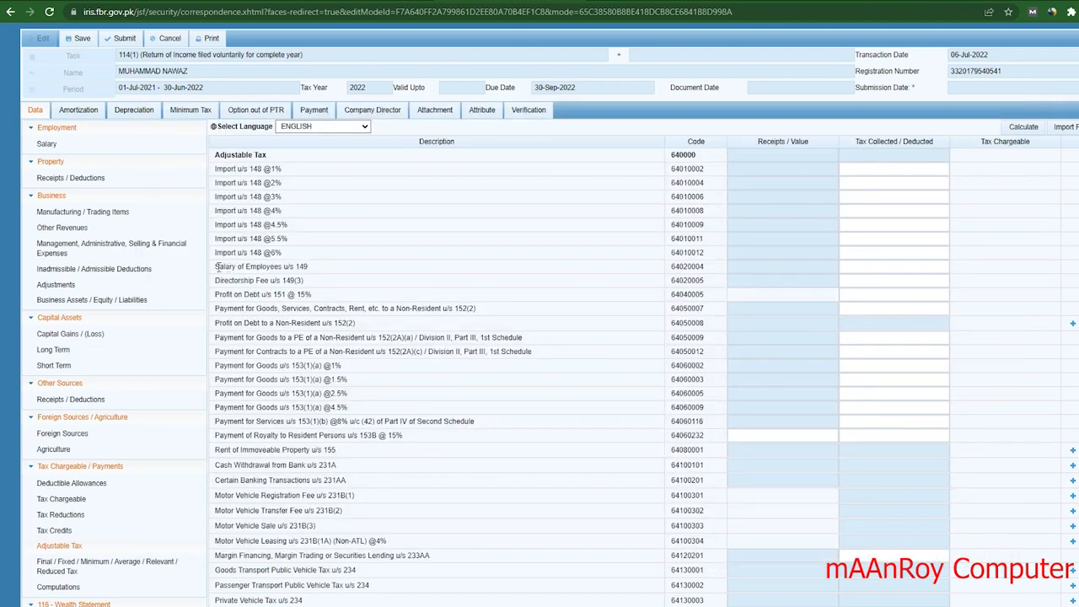
- Paste 28570 as the tax collected/deducted for Salary of Employees u/s 149 (code 64020004)
drag(219, 267, 389, 270)
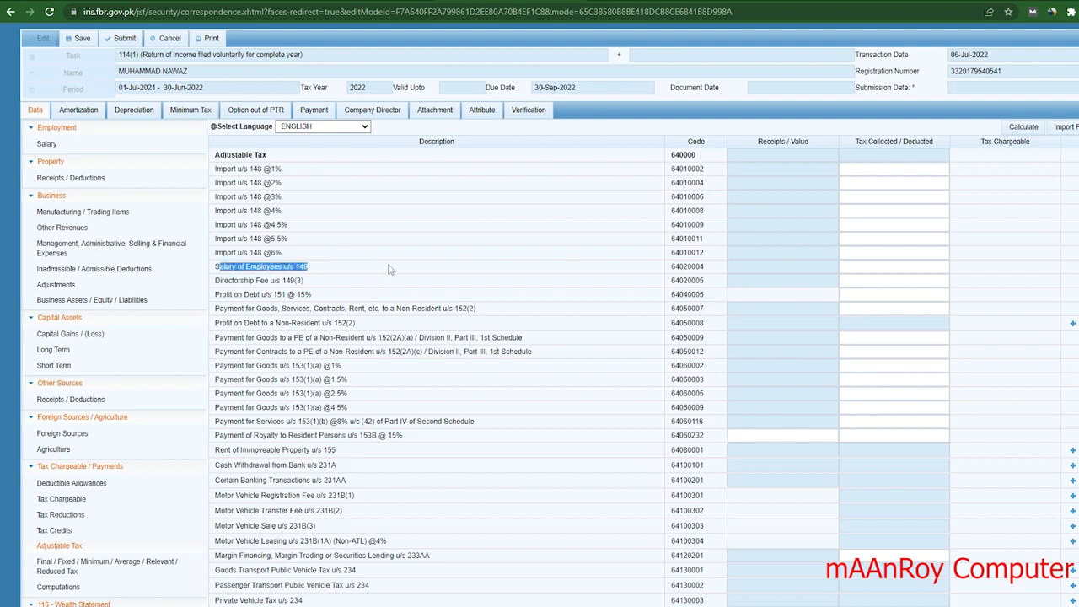
click(896, 266)
right_click(896, 267)
click(927, 364)
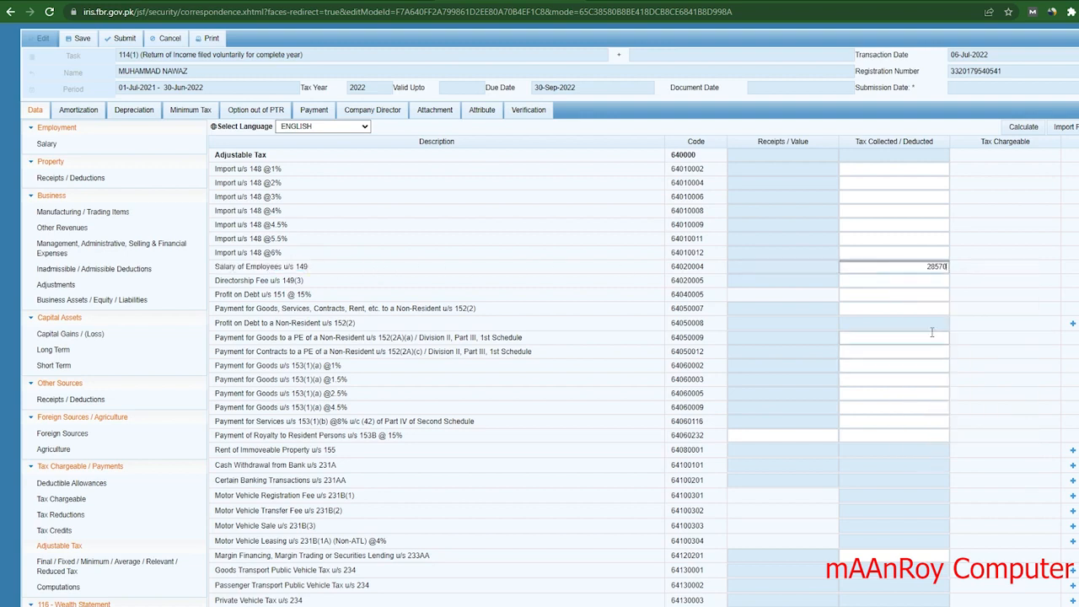
- Review the remaining adjustable tax rows, such as banking, vehicle, electricity and phone taxes, and calculate the adjustable tax
scroll(506, 337, down, 3)
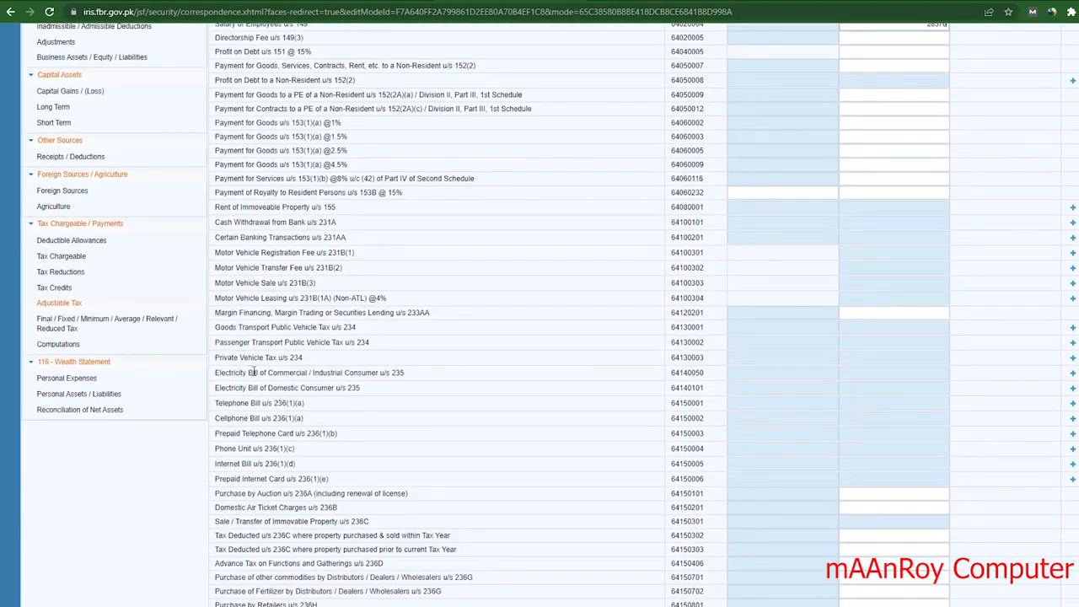
scroll(269, 335, up, 1)
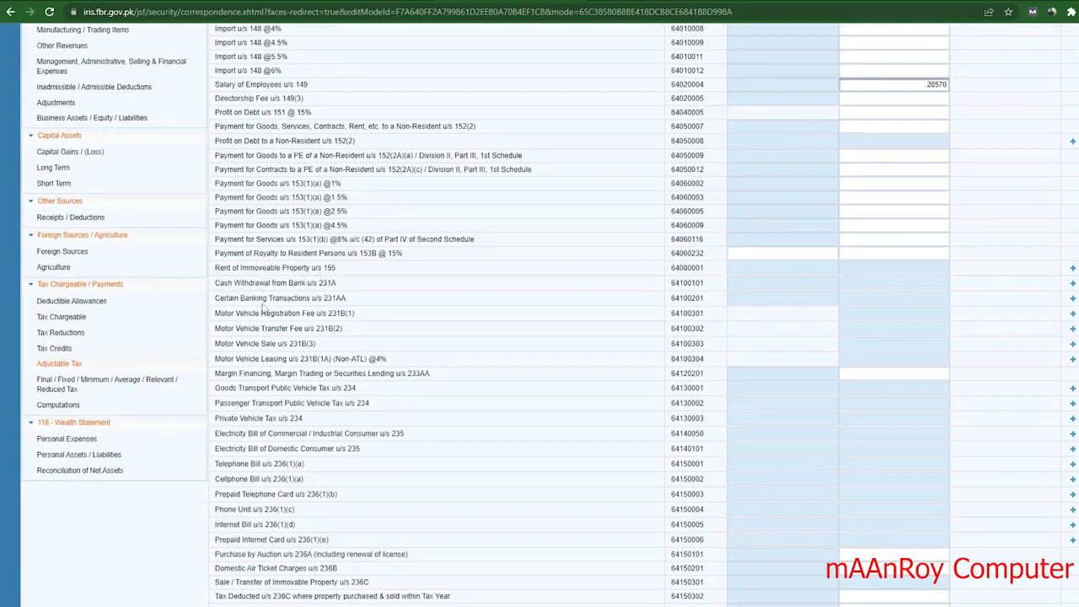
scroll(271, 311, down, 1)
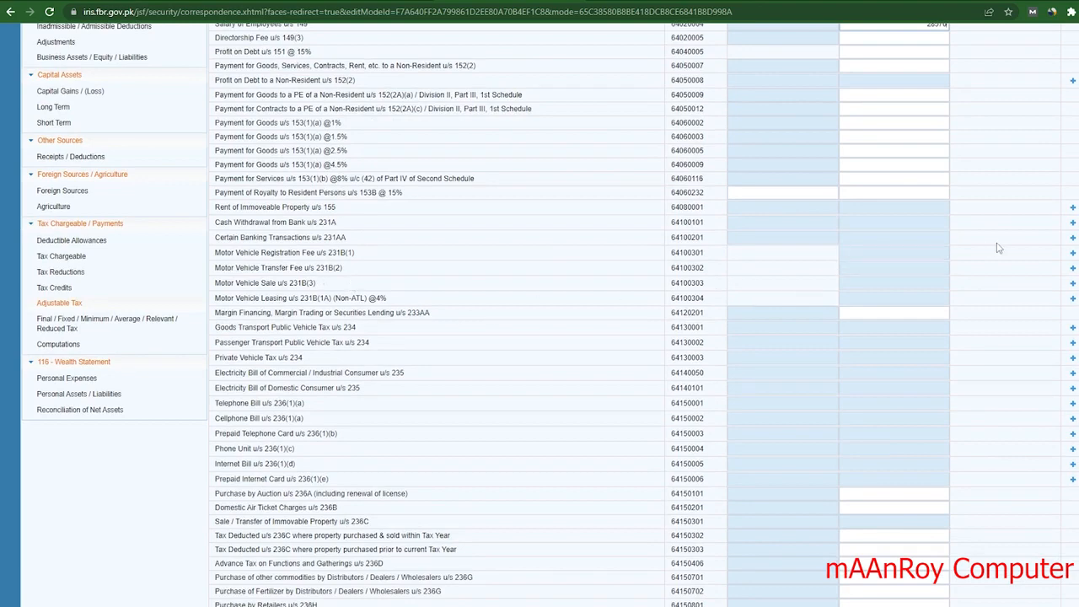
scroll(258, 339, down, 1)
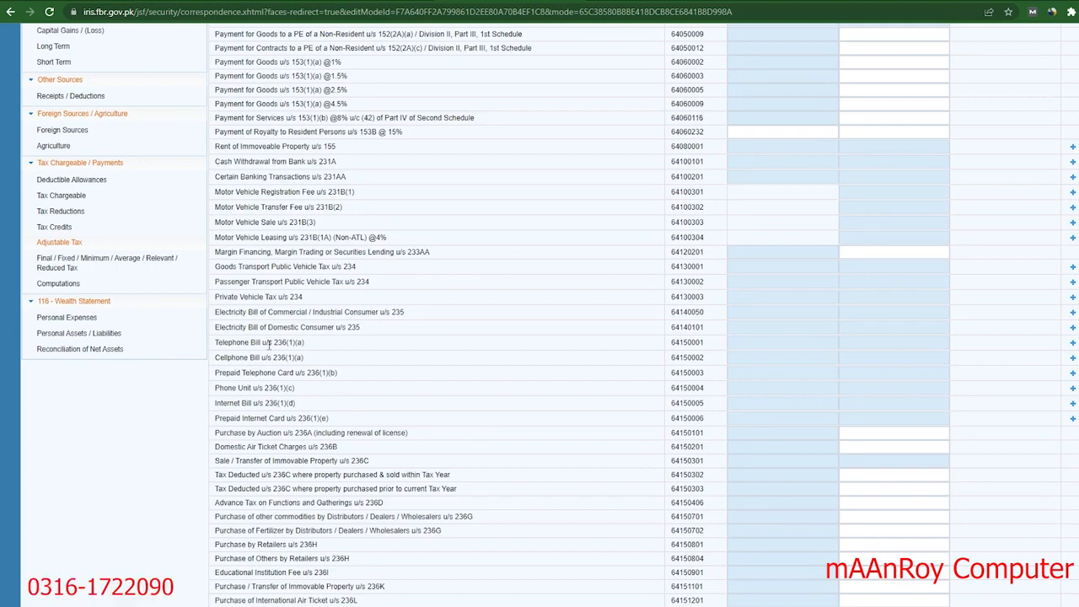
scroll(269, 349, down, 2)
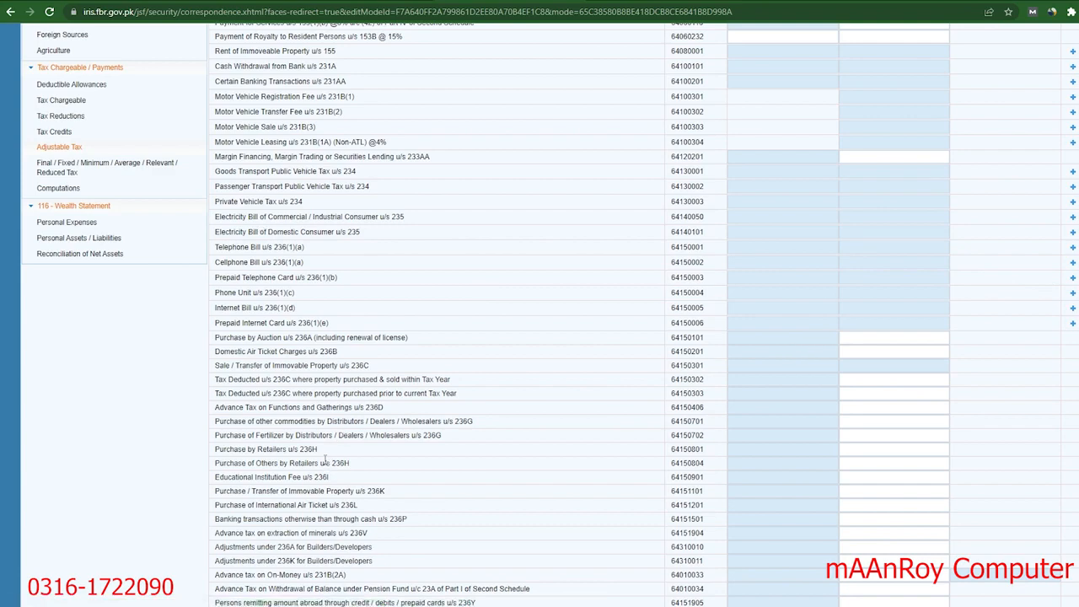
scroll(324, 459, up, 5)
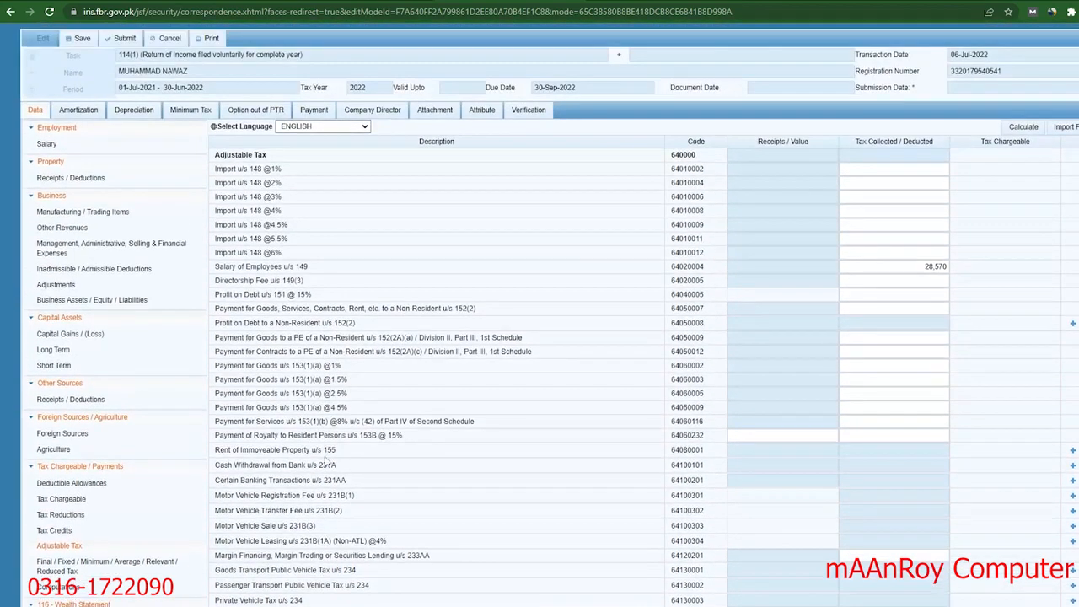
click(1020, 128)
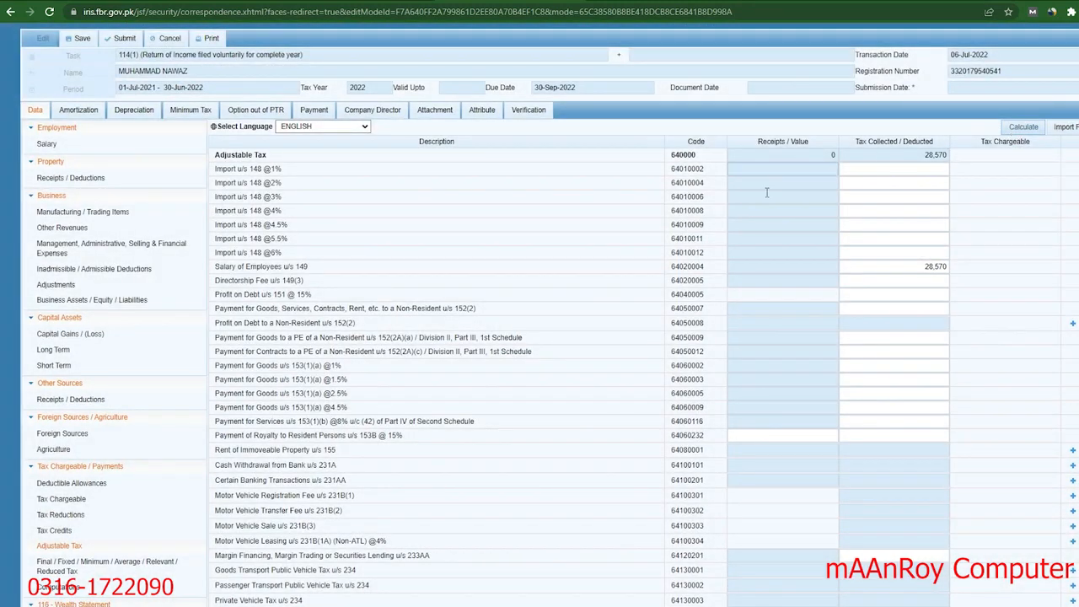
- Open the Computations section and check the Tax Chargeable amount (code 9200)
scroll(173, 424, down, 2)
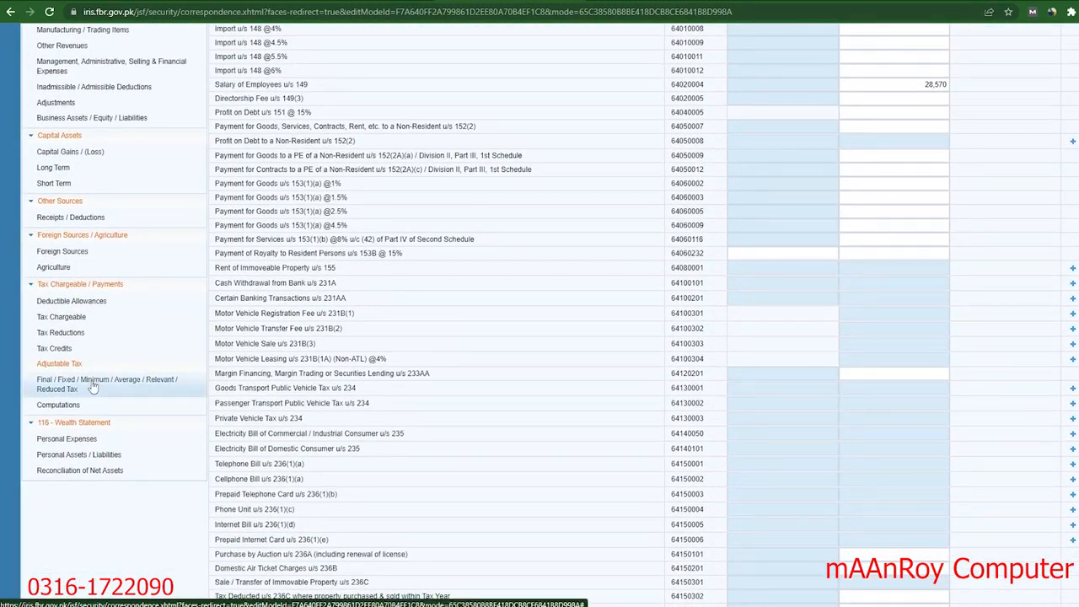
click(58, 405)
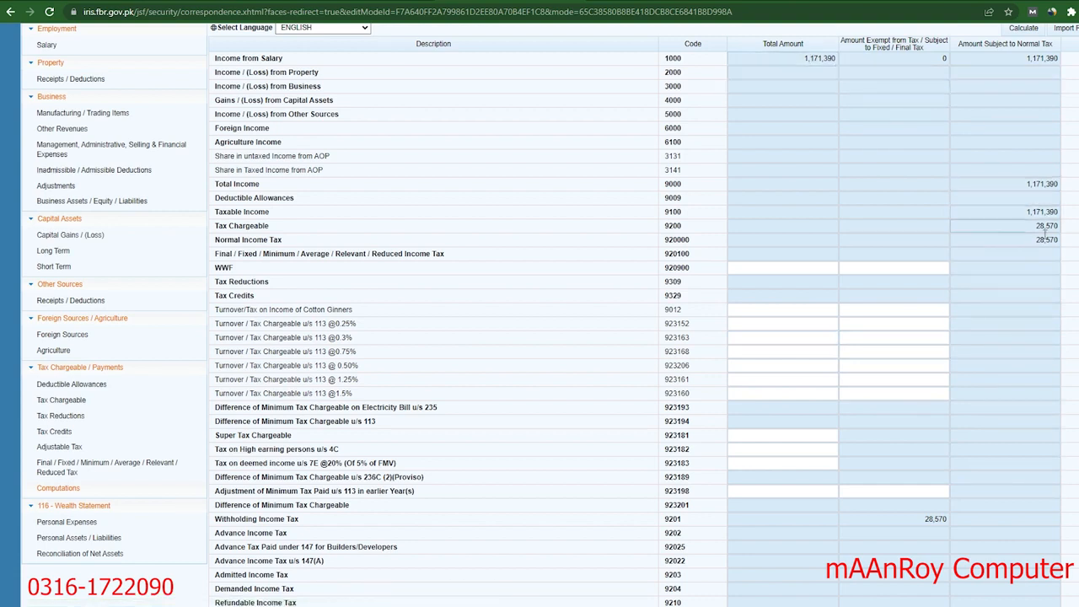
drag(1033, 229, 1066, 230)
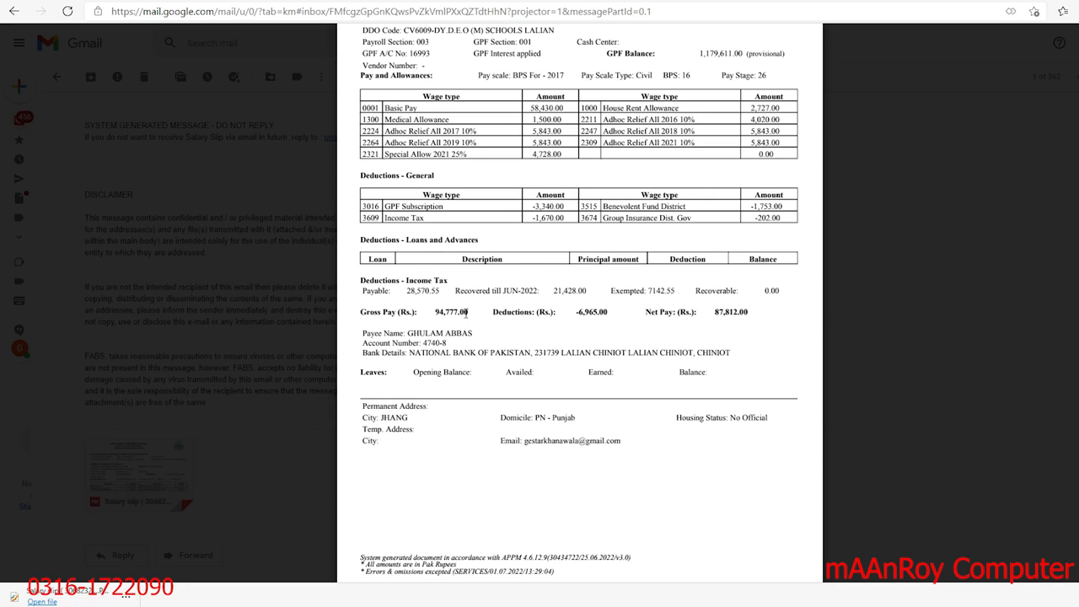
- Examine the payable, recovered and exempted income tax amounts on the June 2022 salary slip in Gmail
double_click(389, 292)
double_click(411, 291)
double_click(570, 290)
click(670, 290)
double_click(650, 291)
click(660, 289)
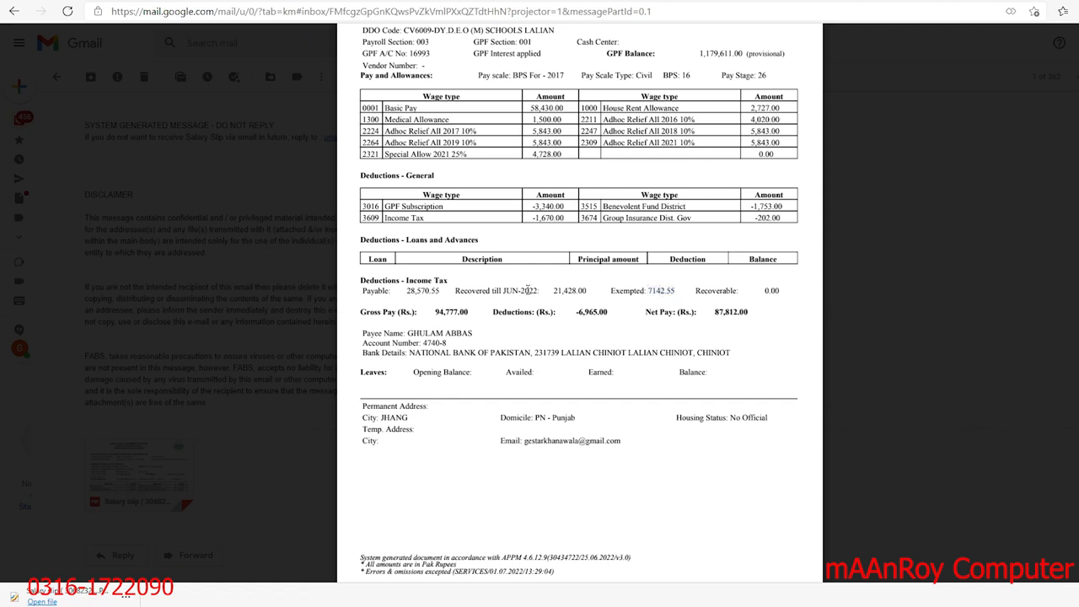
double_click(422, 292)
double_click(554, 290)
drag(613, 290, 678, 289)
click(653, 298)
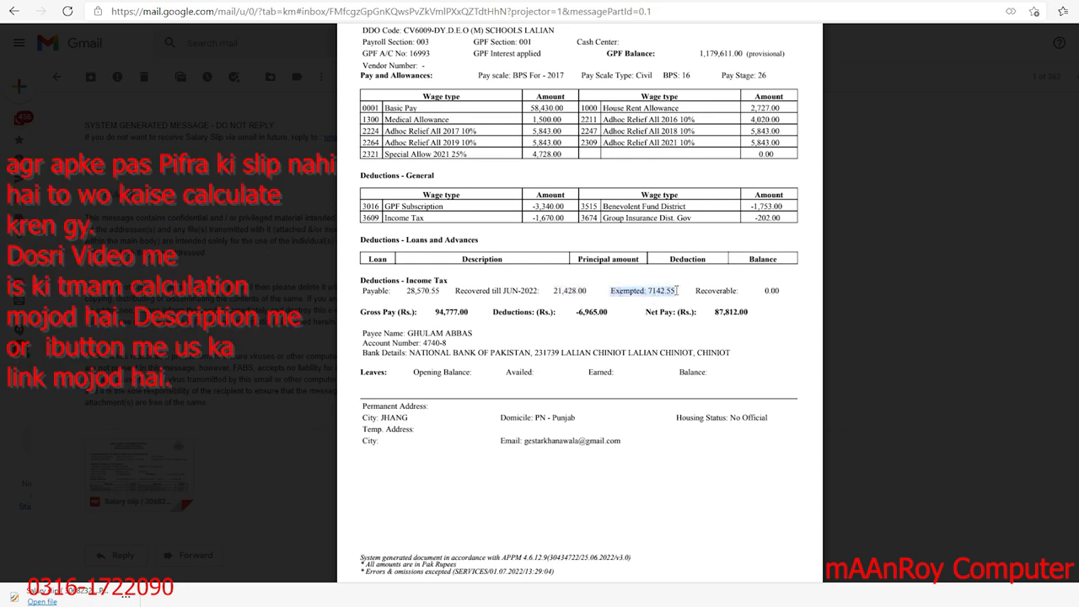
click(678, 290)
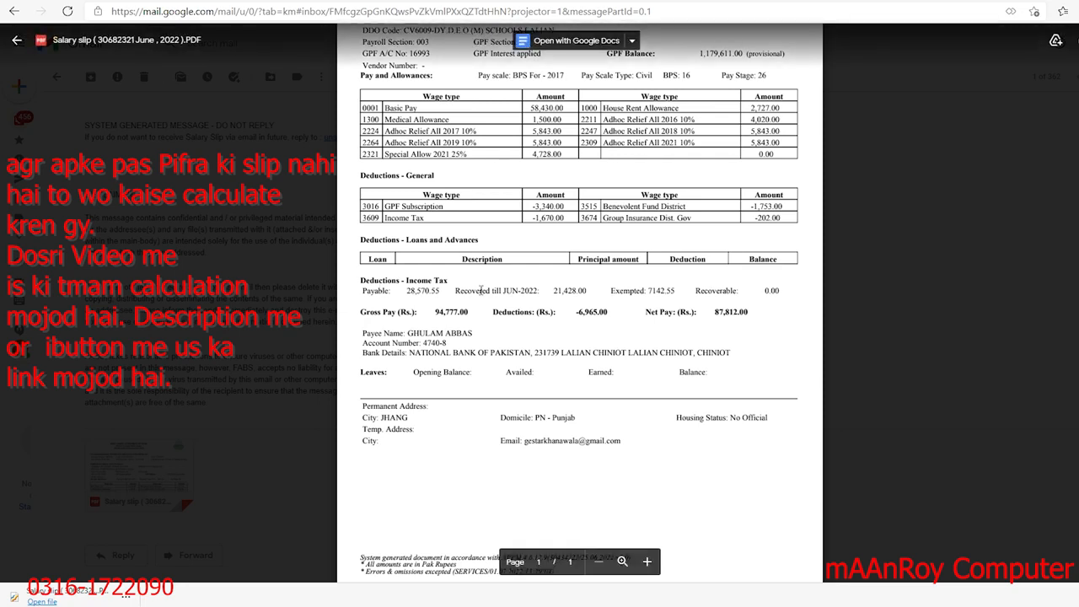
- Compare the tax recovered till JUN-2022 with the exempted amount in the slip's income tax deductions line
drag(363, 291, 728, 290)
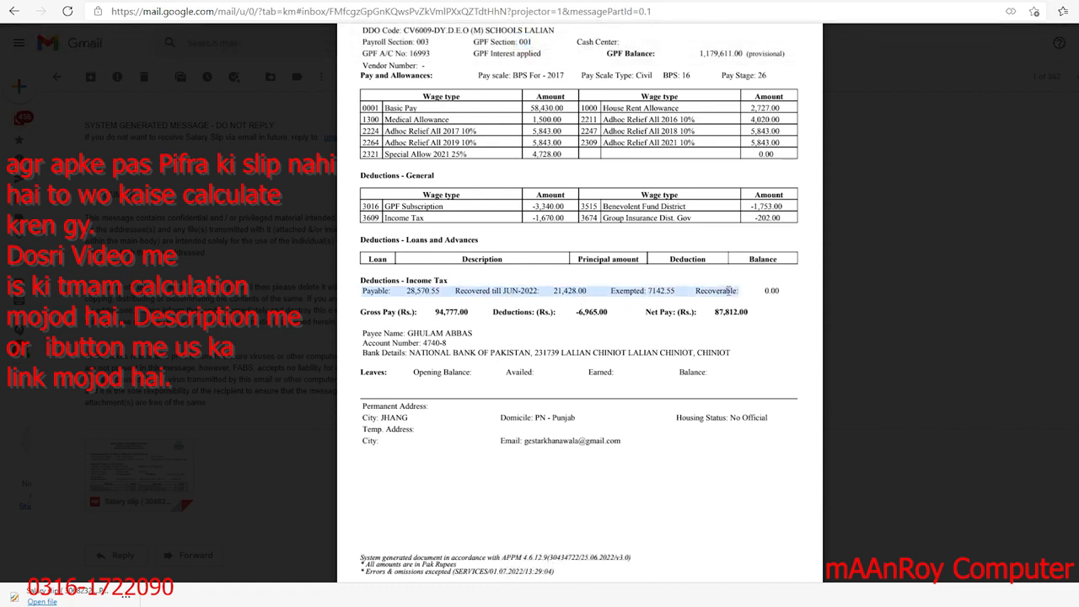
click(672, 295)
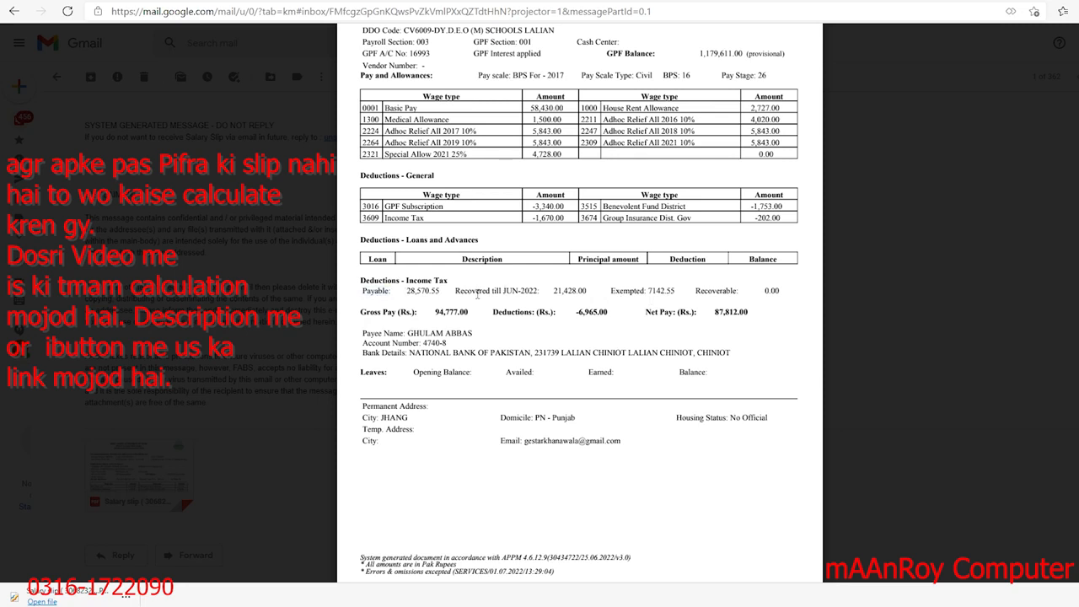
double_click(469, 290)
double_click(569, 290)
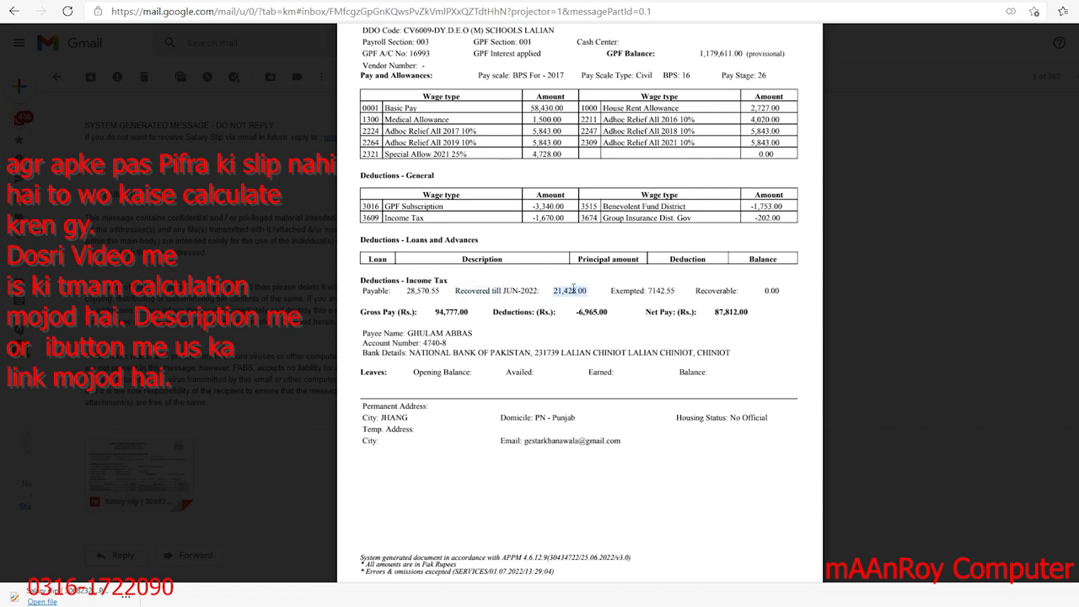
click(385, 290)
double_click(662, 291)
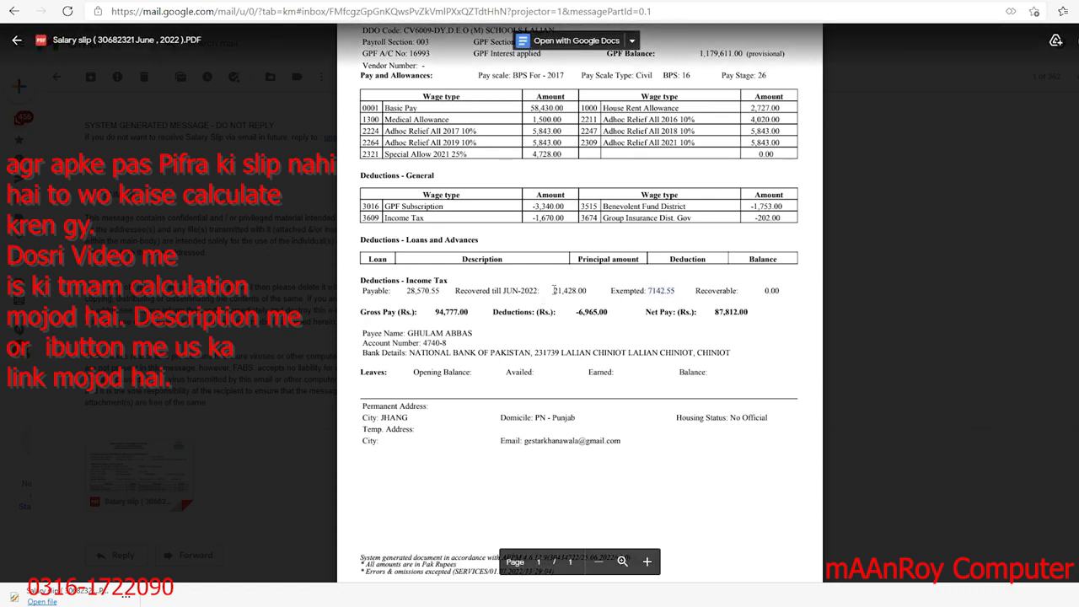
double_click(555, 290)
double_click(575, 291)
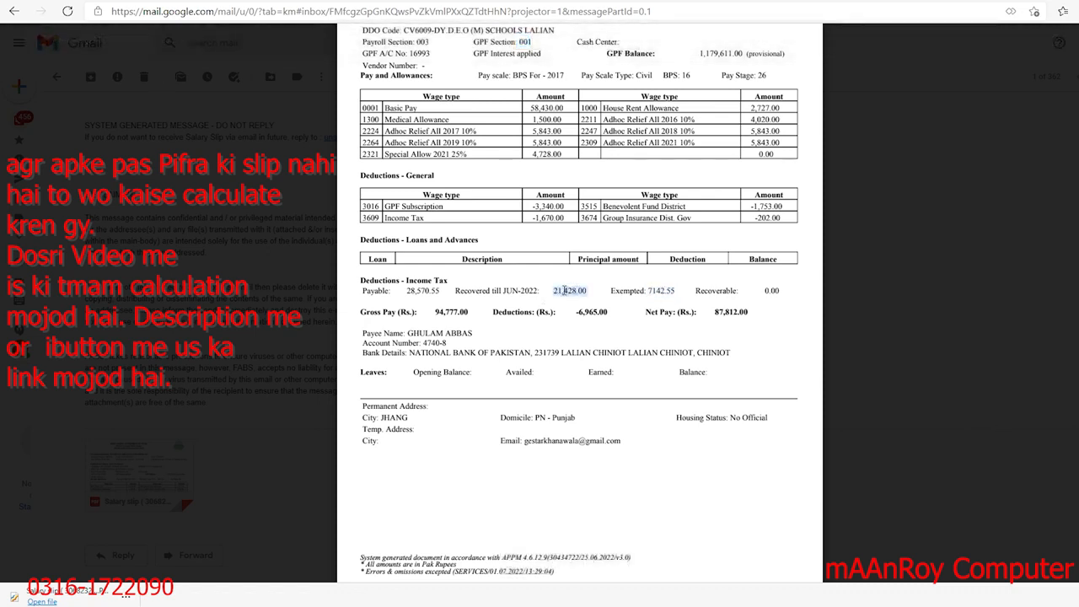
click(572, 293)
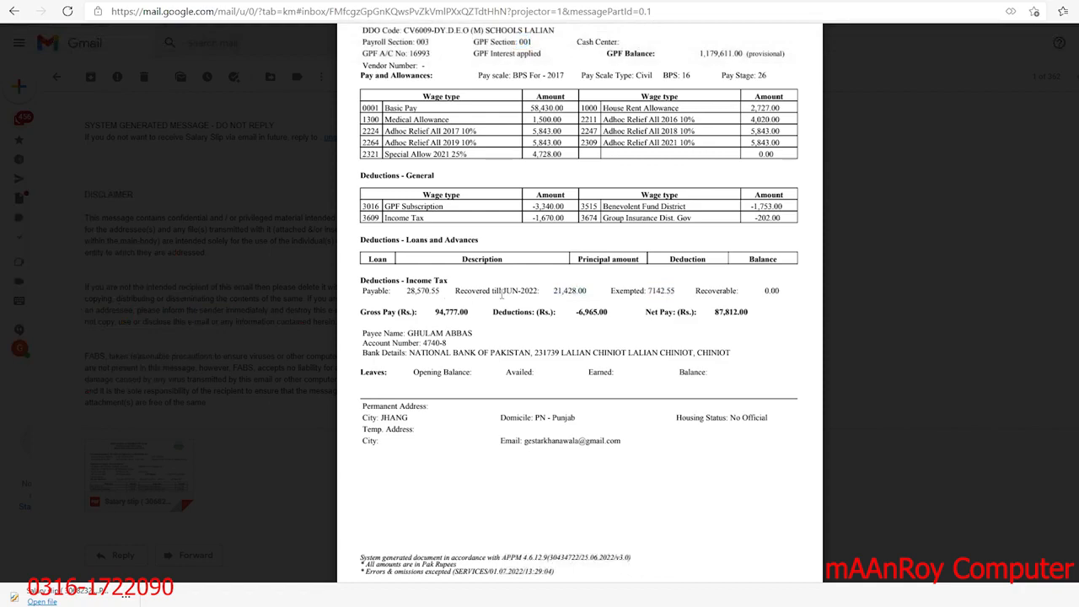
- In Adjustable Tax, set the tax deducted for Salary of Employees u/s 149 to 21428, checked against the salary slip, and calculate
click(373, 605)
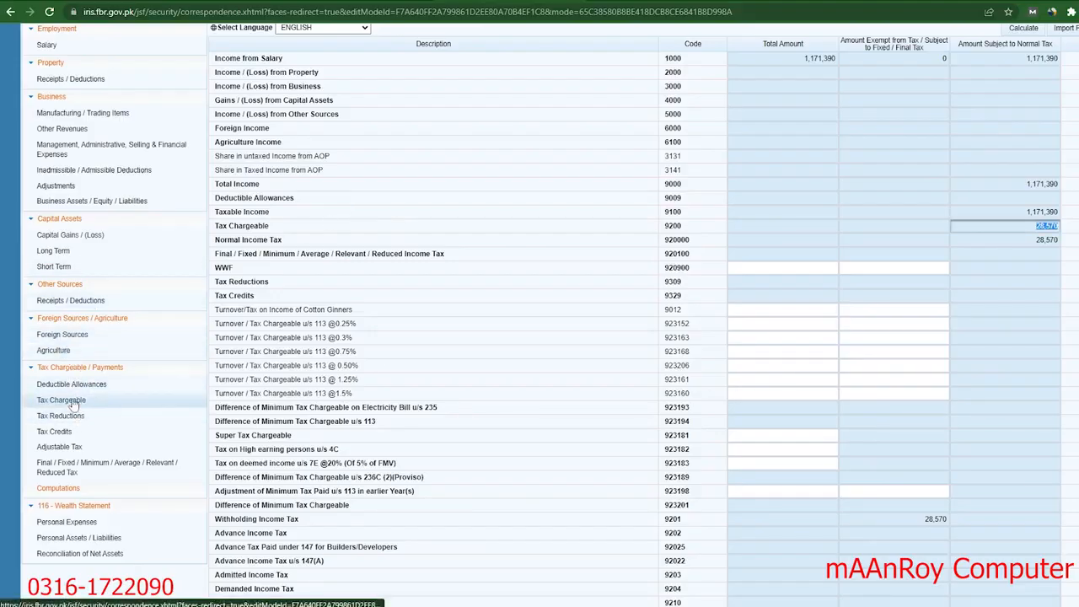
click(61, 445)
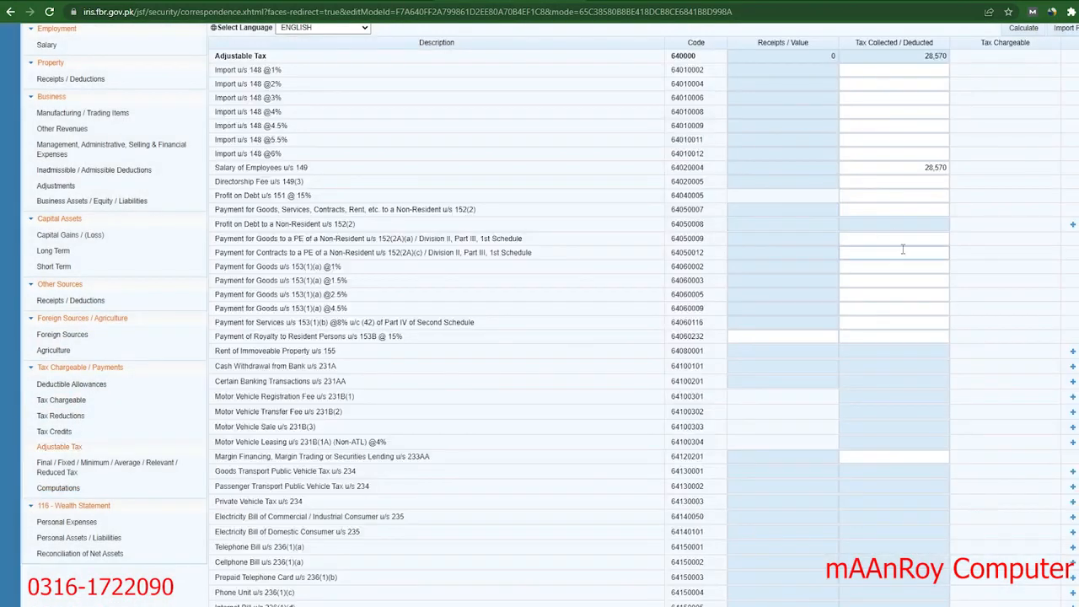
drag(893, 167, 969, 172)
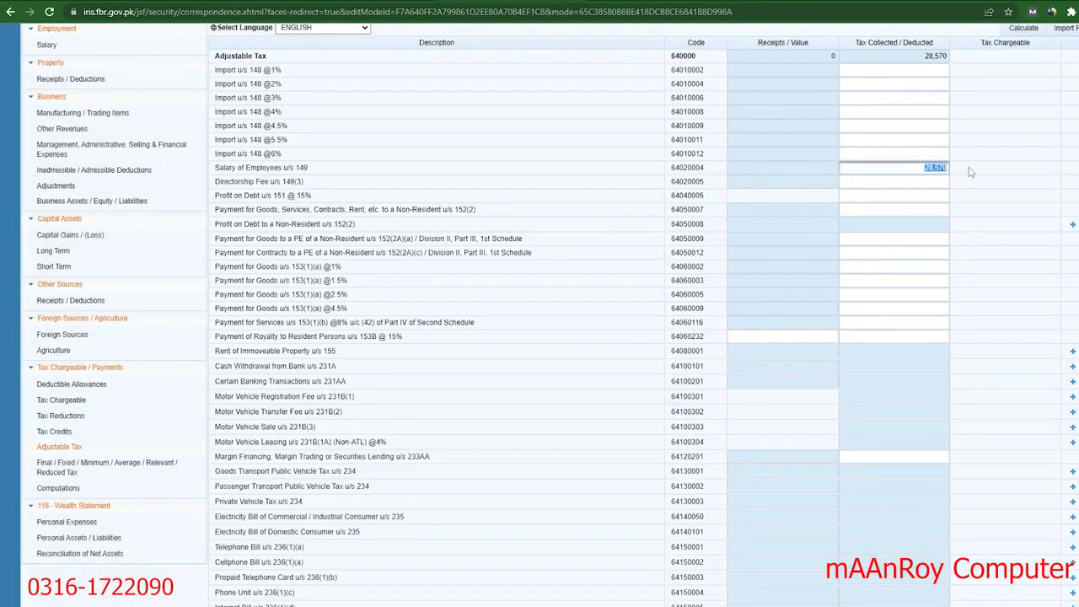
key(alt+Tab)
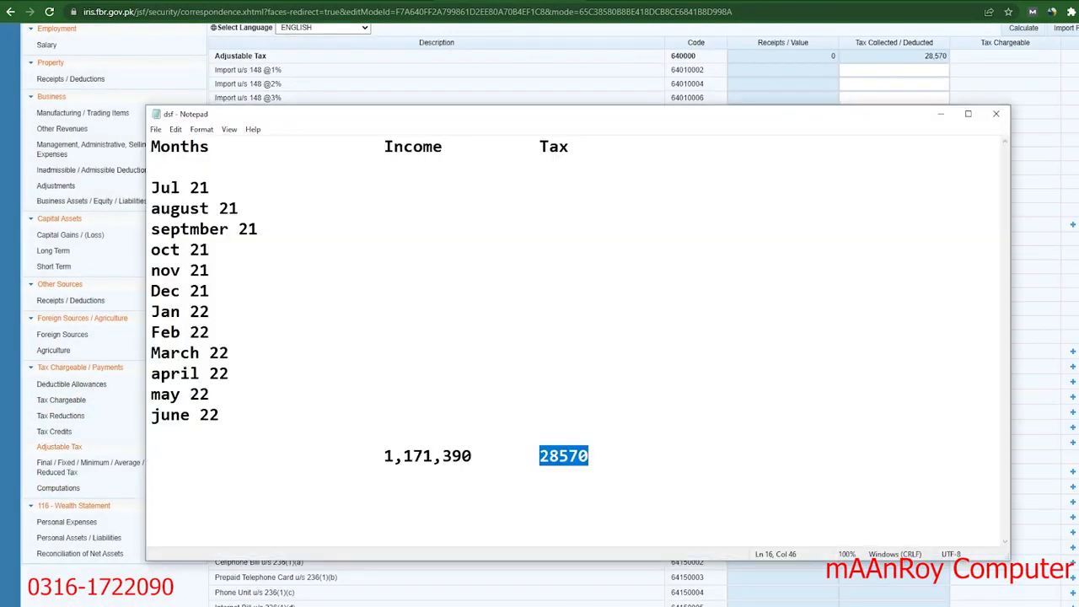
key(alt+Tab)
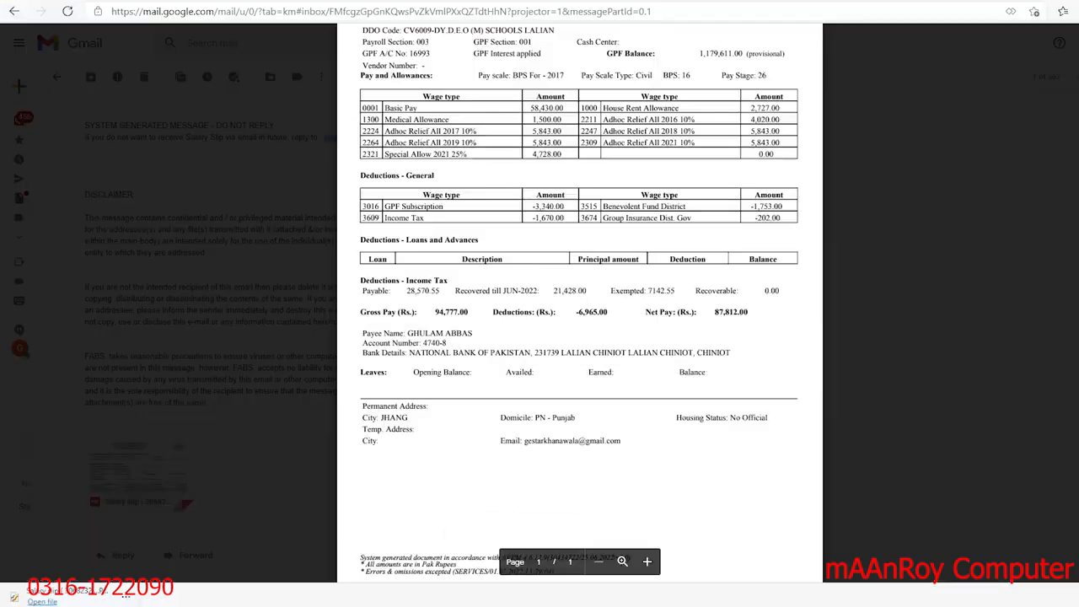
key(alt+Tab)
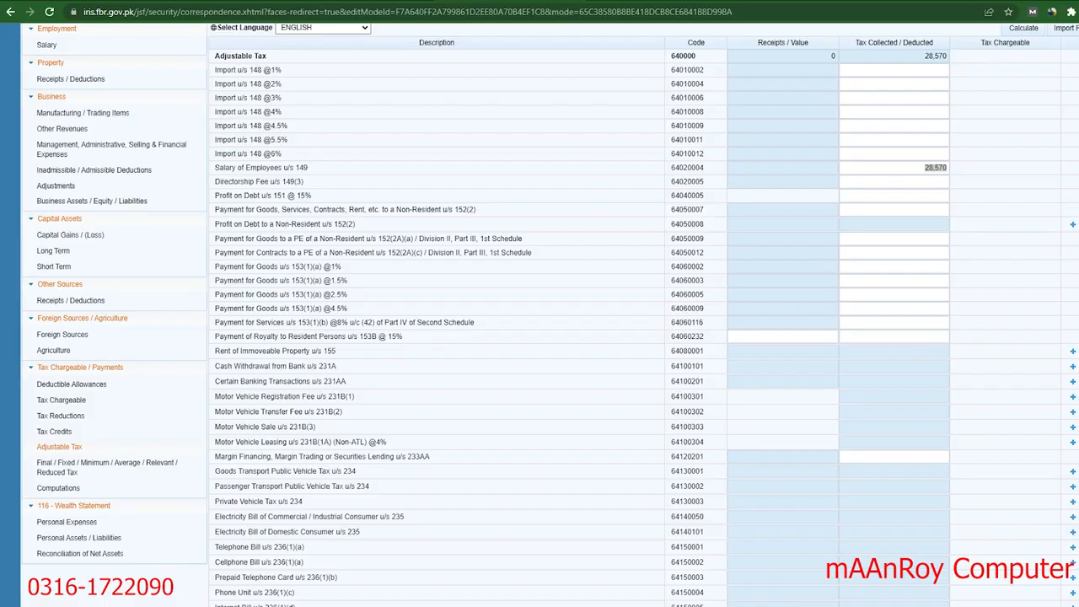
text(2)
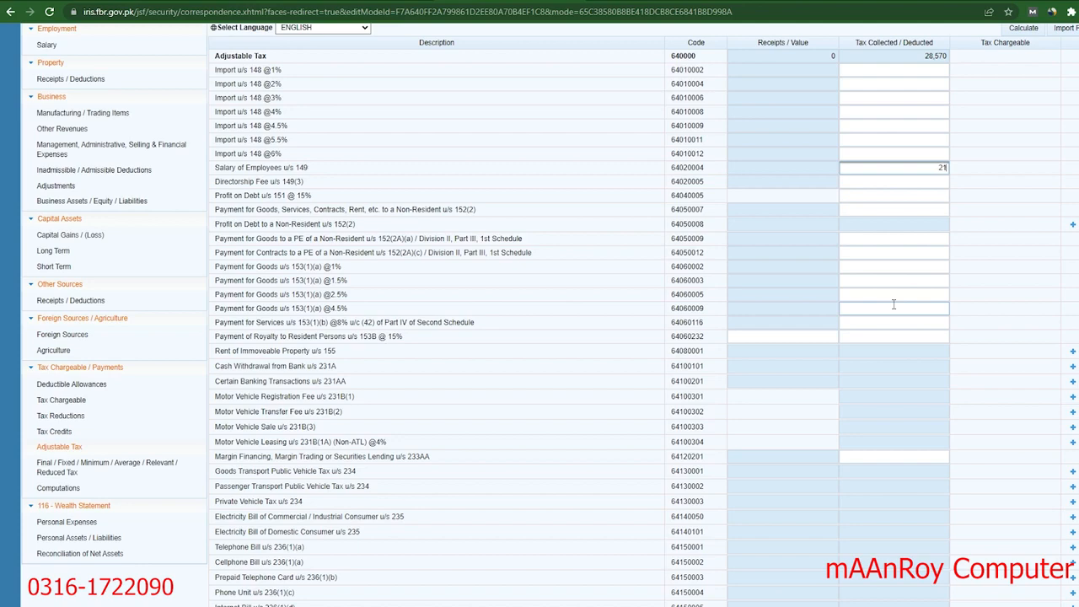
text(1428)
scroll(893, 210, up, 2)
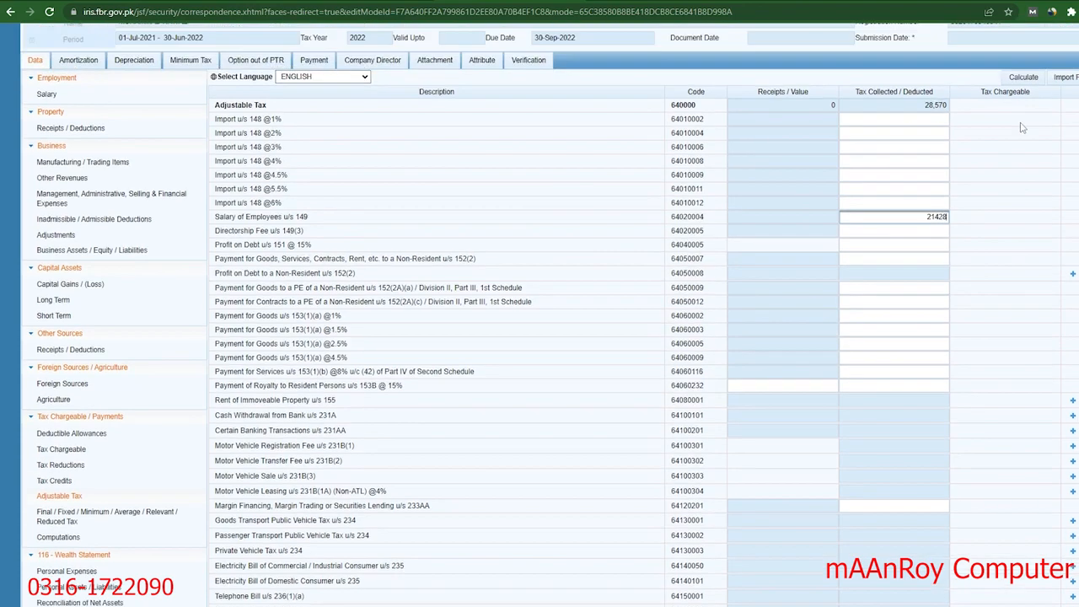
click(1020, 127)
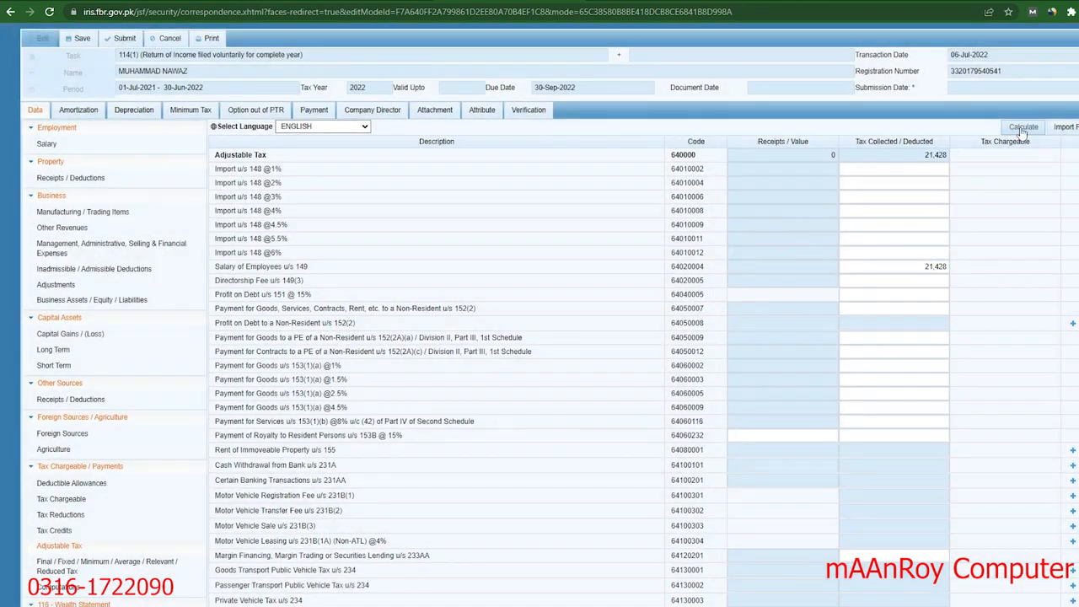
click(1021, 130)
scroll(877, 368, down, 1)
scroll(876, 364, down, 1)
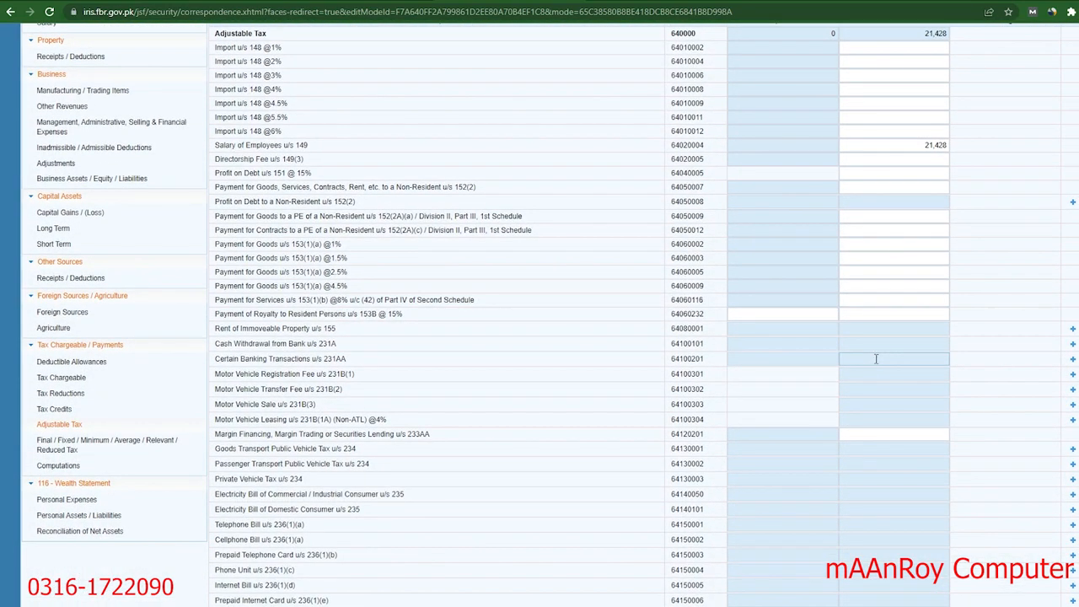
scroll(875, 358, up, 1)
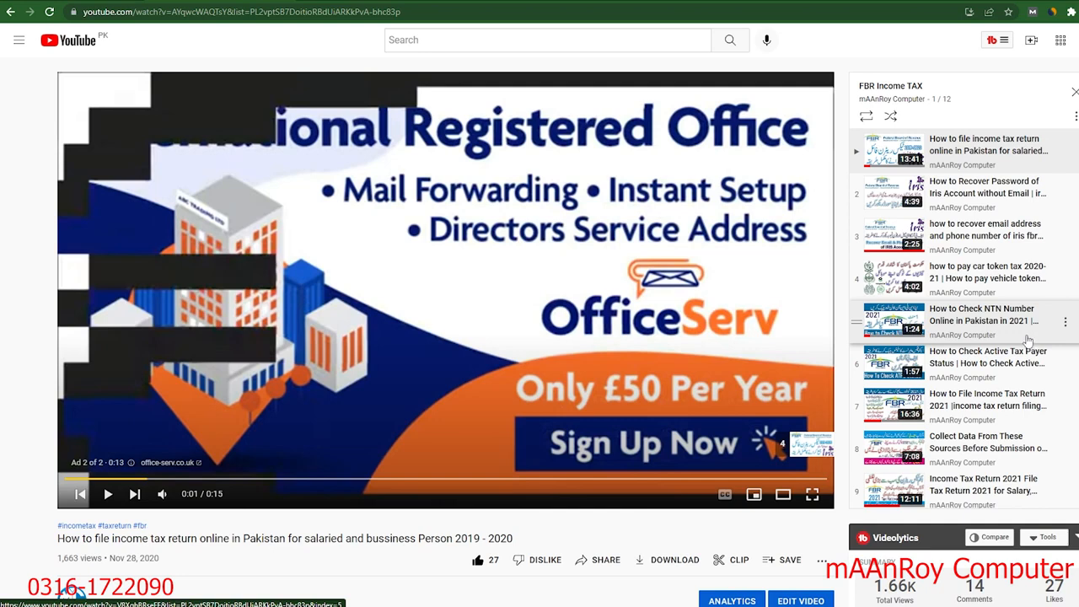
scroll(1032, 340, down, 3)
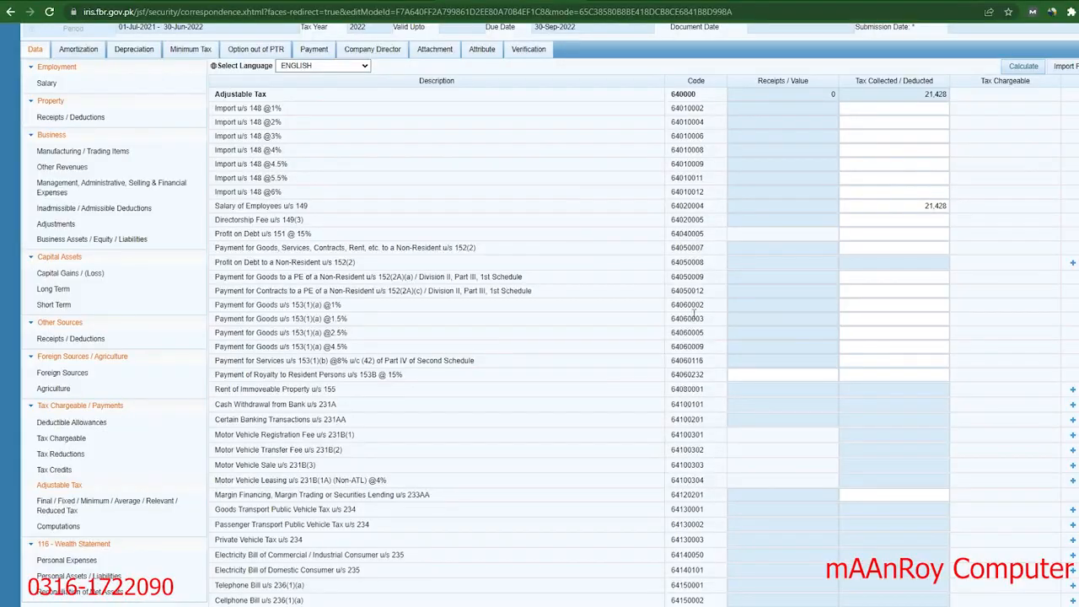
scroll(951, 321, down, 3)
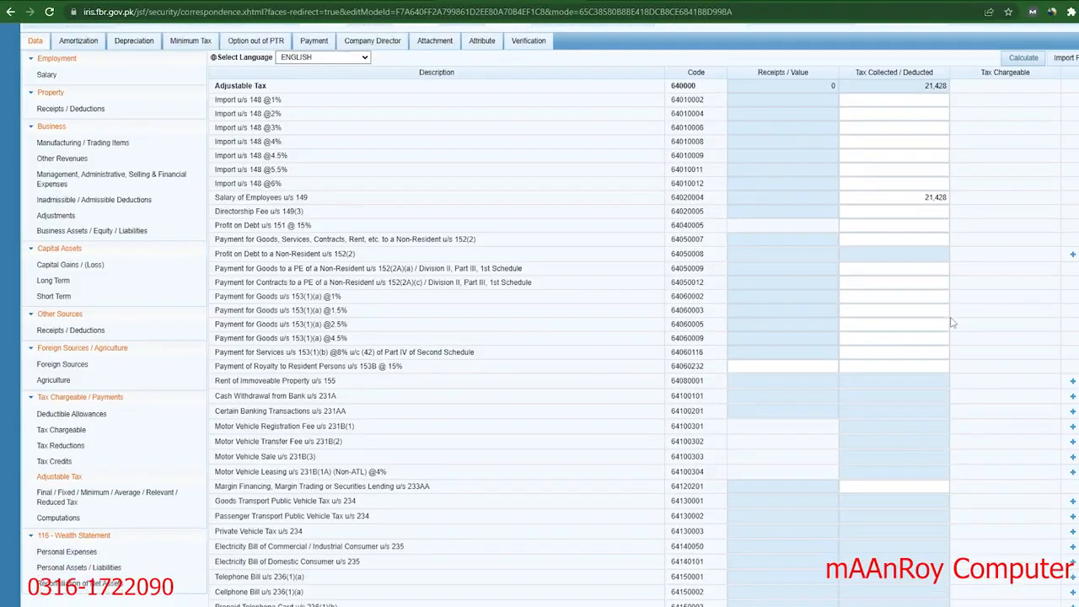
scroll(951, 321, up, 3)
scroll(951, 321, up, 2)
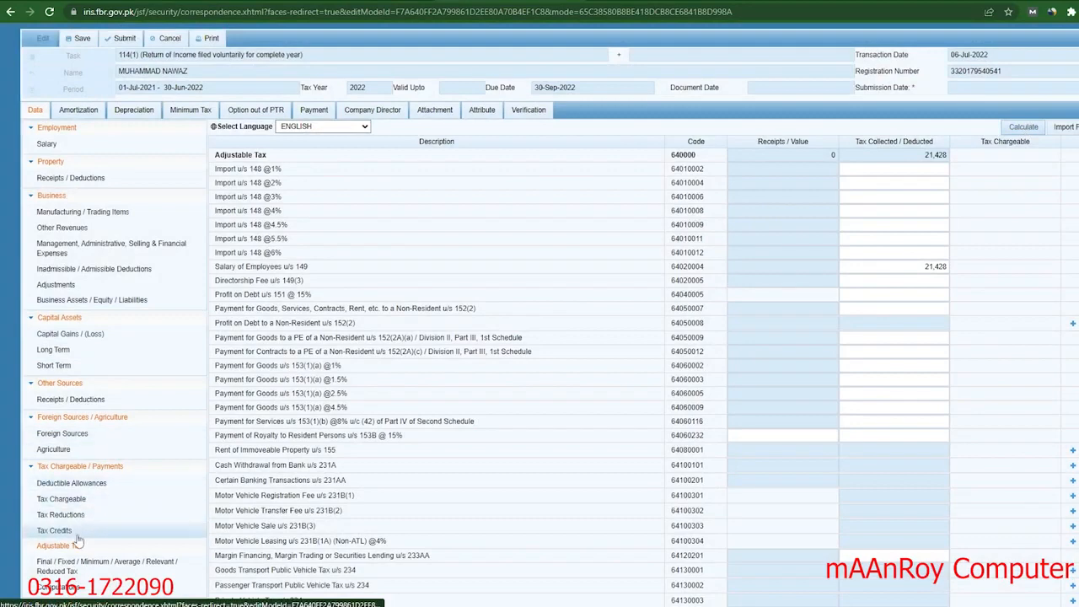
- Open Computations and compare the Tax Chargeable, Withholding Income Tax and Admitted Income Tax amounts with the salary slip in Gmail
click(177, 512)
scroll(1049, 256, down, 2)
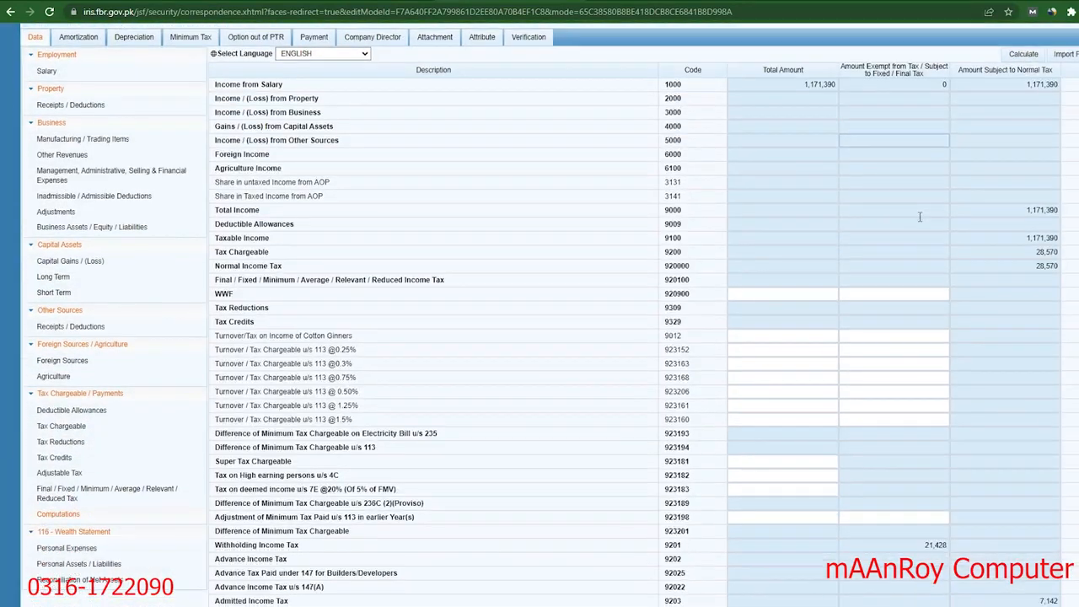
drag(1033, 226, 1064, 232)
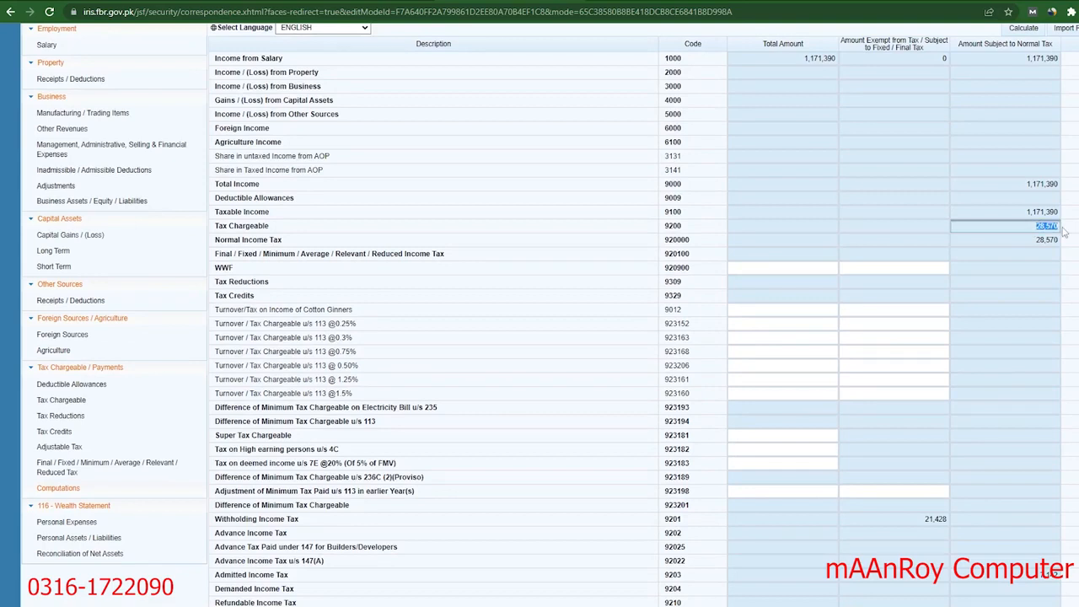
drag(927, 518, 962, 517)
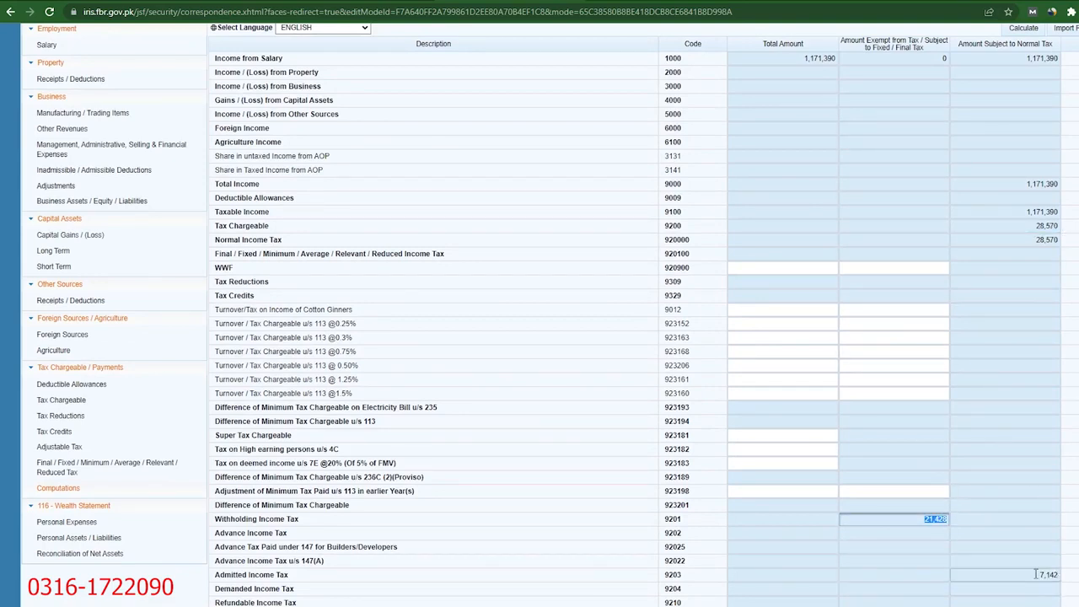
drag(1035, 574, 1065, 575)
click(568, 605)
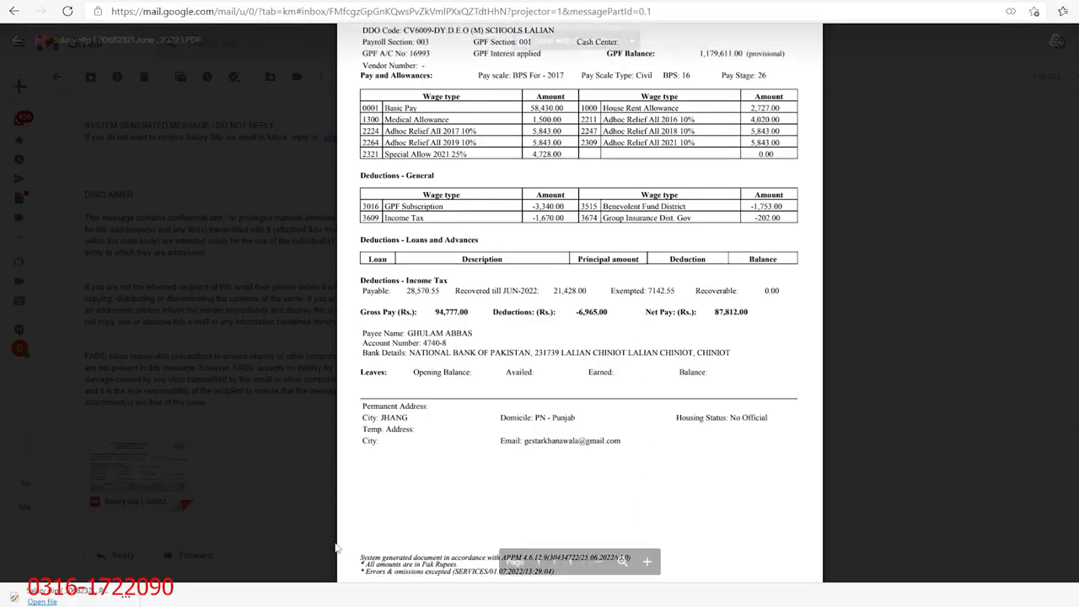
click(581, 605)
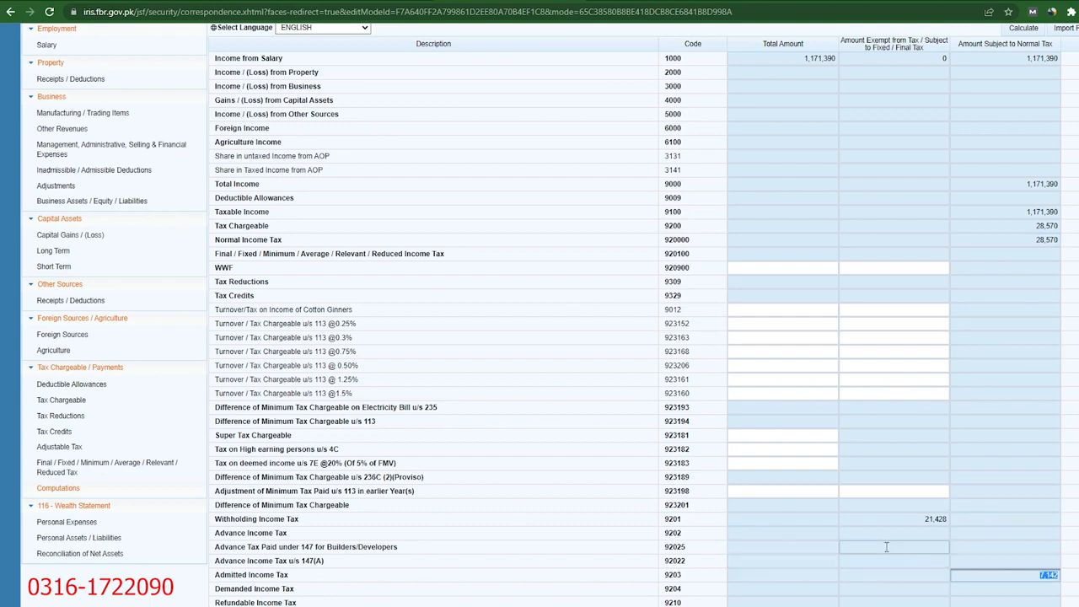
scroll(885, 552, up, 2)
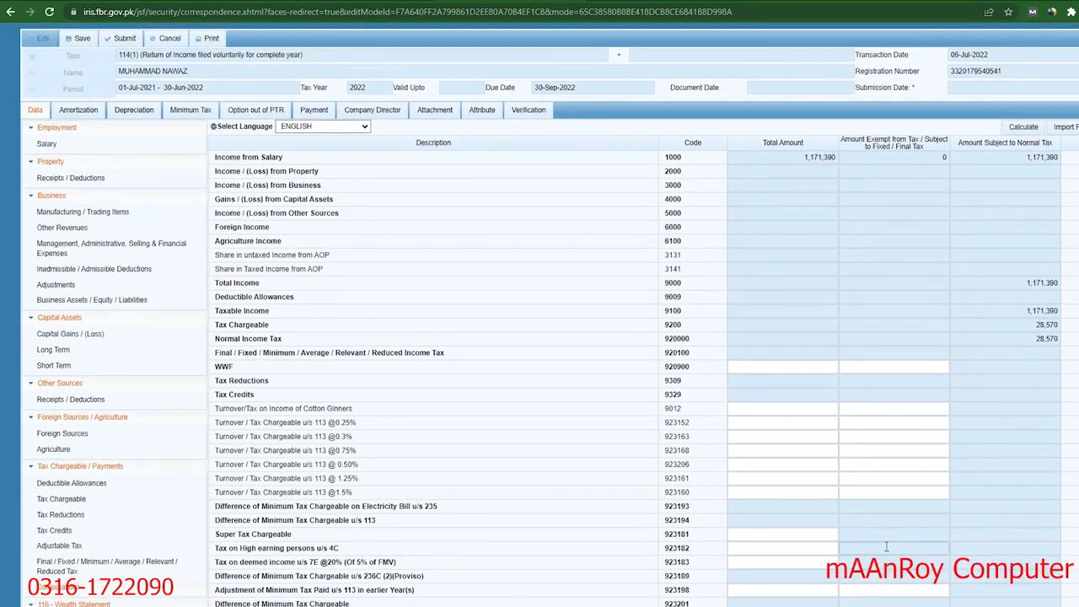
scroll(886, 547, down, 2)
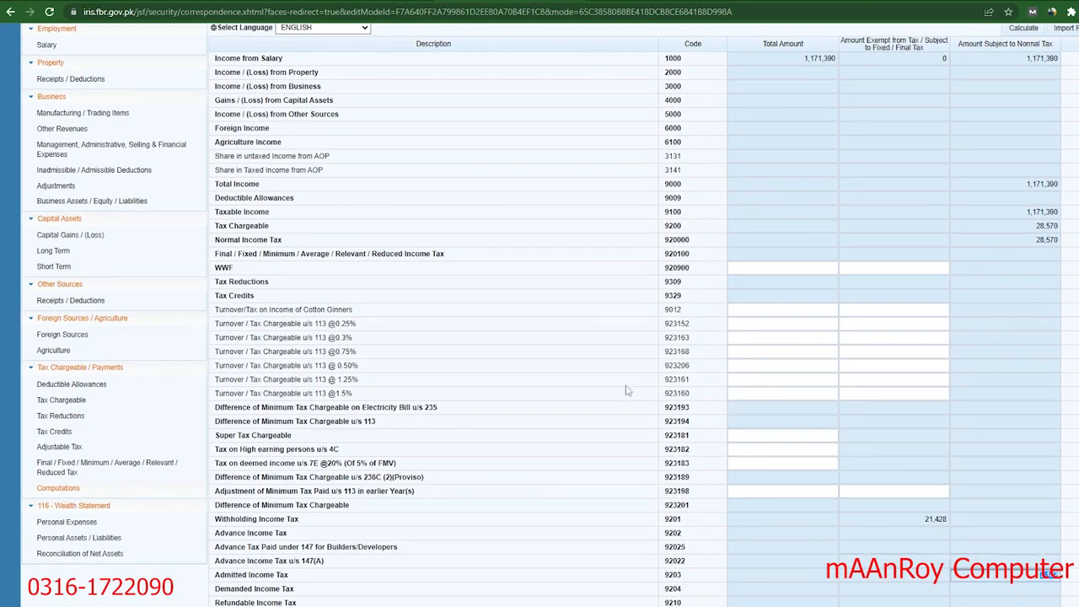
- In Tax Reductions, enter 7142 as the tax reduced for Full Time Teacher / Researcher (code 9302) and calculate
click(71, 419)
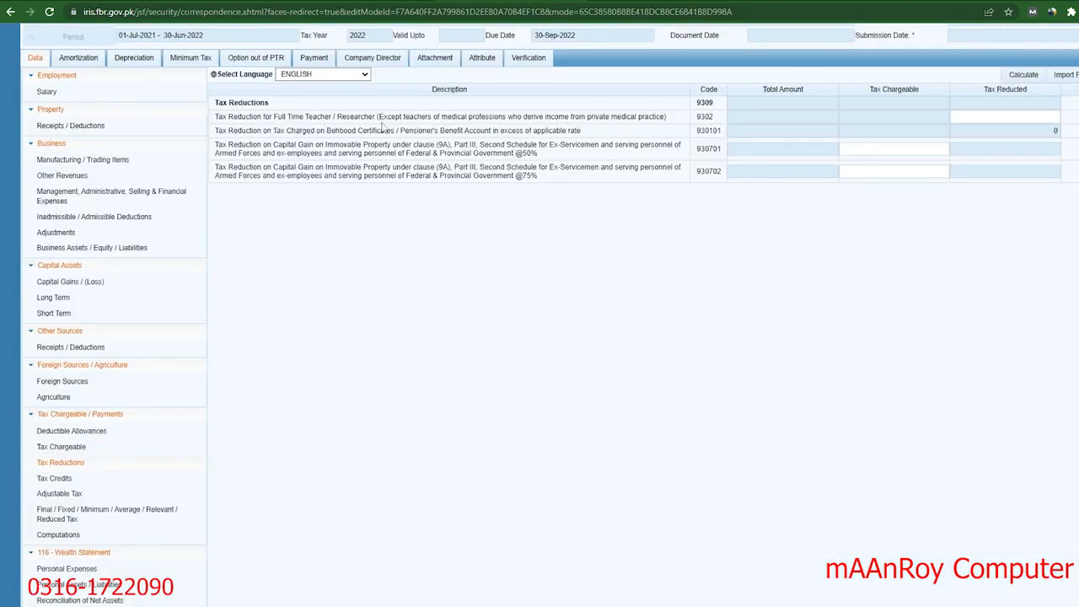
drag(290, 118, 309, 119)
click(378, 119)
drag(670, 119, 589, 118)
click(580, 117)
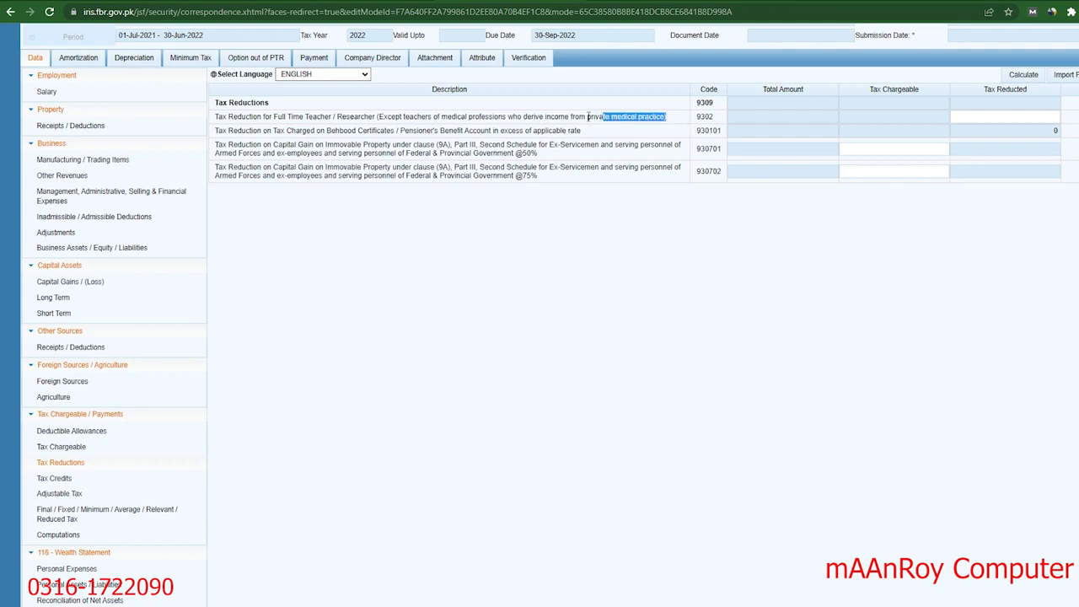
click(588, 117)
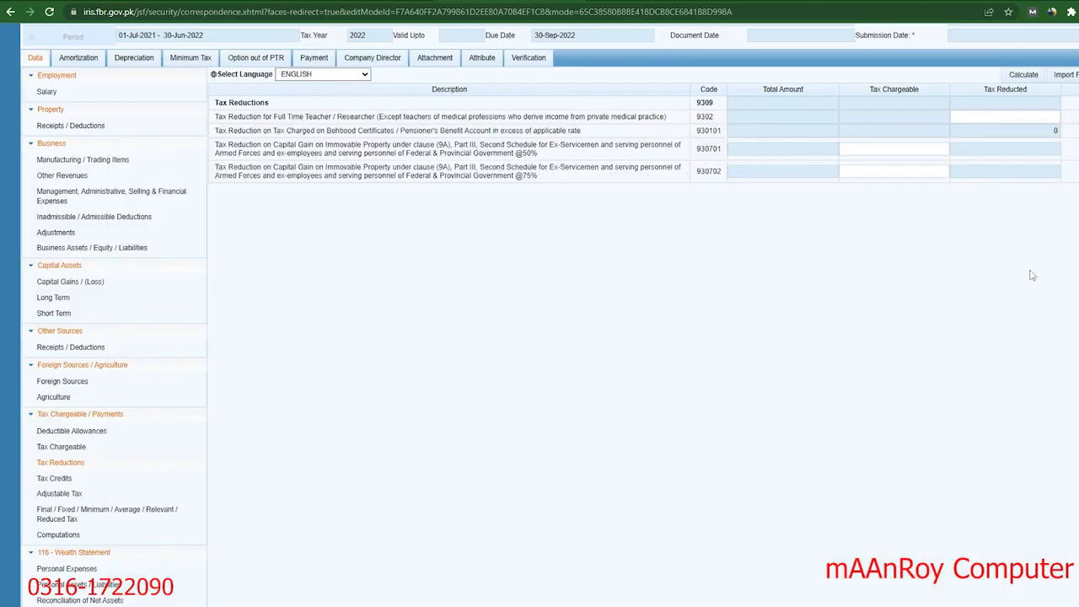
click(1015, 119)
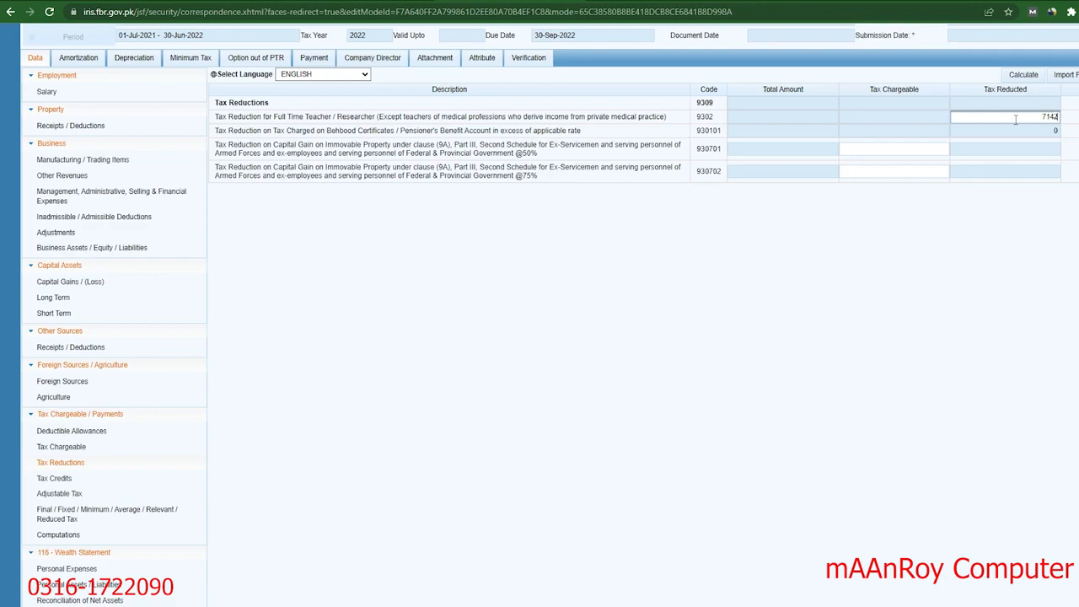
click(1023, 75)
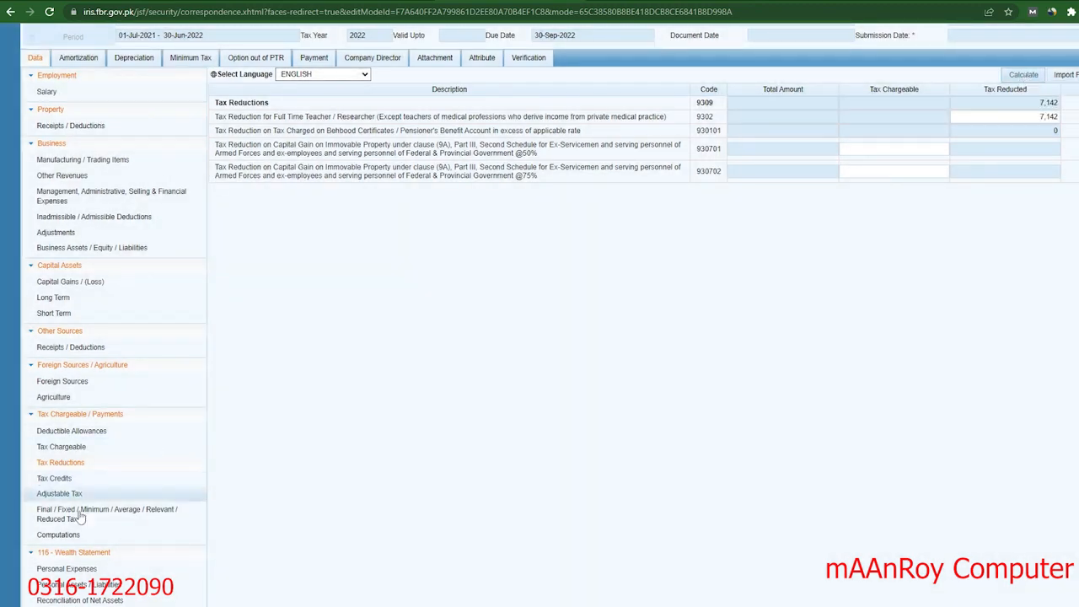
- Reopen Computations and check the Tax Reductions, Withholding Income Tax, Admitted Income Tax and Demanded Income Tax rows
click(52, 538)
scroll(941, 482, down, 1)
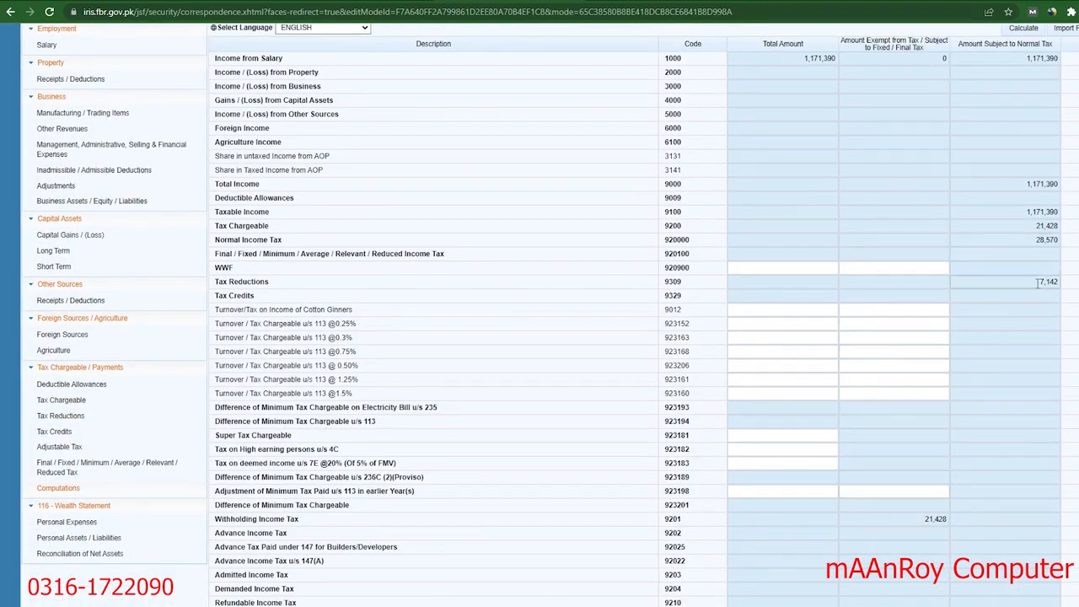
drag(1036, 282, 1078, 289)
drag(890, 518, 1037, 578)
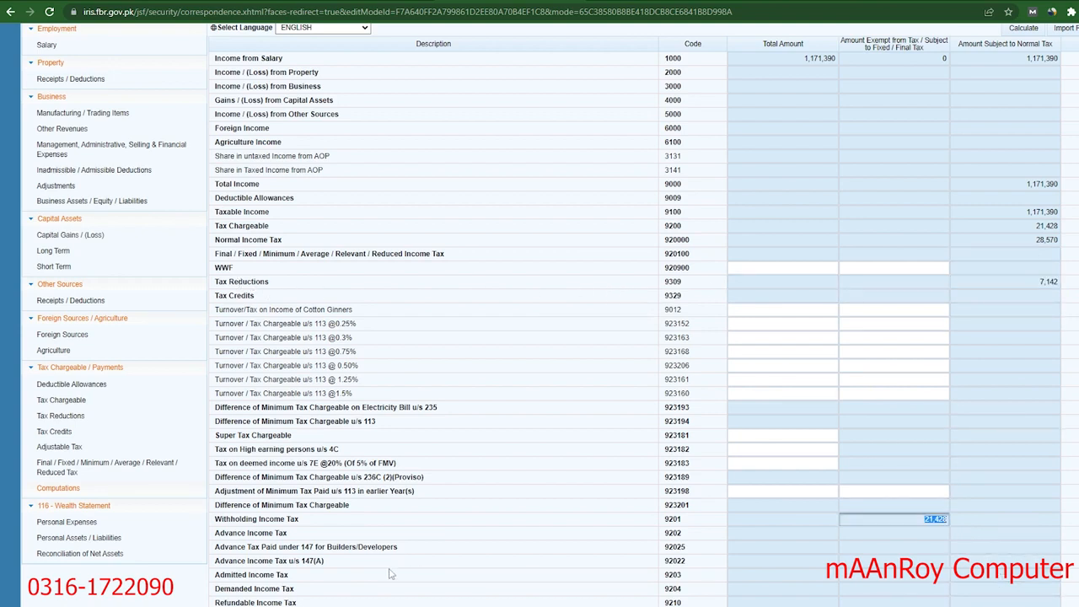
click(1036, 587)
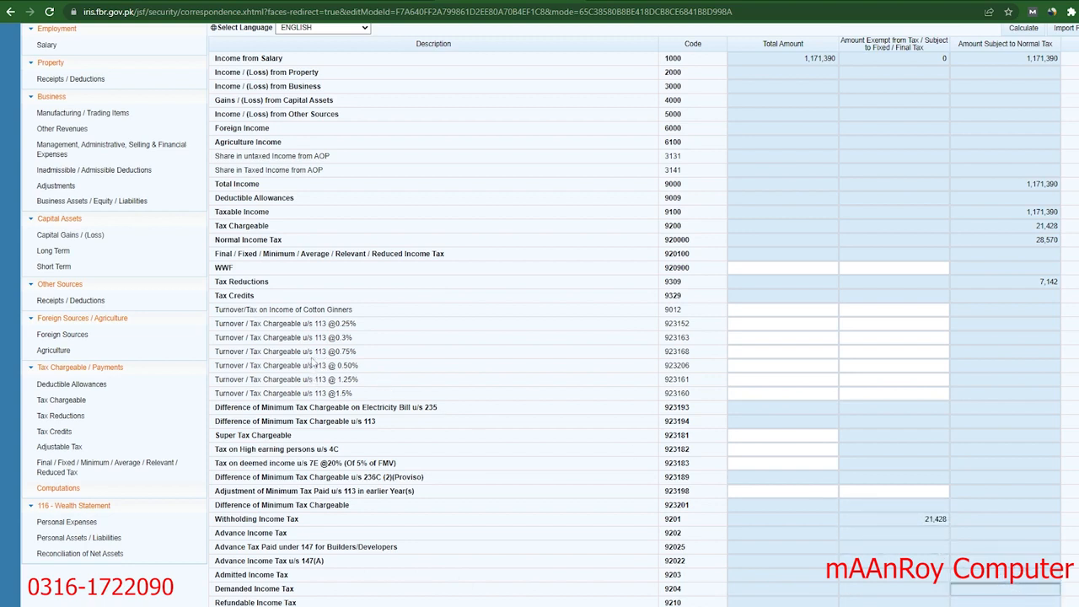
scroll(310, 355, up, 3)
scroll(252, 364, down, 3)
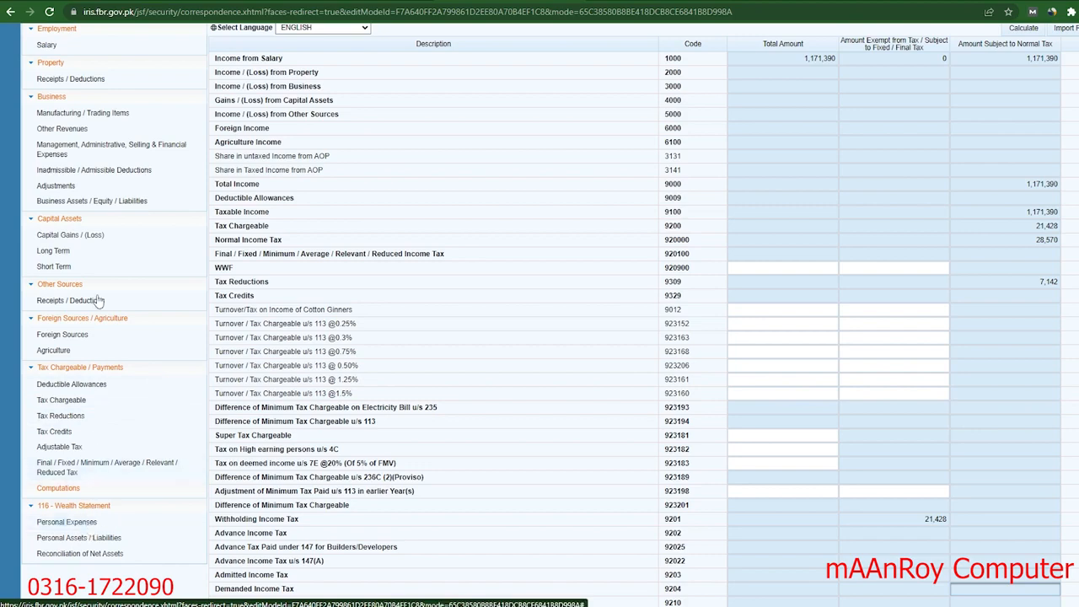
scroll(67, 164, up, 1)
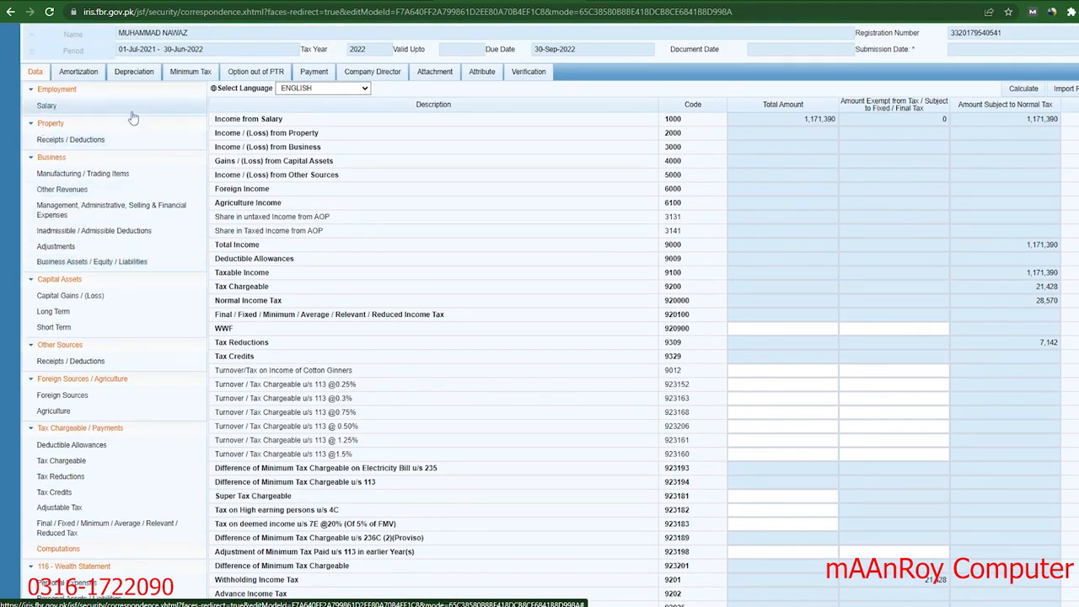
scroll(114, 354, down, 1)
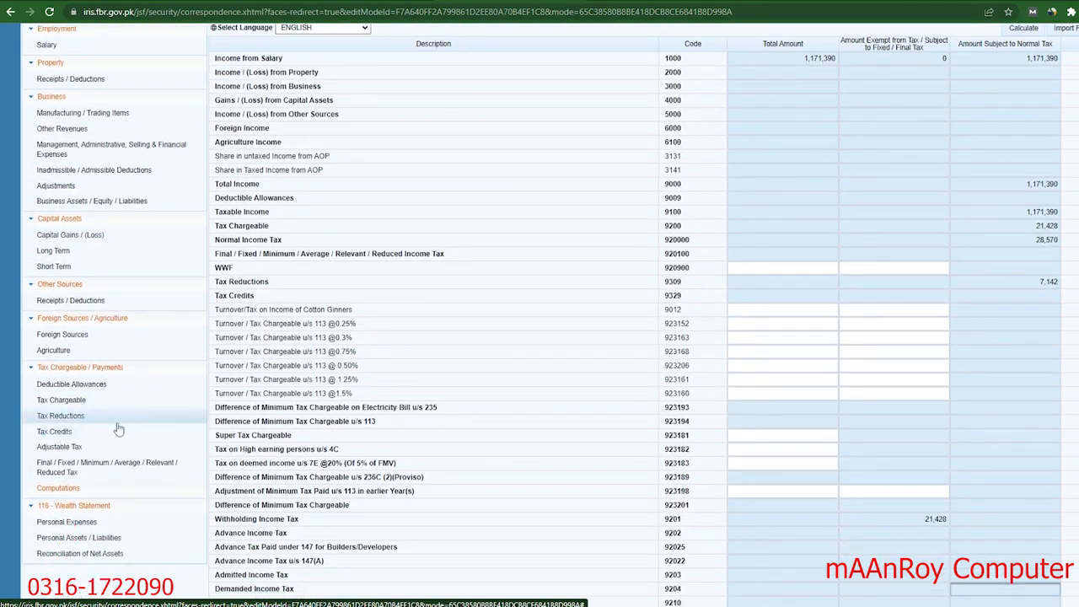
- In the wealth statement, review Personal Expenses and the property, business capital and equipment rows of Personal Assets / Liabilities
click(68, 522)
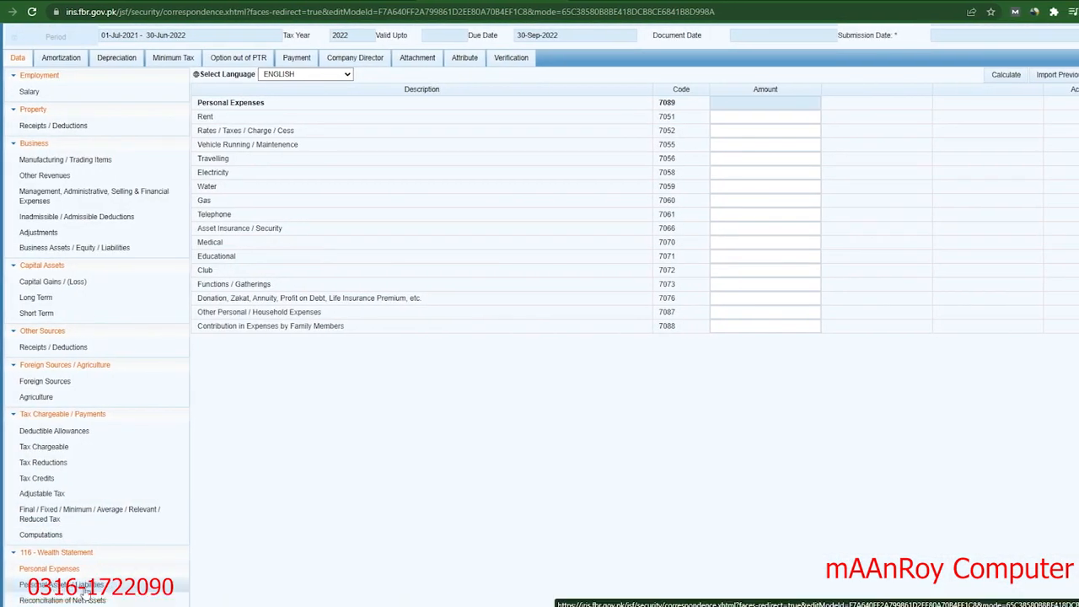
click(68, 584)
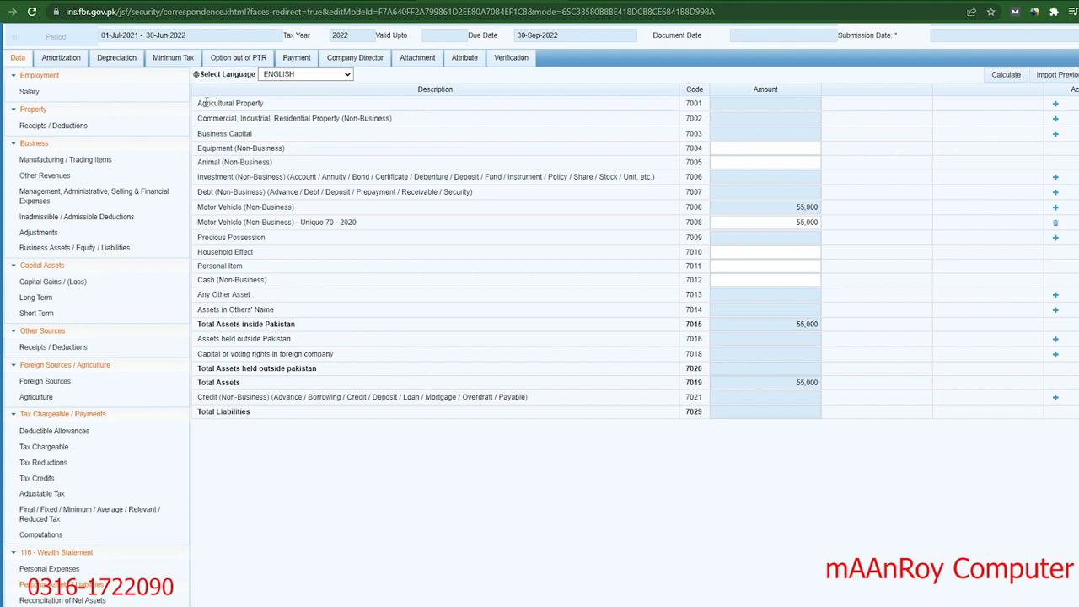
drag(205, 101, 282, 103)
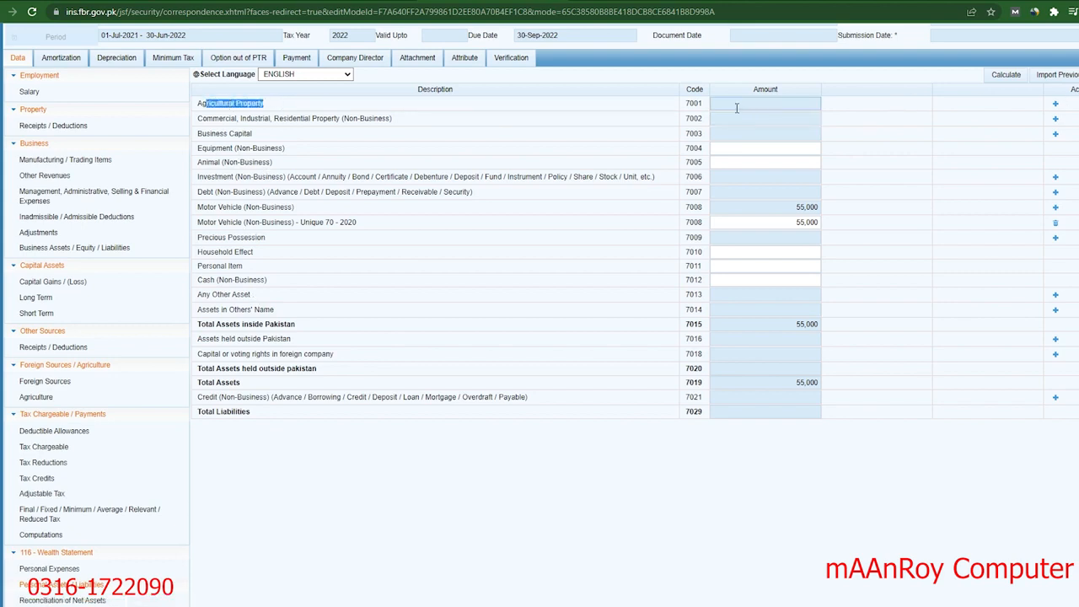
drag(223, 120, 333, 120)
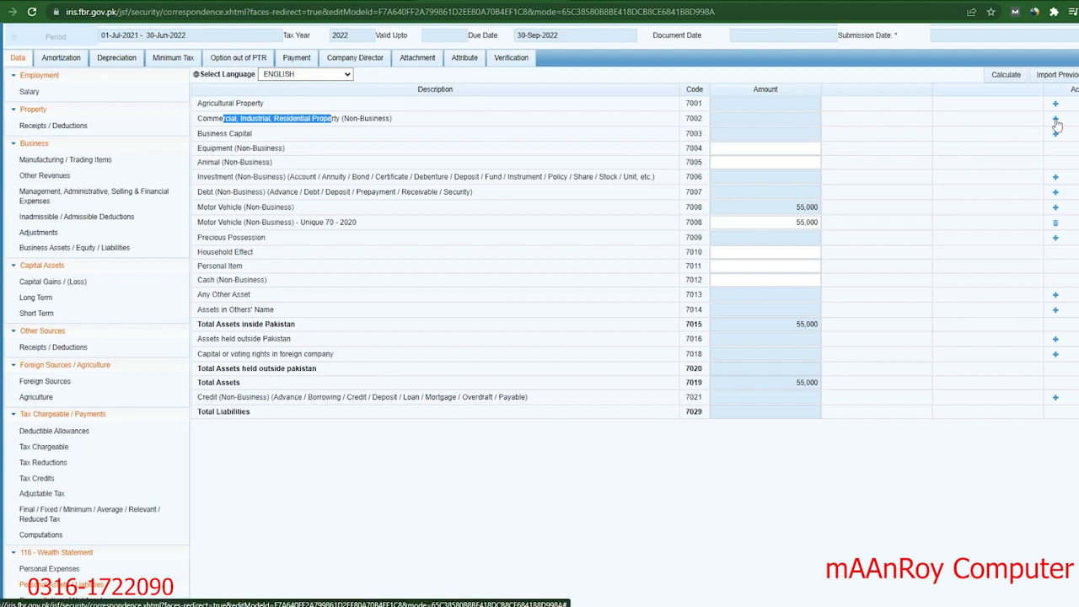
click(215, 150)
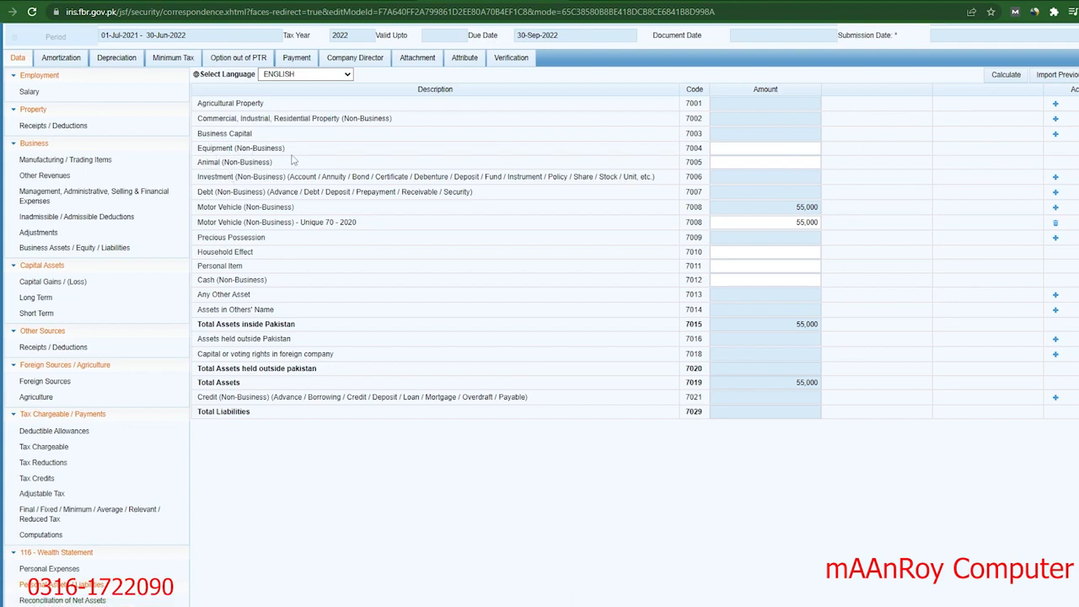
click(806, 149)
- Examine the Cash (Non-Business) row and the declared motorcycle's description and amount under Motor Vehicle (Non-Business)
drag(218, 279, 266, 280)
drag(205, 207, 241, 208)
click(208, 224)
drag(201, 222, 330, 222)
click(353, 223)
click(303, 223)
click(318, 222)
drag(790, 223, 819, 221)
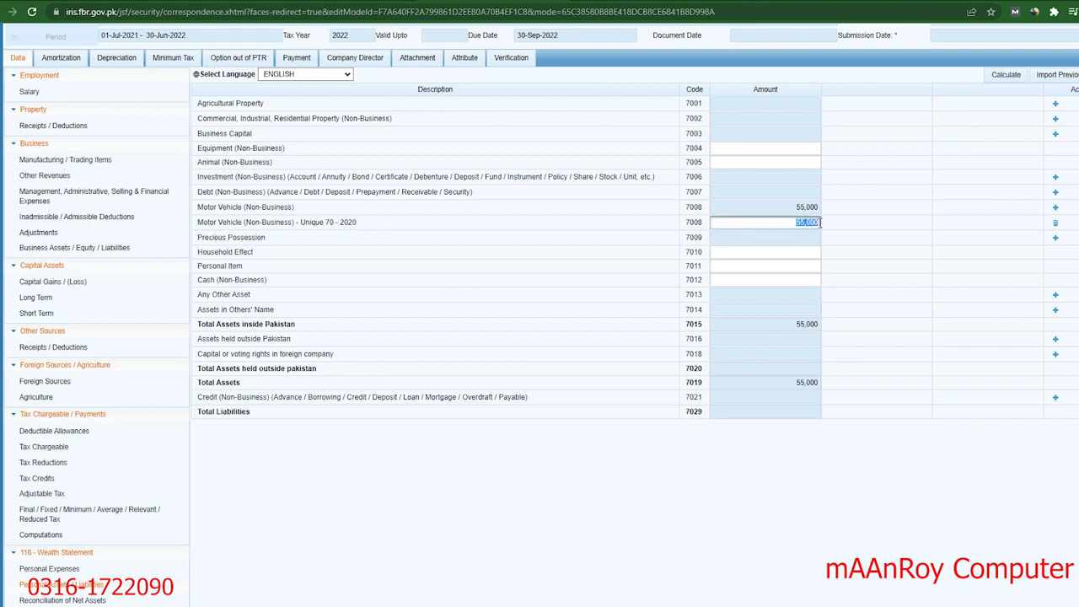
click(799, 223)
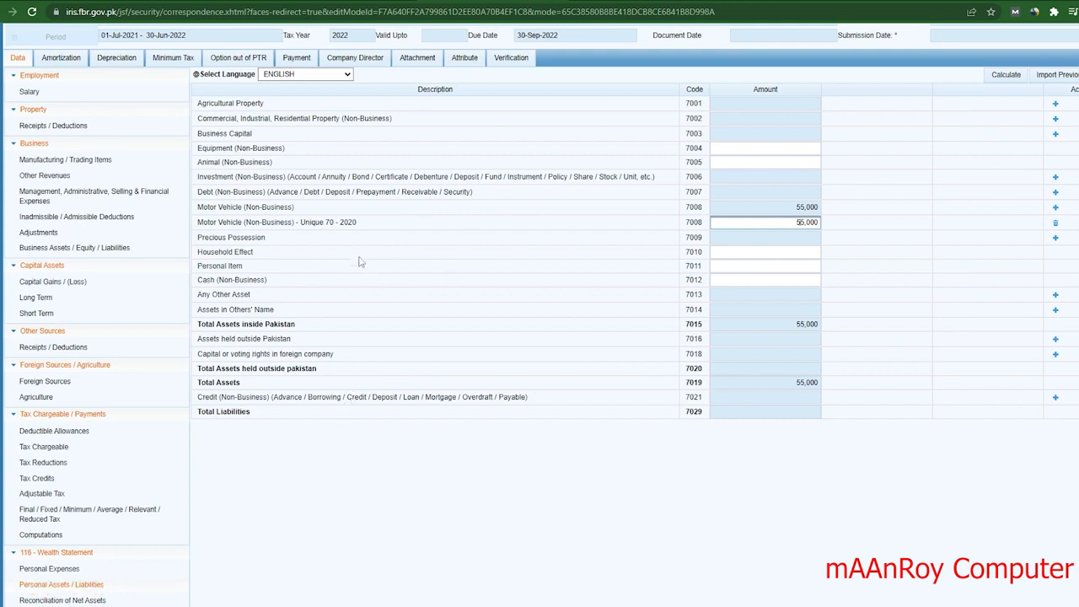
- In Personal Expenses, enter Rent 200,000, Rates / Taxes 356,000, Travelling 150,000, Electricity 100,000 and Water 20,000, recalculating along the way
click(51, 569)
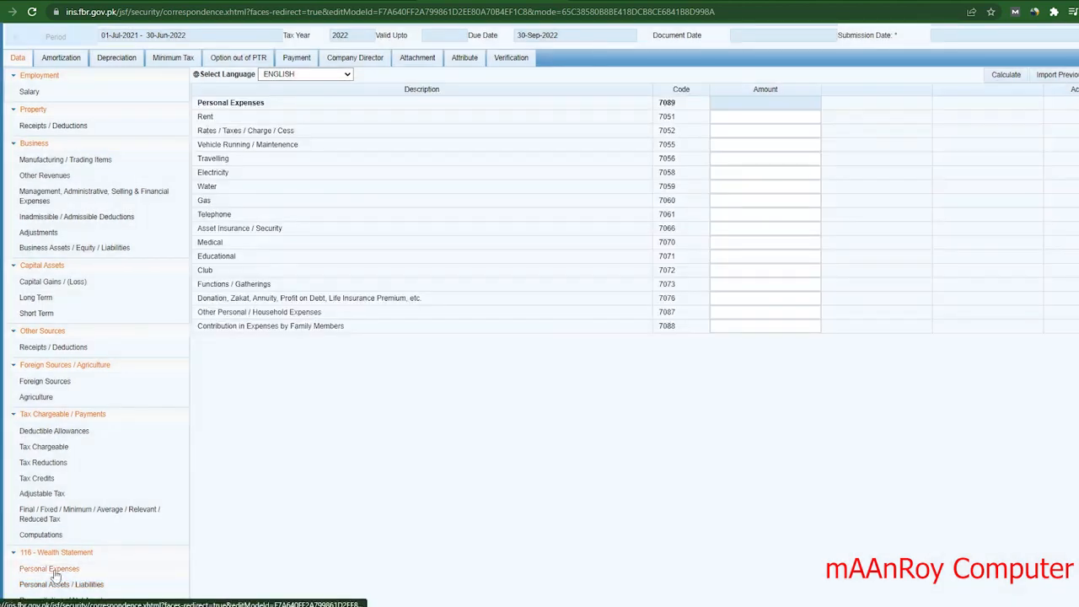
click(796, 116)
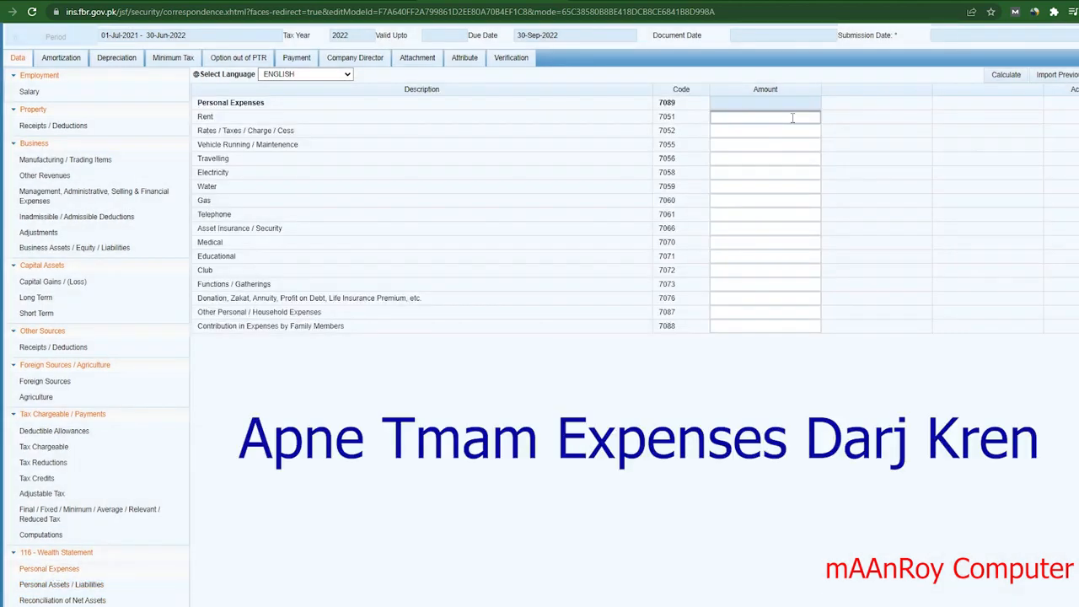
text(200000)
click(798, 132)
text(355000)
click(796, 159)
text(150000)
click(1005, 76)
click(796, 173)
text(100000)
click(1012, 79)
click(796, 187)
text(20000)
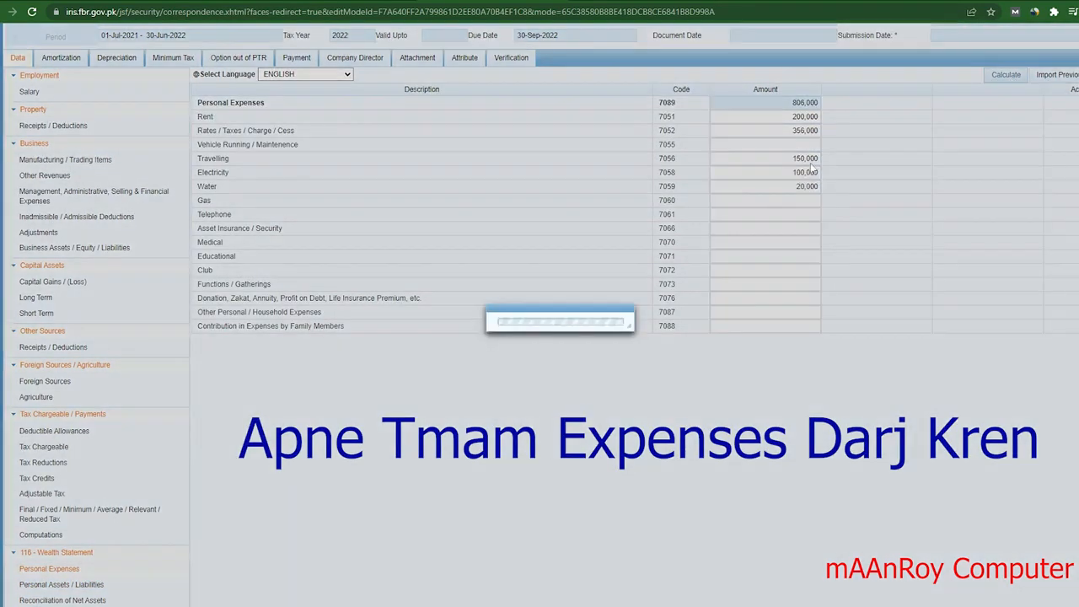
- Enter Gas 20,000, Telephone 20,000, Medical 150,000 and Educational 100,000 in Personal Expenses and calculate
text(200000)
click(796, 242)
text(150000)
click(1006, 75)
click(796, 256)
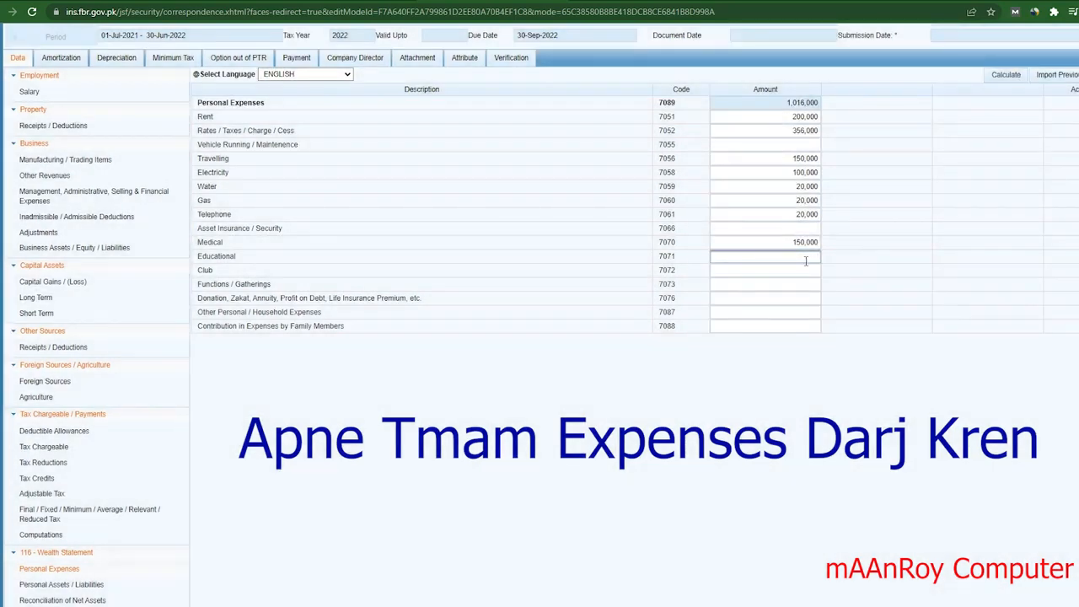
text(100000)
click(1003, 75)
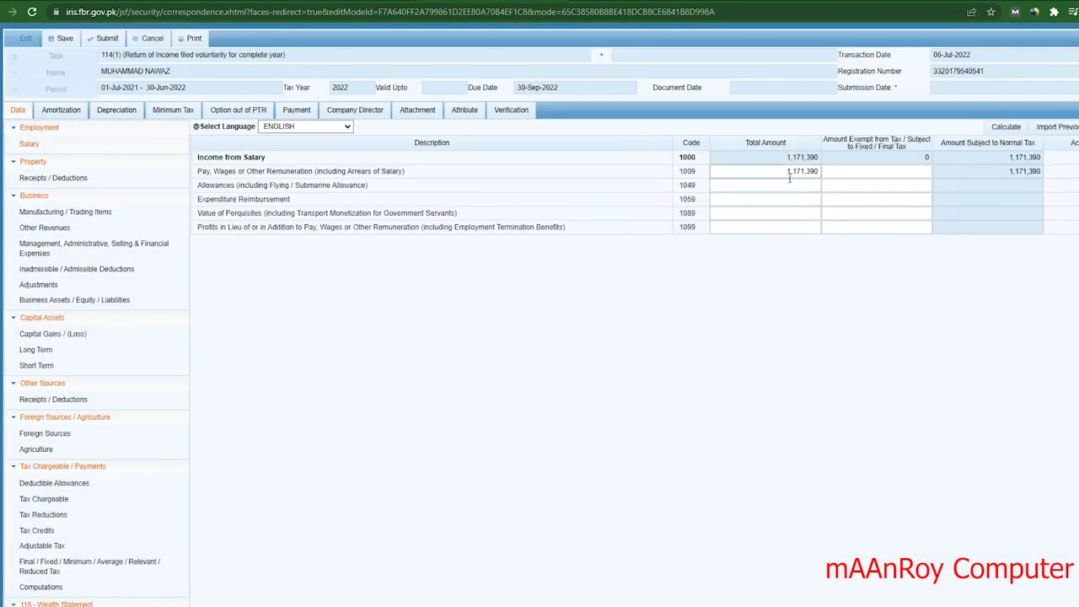
- Copy the Pay, Wages amount 1,171,390 from Salary into Income Declared subject to Normal Tax (code 7031) in Reconciliation of Net Assets
drag(788, 171, 831, 171)
right_click(806, 171)
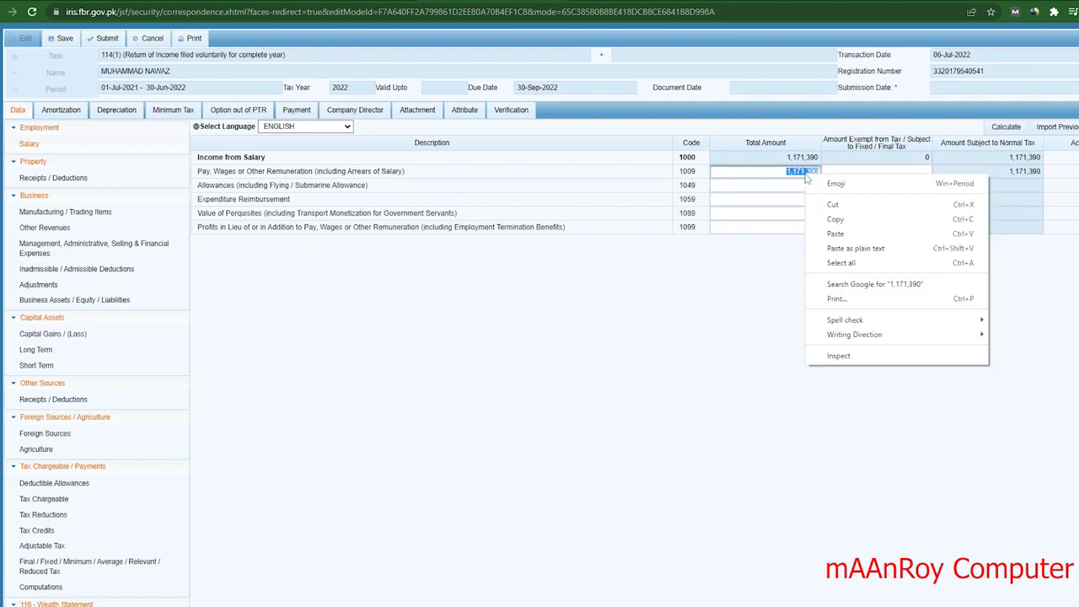
click(836, 224)
scroll(102, 471, down, 1)
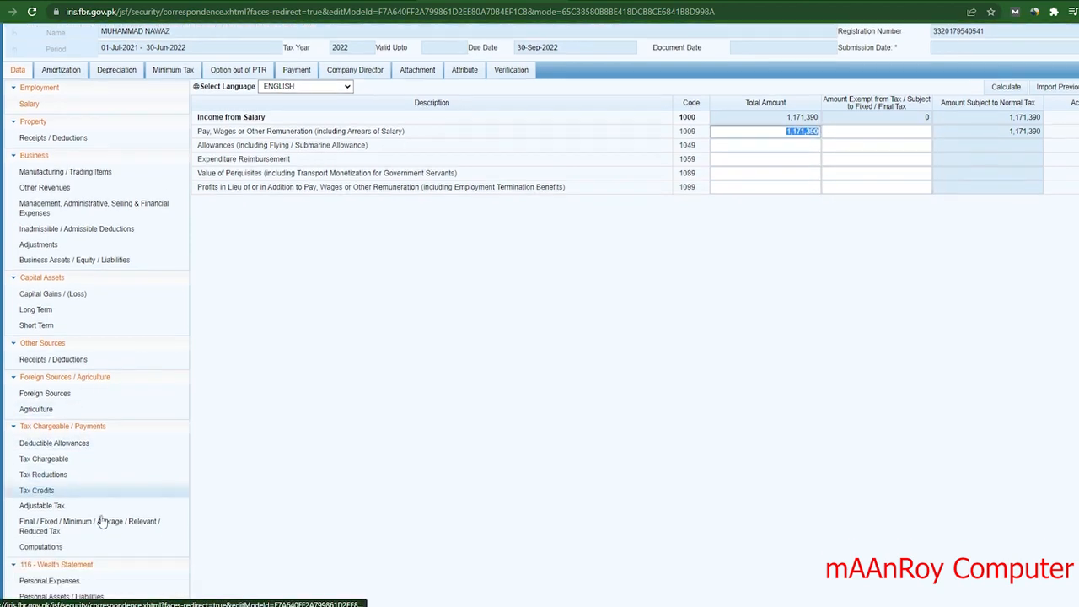
click(59, 600)
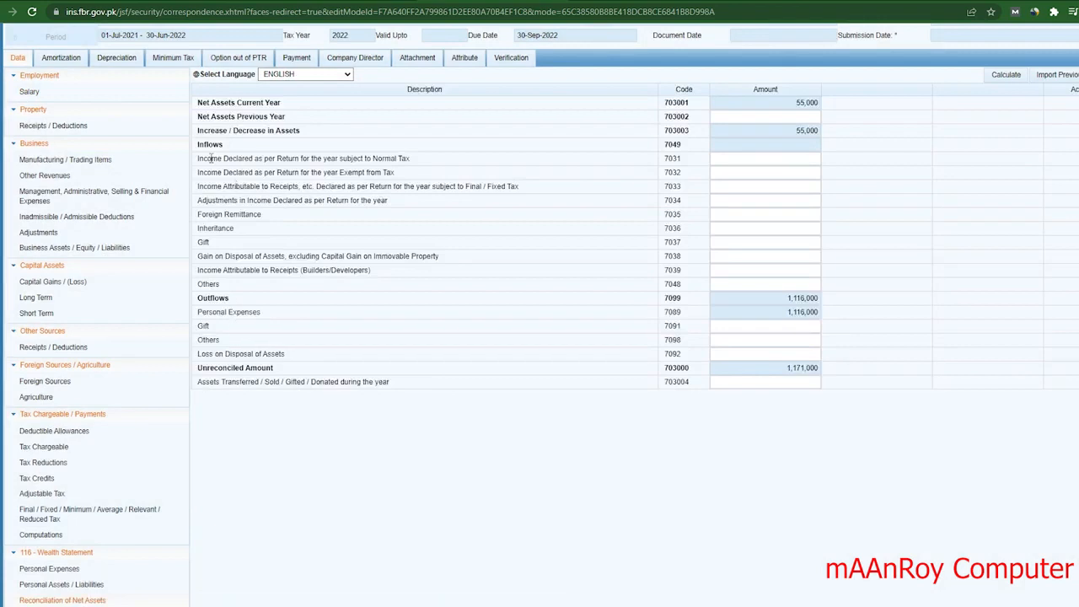
drag(210, 157, 404, 156)
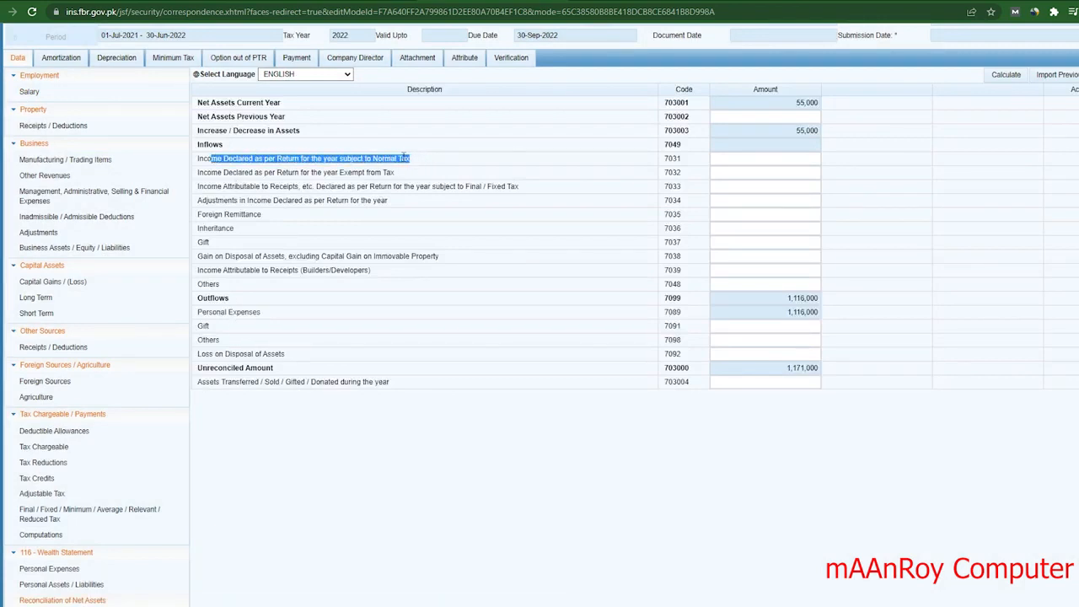
click(779, 160)
right_click(779, 160)
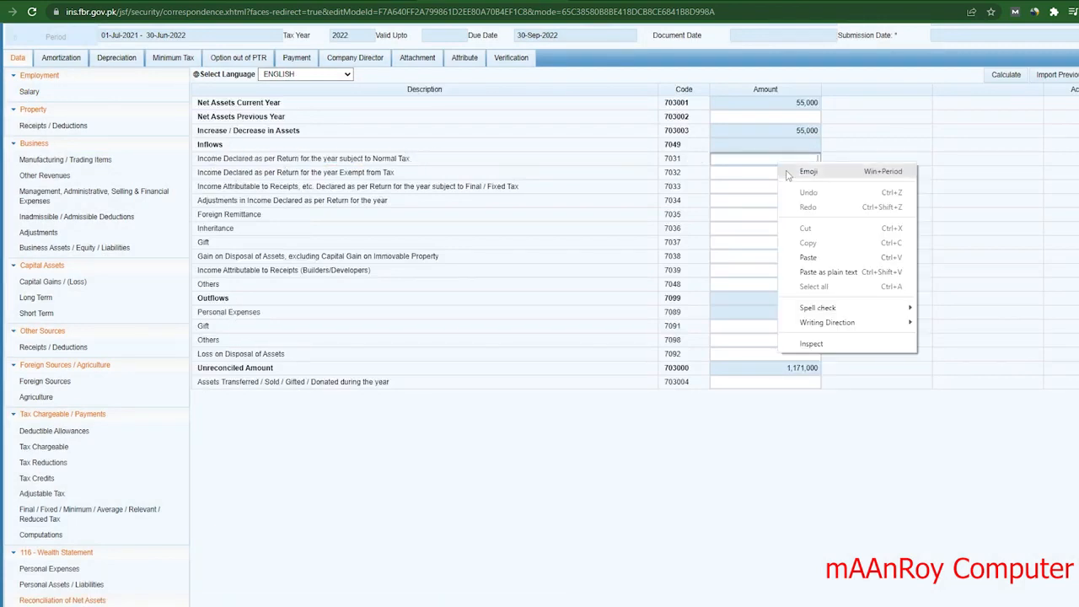
click(816, 255)
- Calculate the reconciliation of net assets and check the Unreconciled Amount
scroll(826, 157, up, 1)
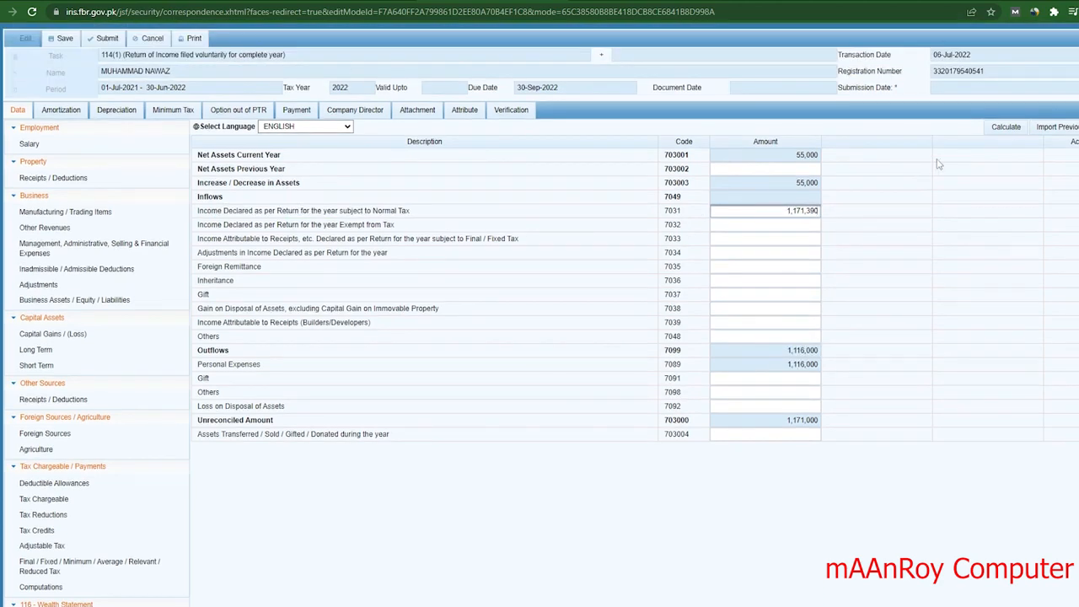
click(1004, 127)
click(1004, 127)
click(1004, 128)
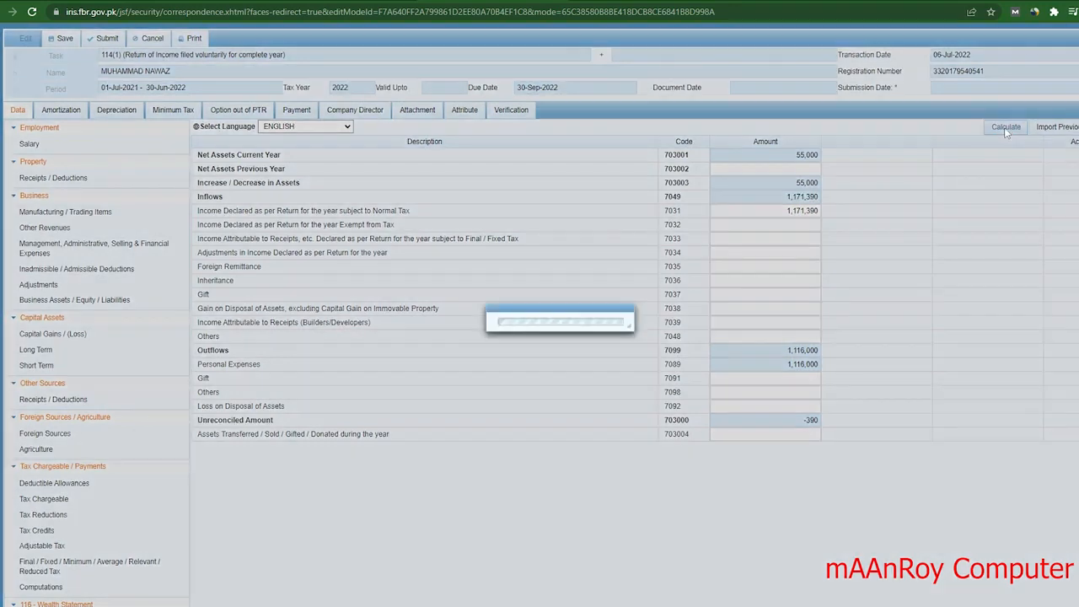
click(813, 420)
double_click(812, 421)
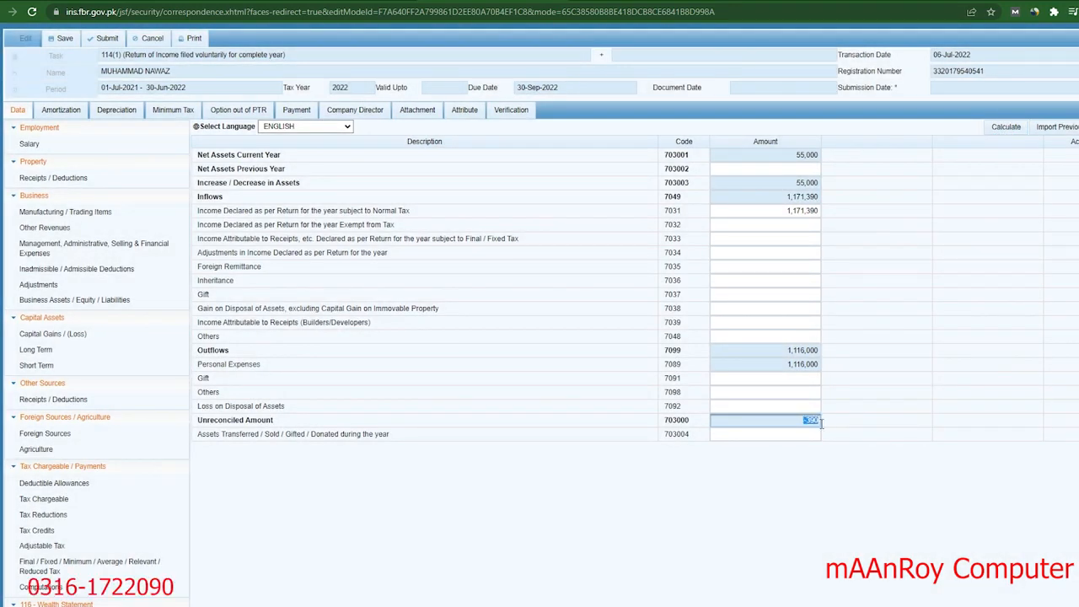
click(808, 422)
- In Personal Expenses, set Other Personal / Household Expenses (code 7087) to 390 and calculate
scroll(76, 589, down, 1)
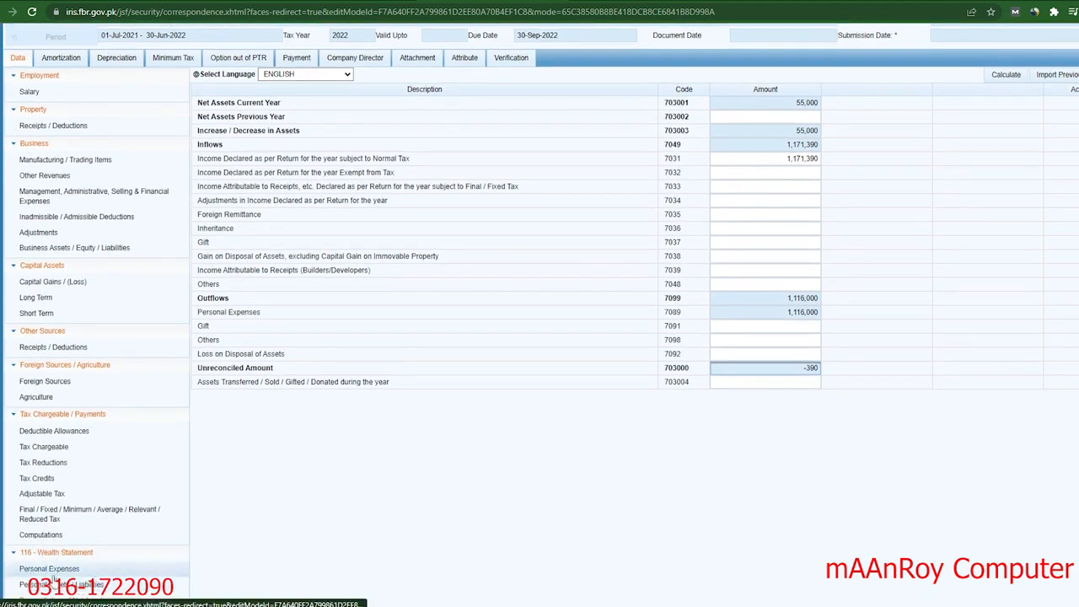
click(54, 571)
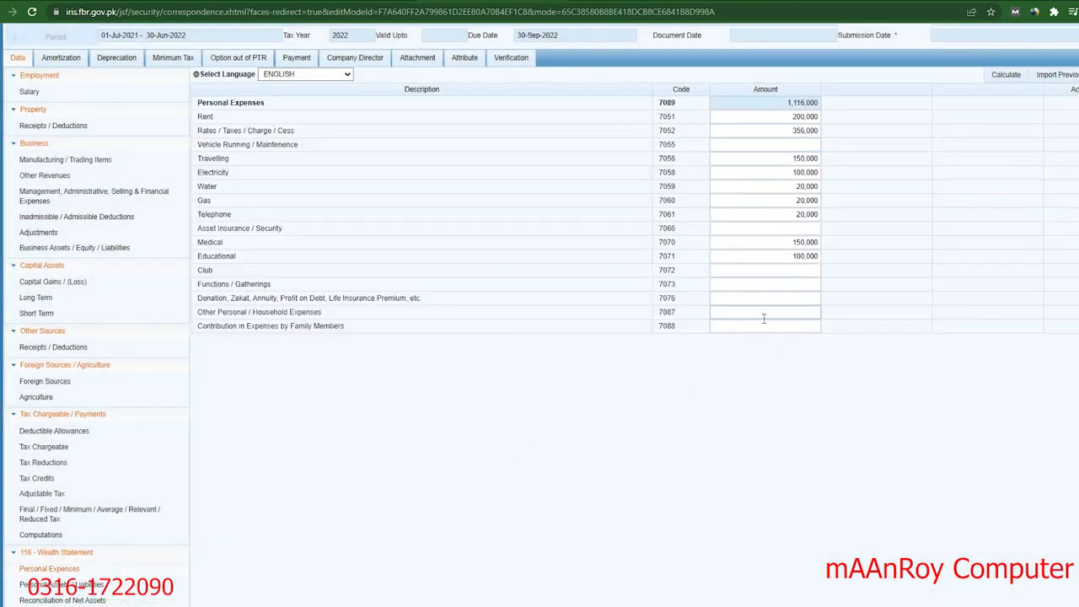
click(799, 312)
click(1004, 76)
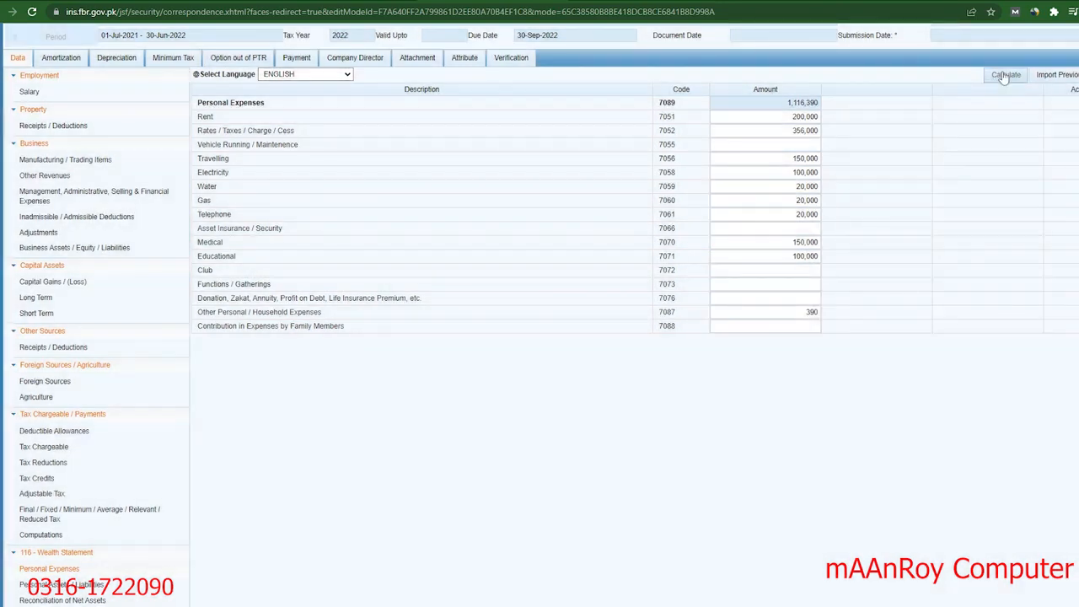
click(1004, 76)
click(1006, 75)
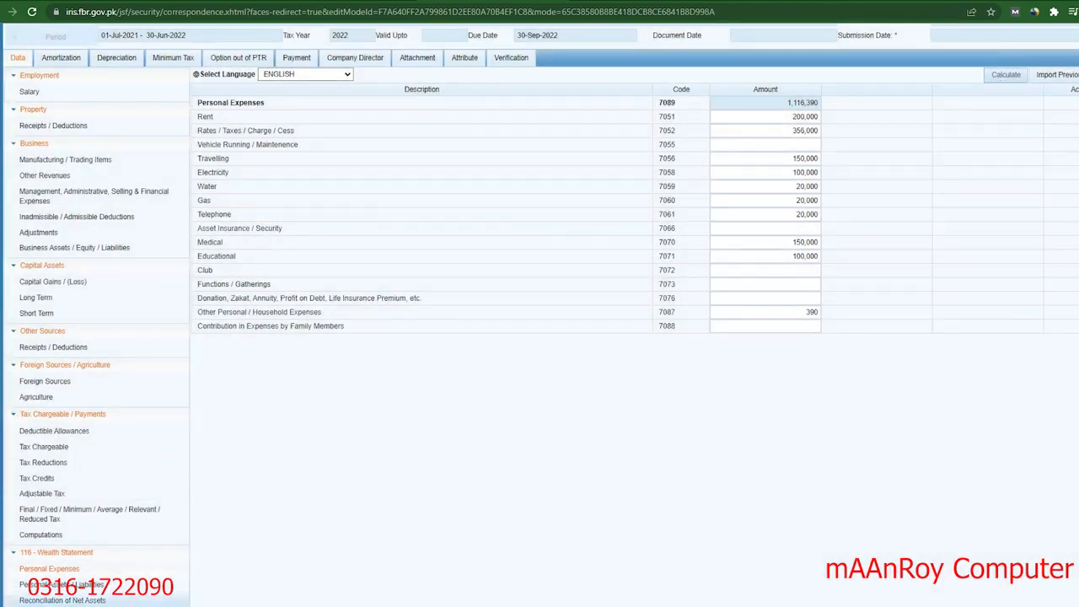
- Recheck the Unreconciled Amount in Reconciliation of Net Assets and save the return
click(63, 599)
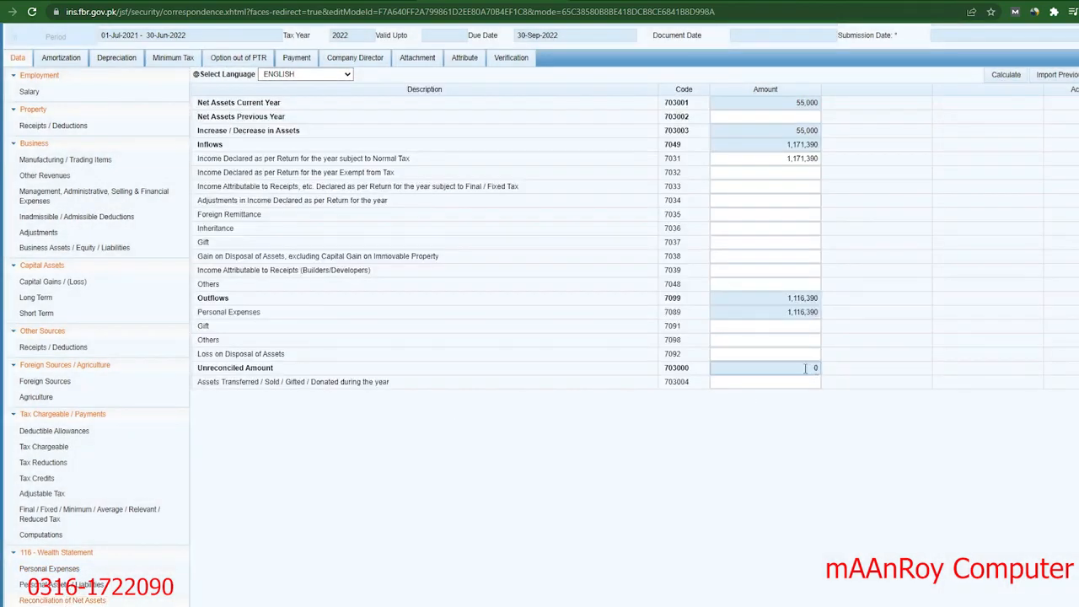
click(805, 368)
scroll(738, 410, up, 1)
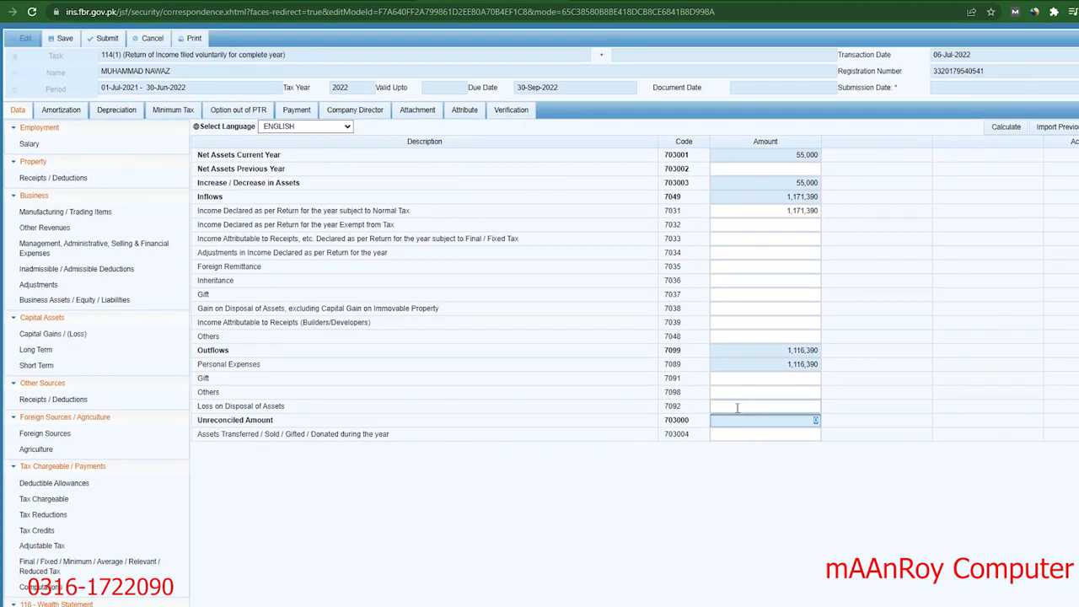
click(61, 41)
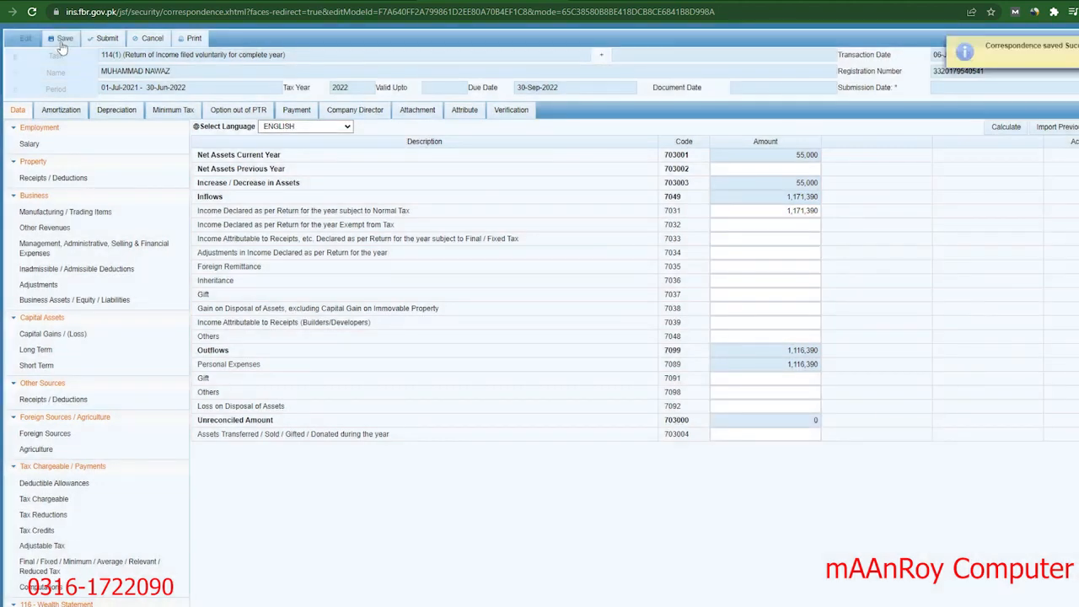
- Open the return's Verification section and try to verify the declaration with the PIN
click(506, 112)
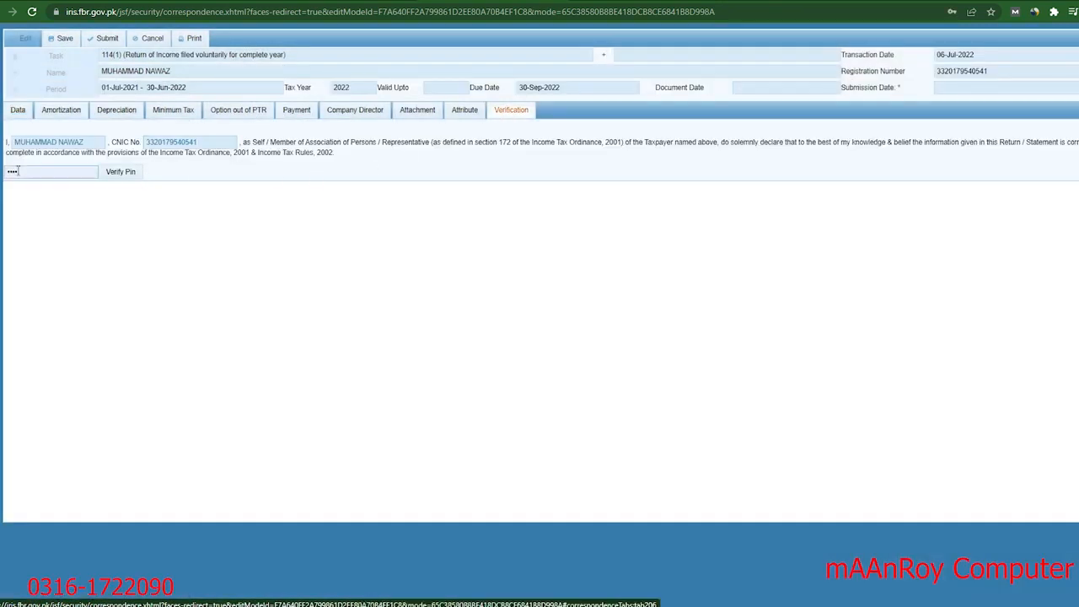
click(28, 172)
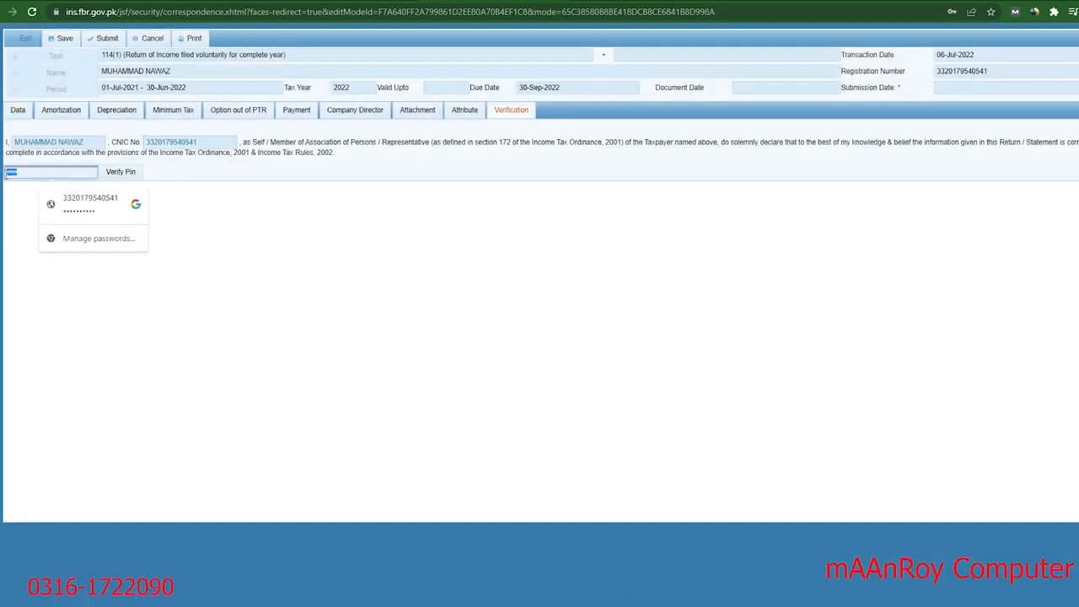
click(120, 172)
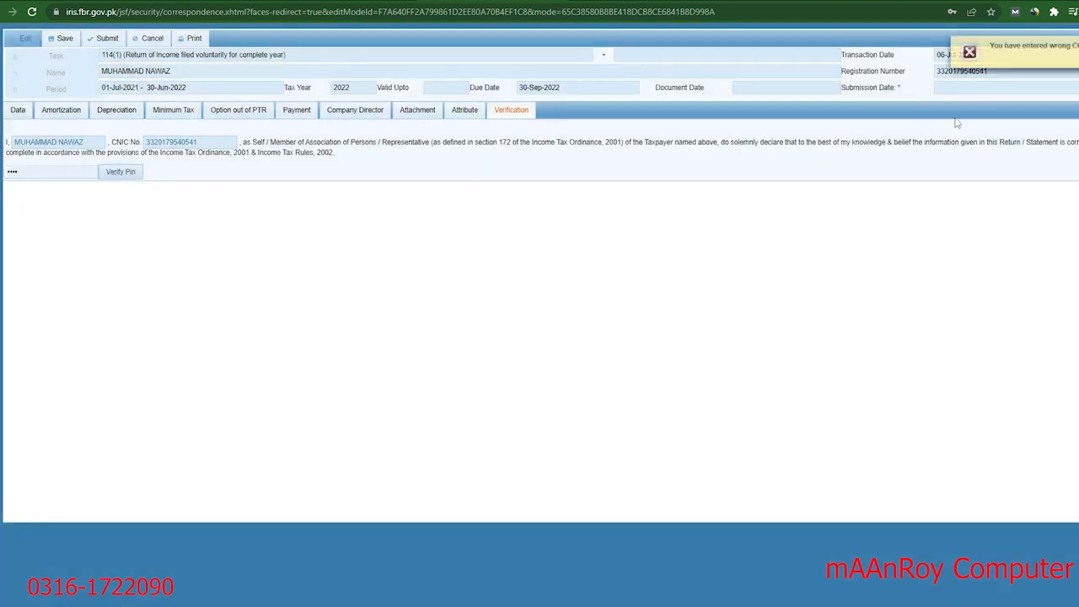
drag(991, 47, 1076, 47)
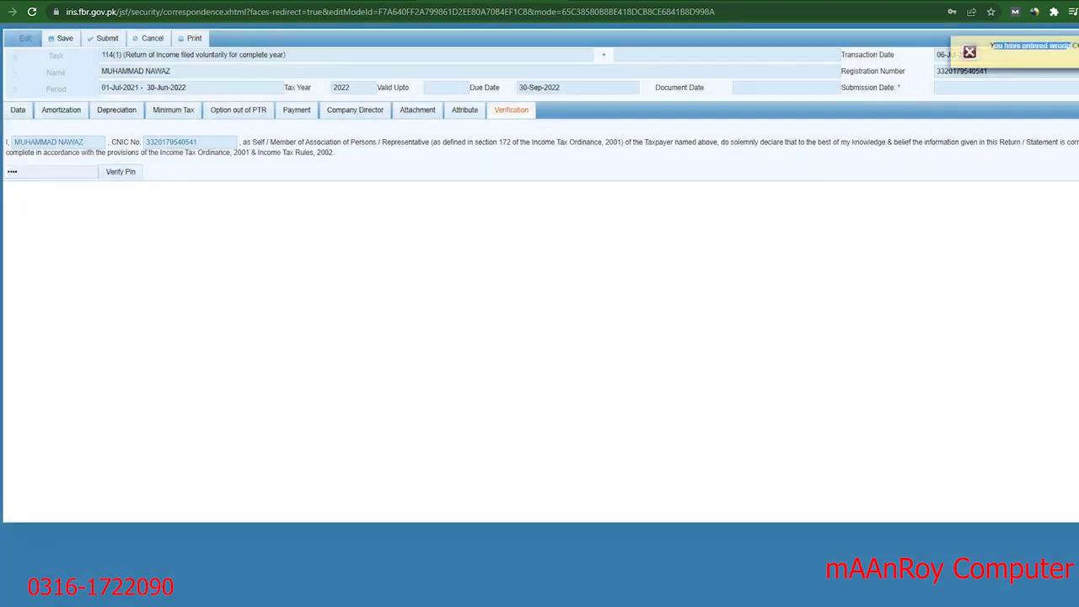
- Close the return, set and confirm a new account PIN, and decline the browser's offer to update the saved password
click(1073, 47)
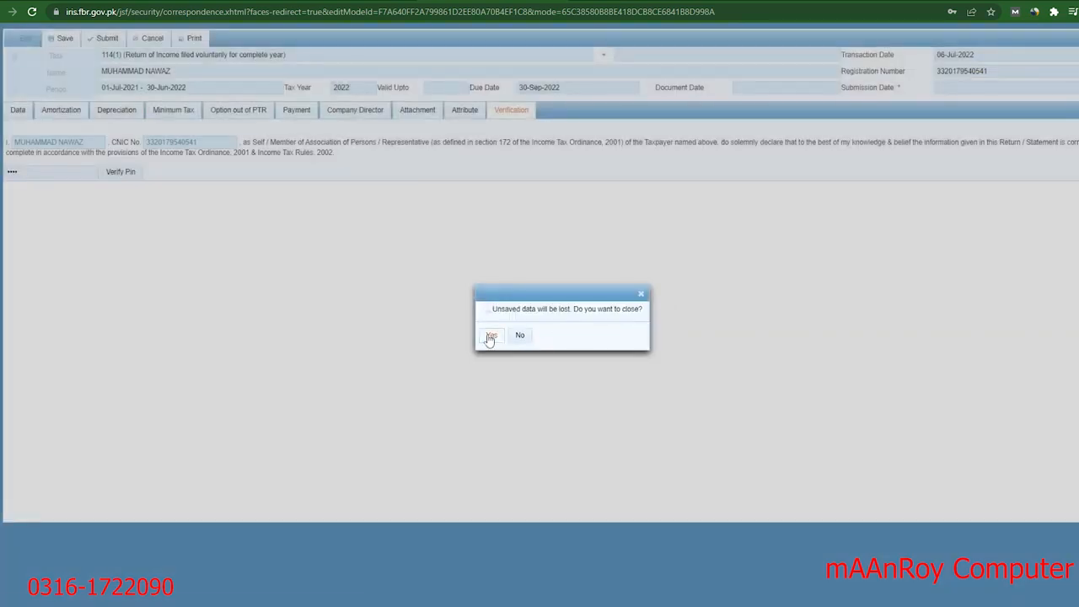
click(491, 335)
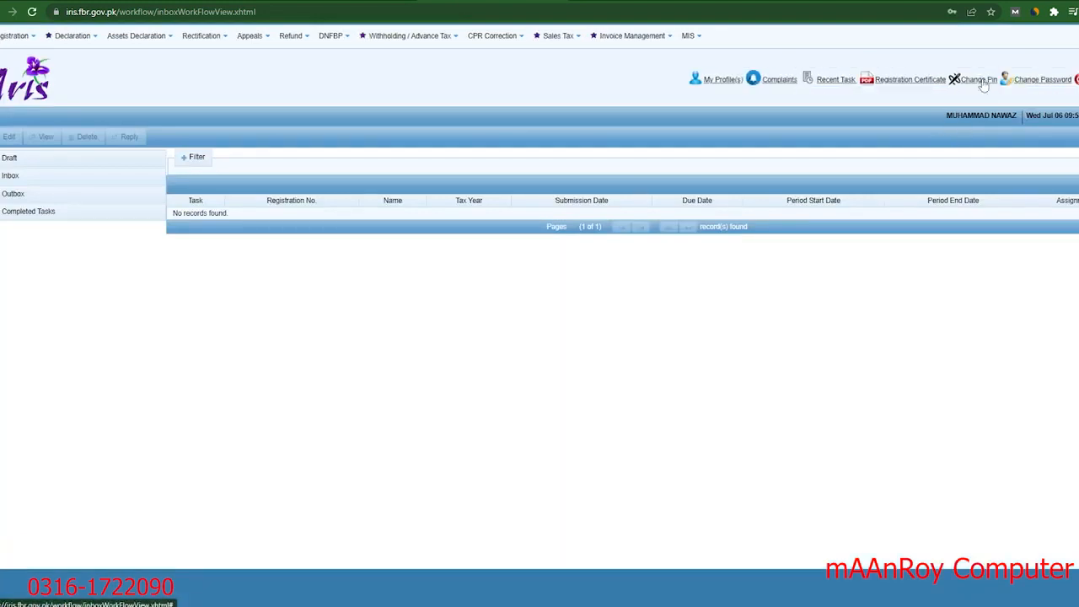
click(979, 81)
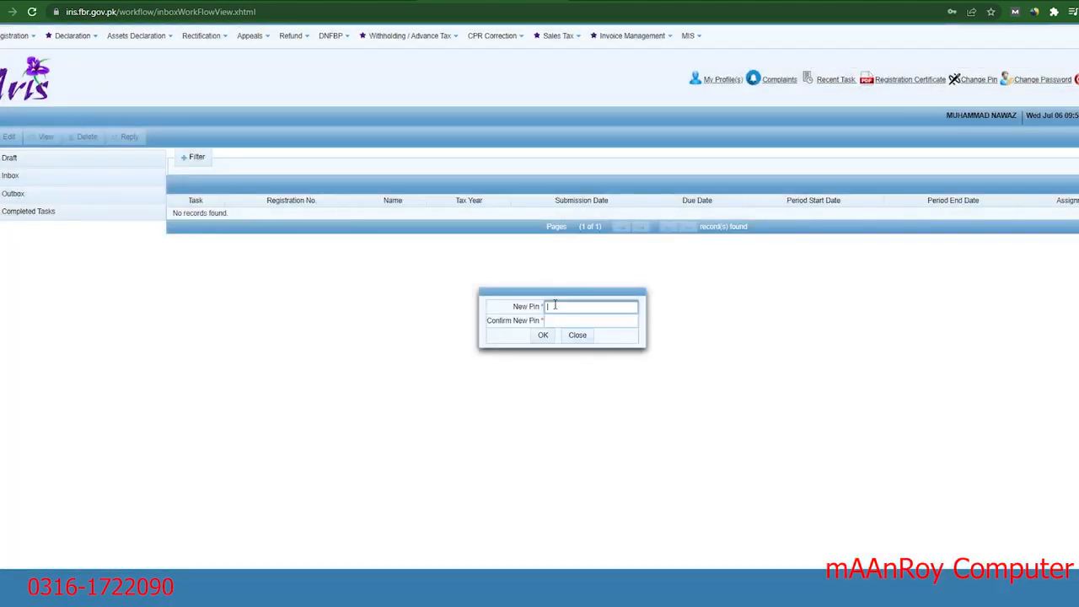
text(•)
key(BackSpace)
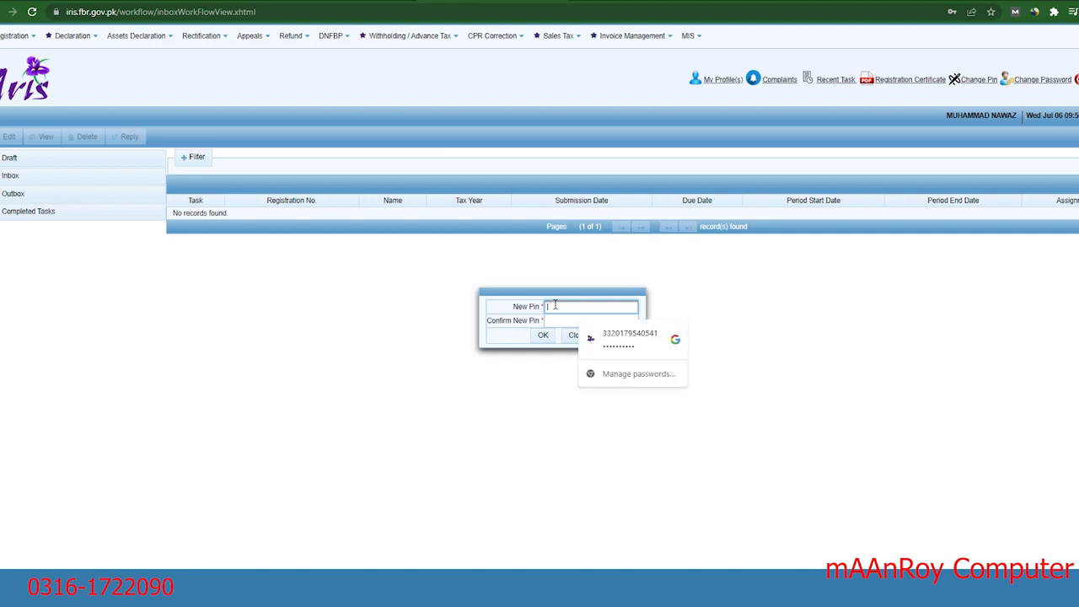
text(••••)
click(559, 321)
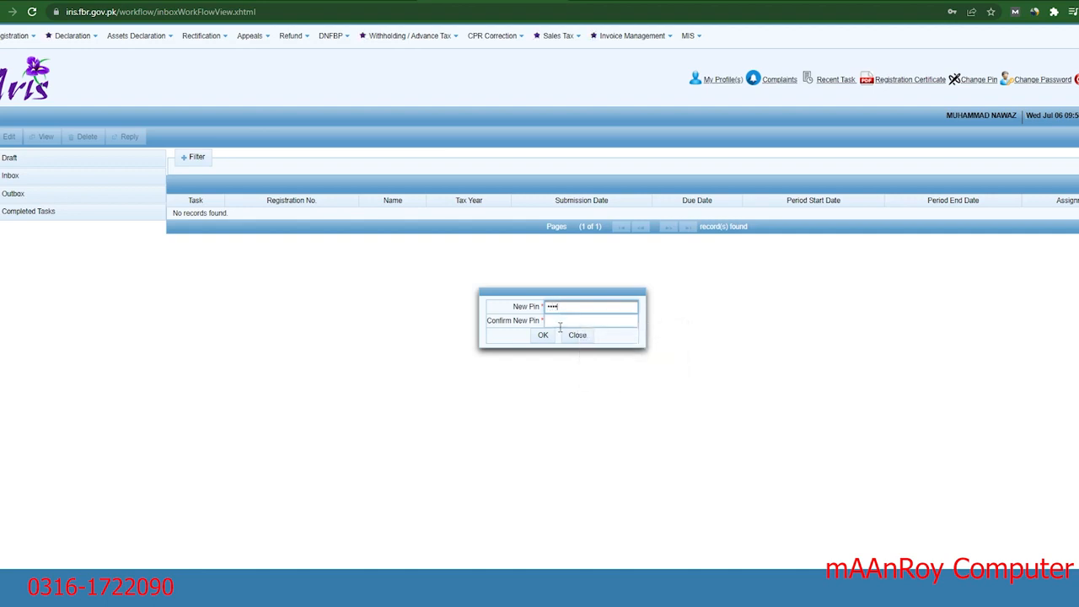
text(••••)
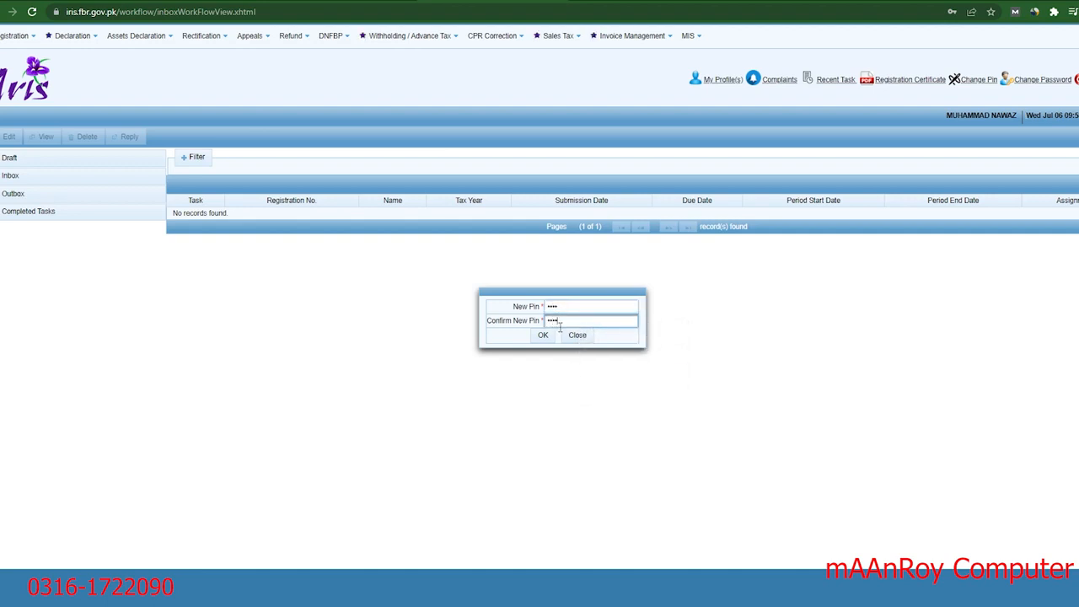
click(547, 335)
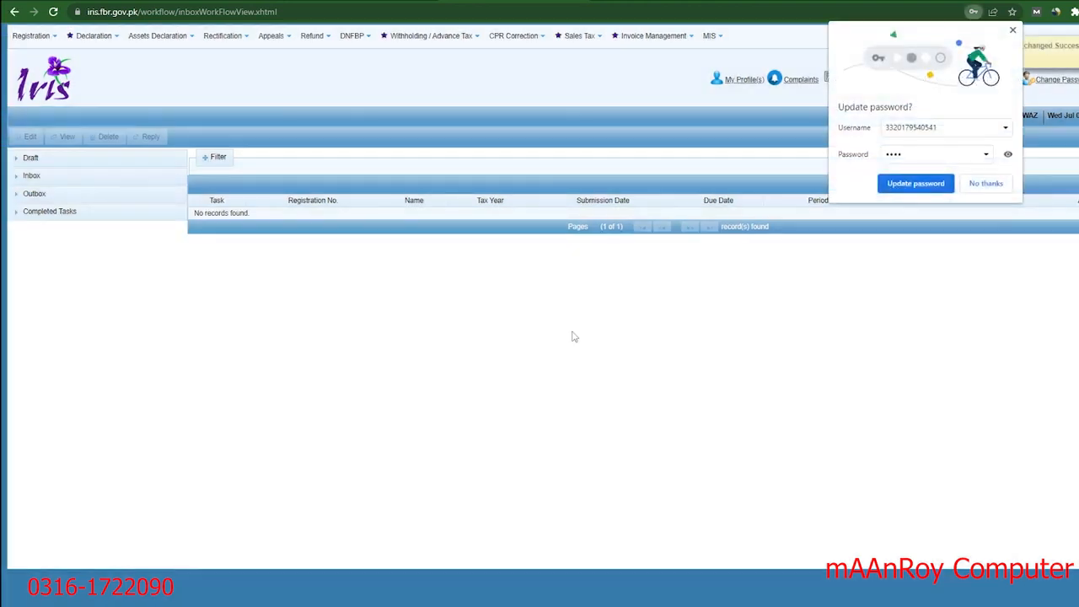
click(988, 187)
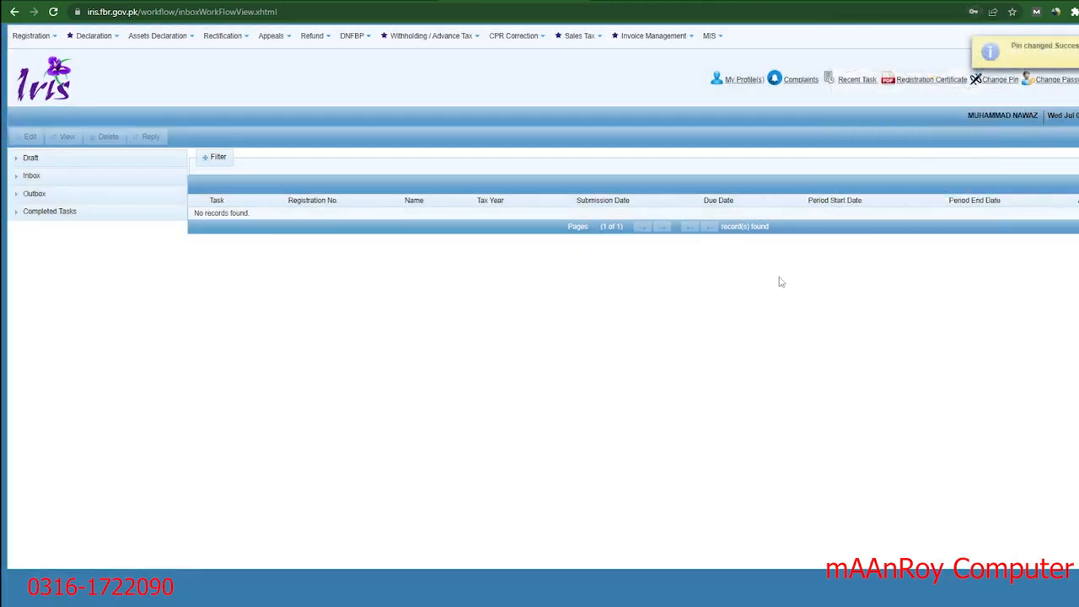
- Reopen the 2022 draft declaration 114(1) (Return of Income filed voluntarily for complete year) for editing
click(29, 159)
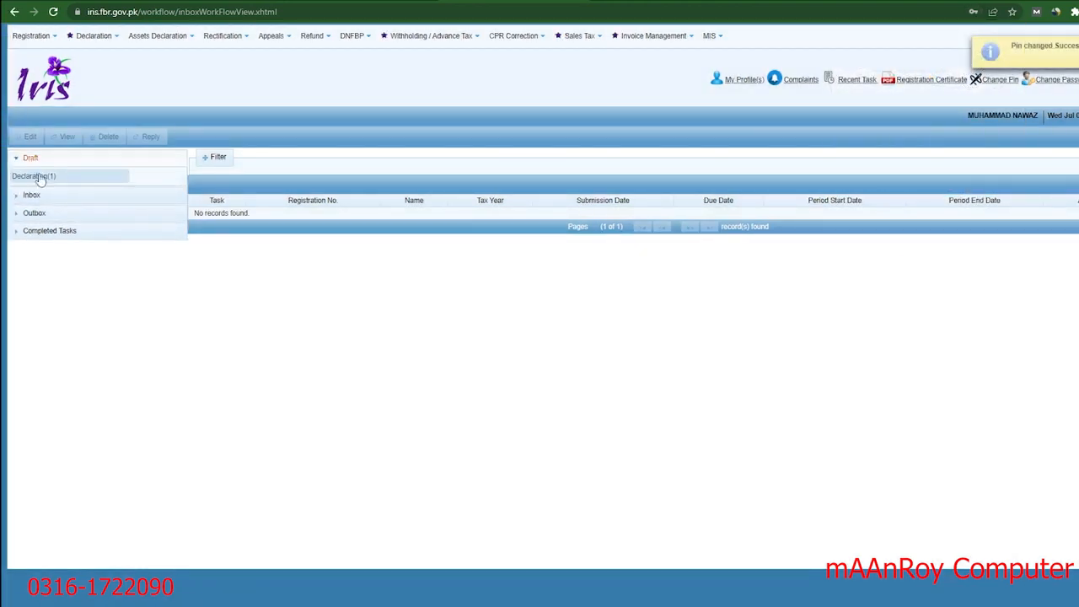
click(38, 177)
click(322, 215)
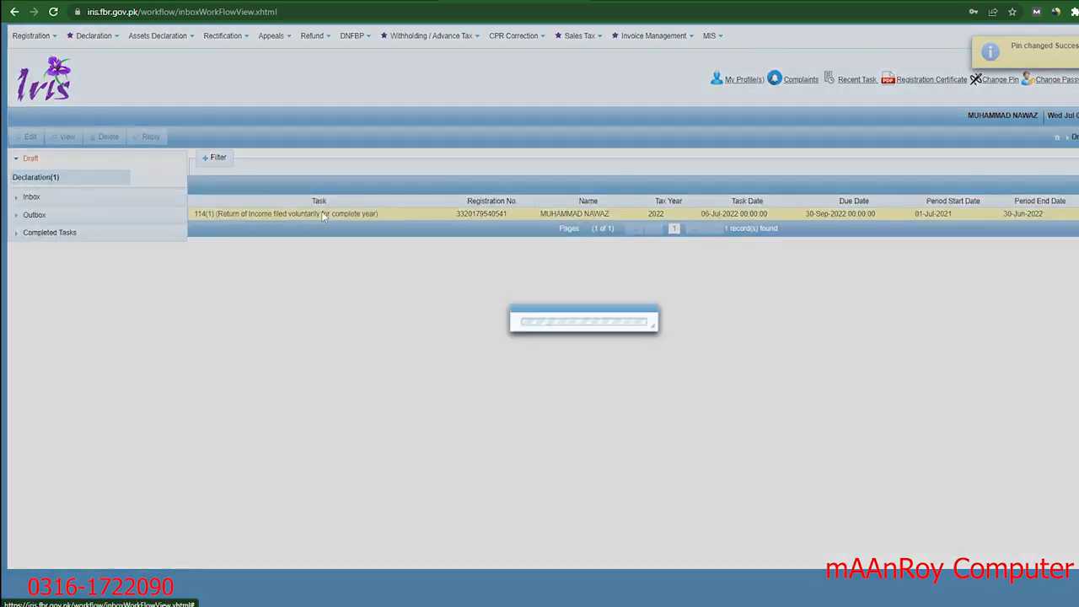
click(32, 138)
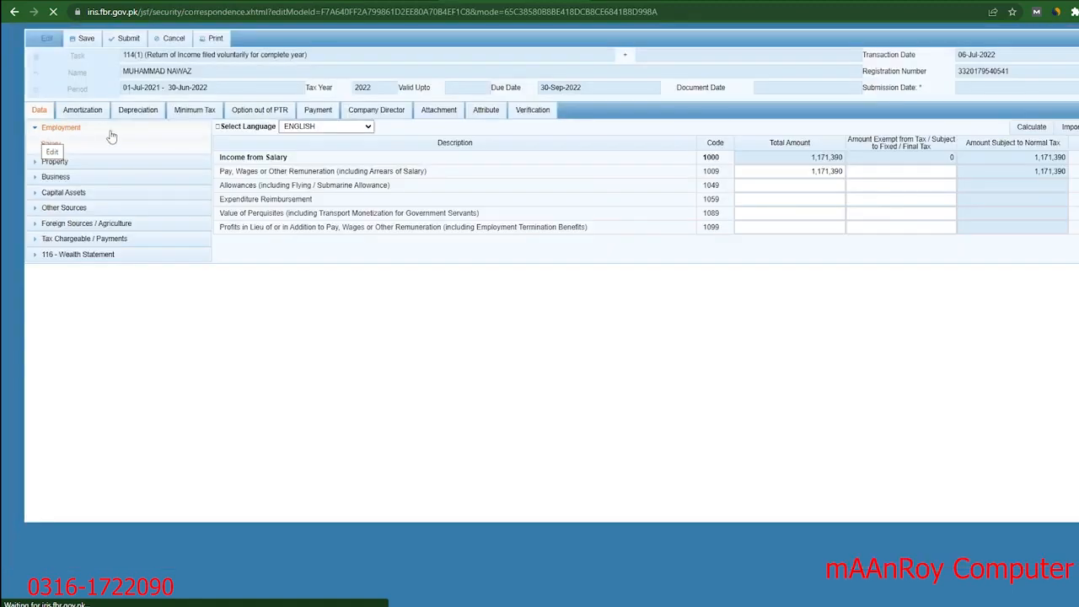
- Verify the return's declaration with the new PIN and decline the browser's password update
click(512, 114)
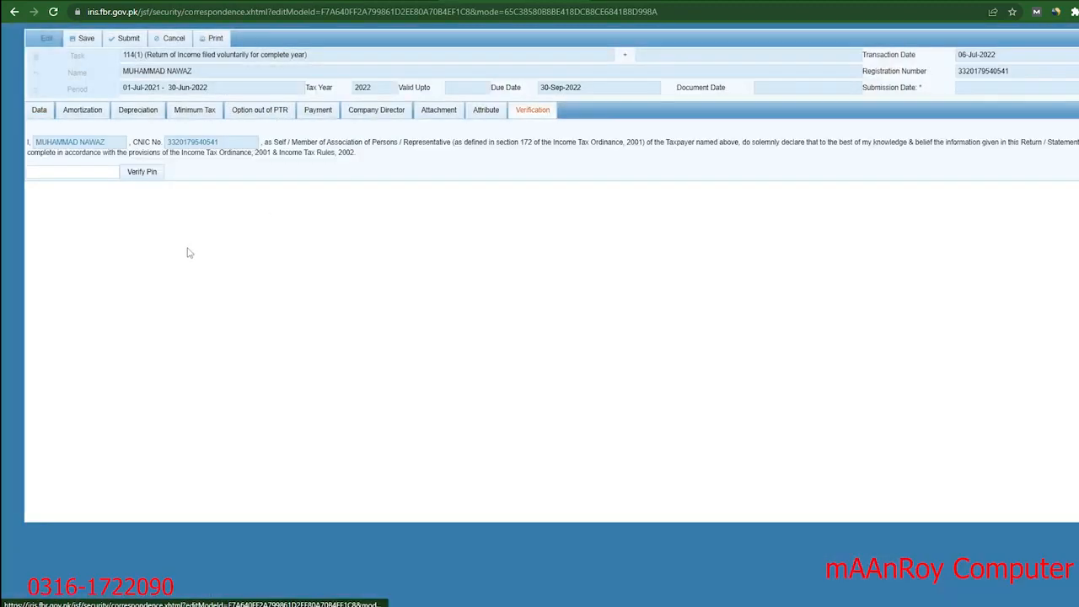
click(74, 175)
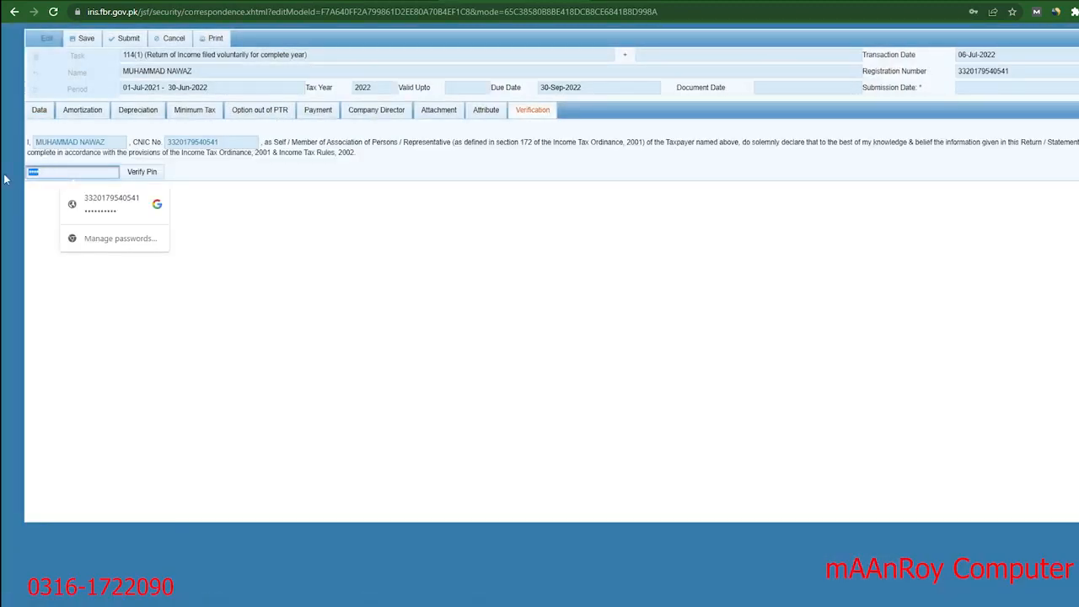
text(•••)
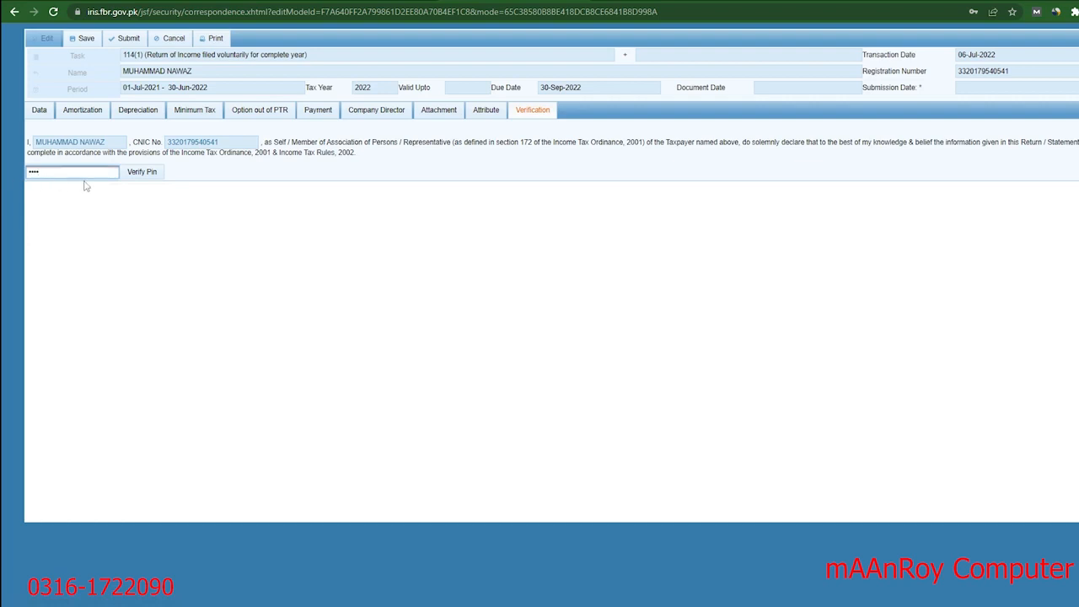
click(140, 174)
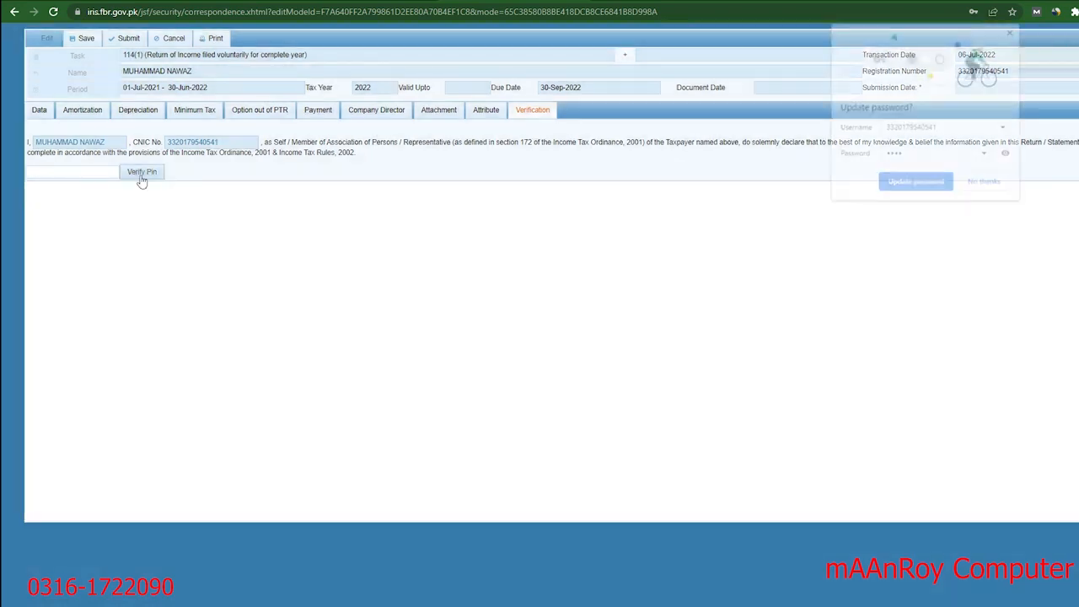
click(980, 185)
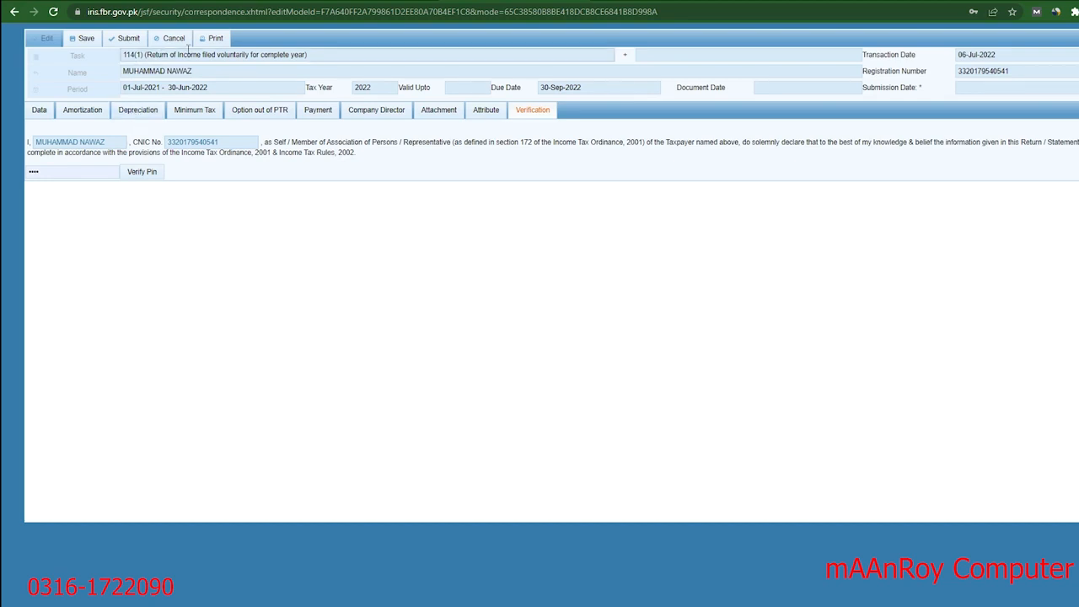
- Print the return to a PDF and review its pages from the acknowledgement slip through the Reconciliation of Net Assets
click(221, 39)
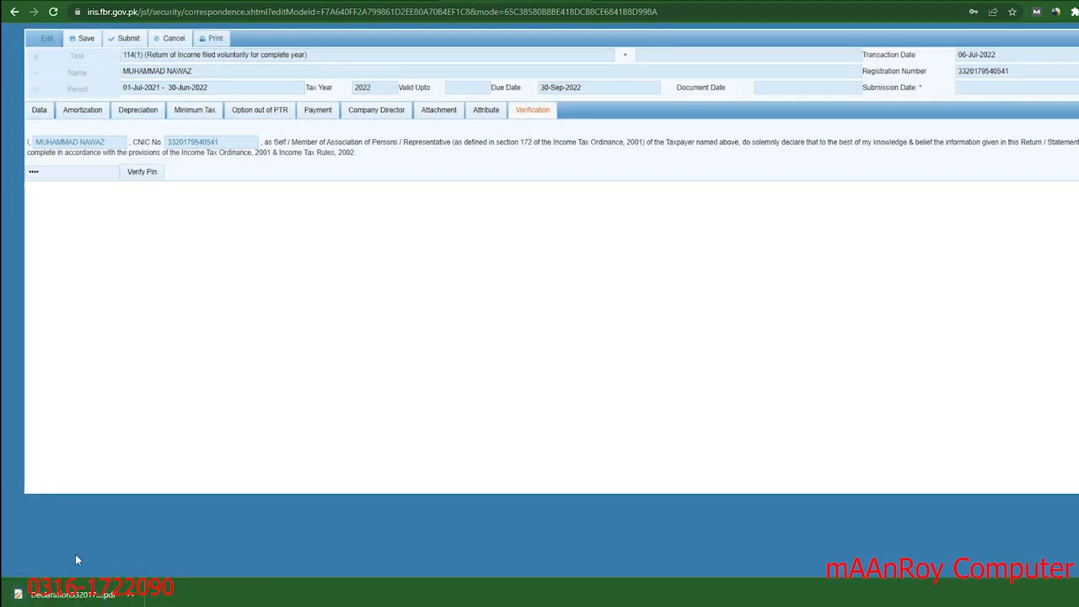
click(109, 596)
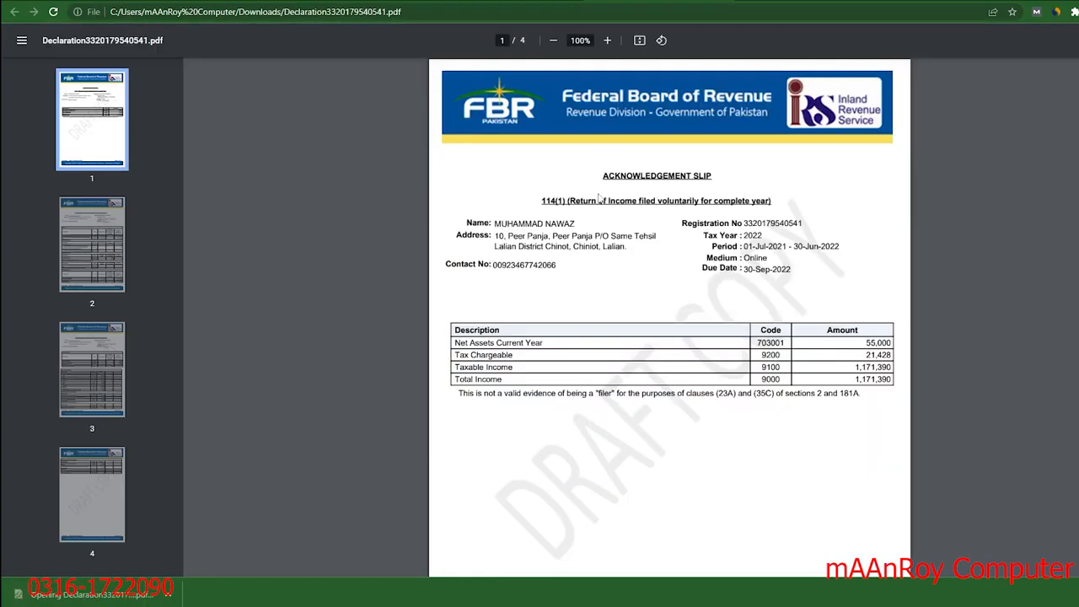
scroll(614, 261, down, 2)
scroll(613, 261, down, 10)
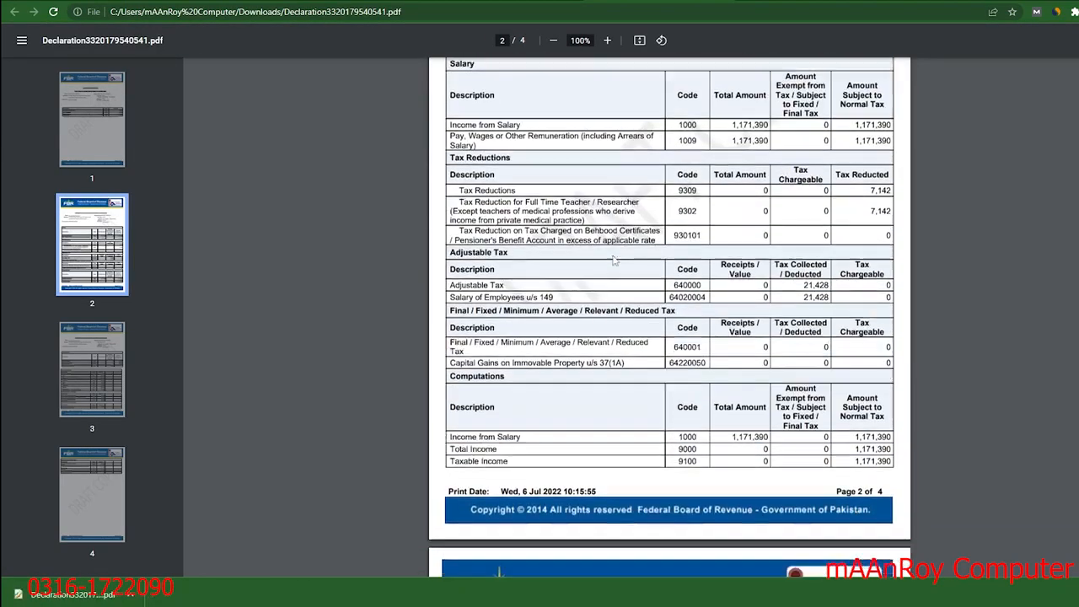
scroll(613, 260, down, 15)
scroll(613, 261, up, 10)
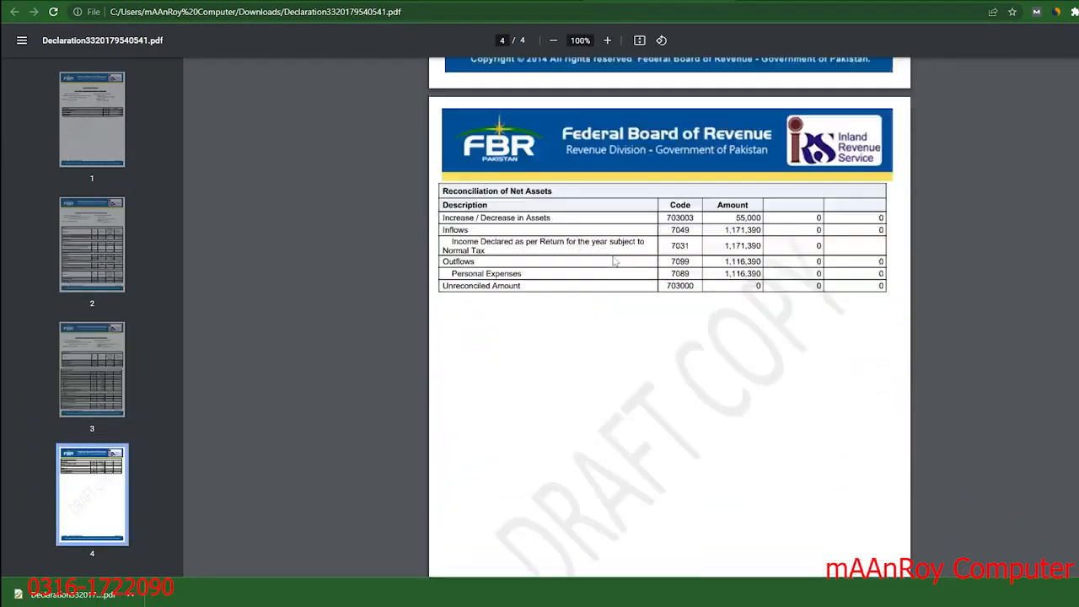
scroll(613, 261, up, 15)
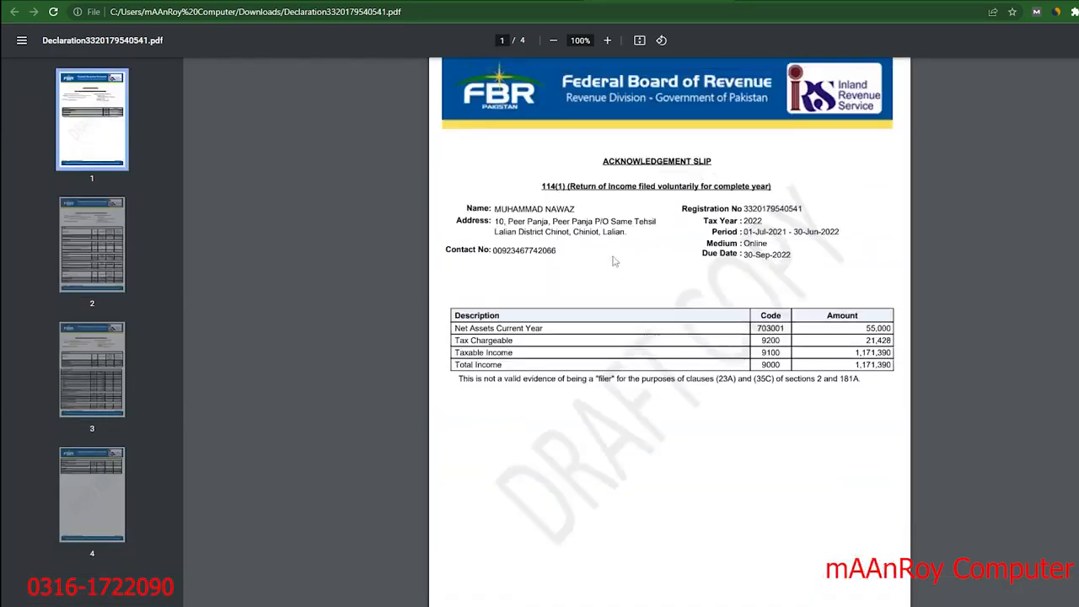